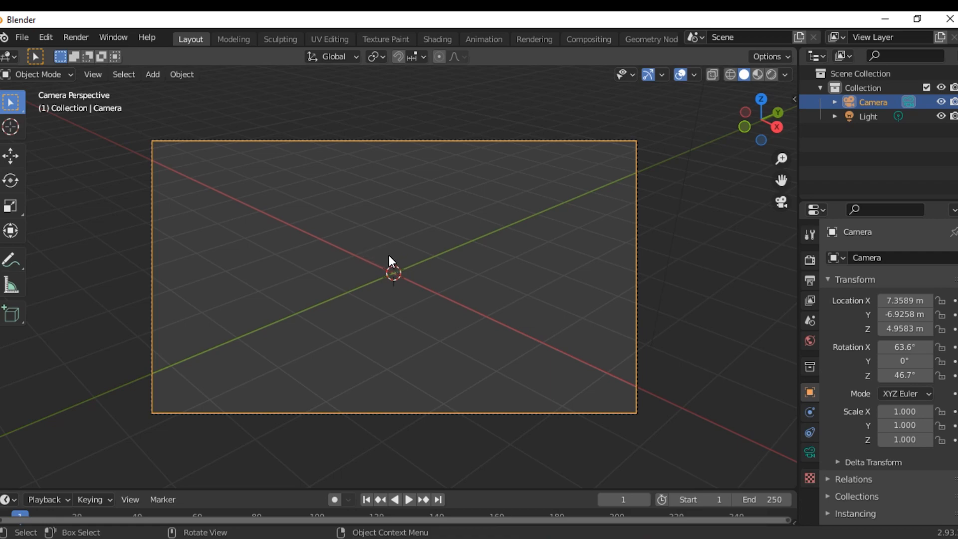
# Leave the camera view and set the camera's X, Y and Z location to 0 m
pyautogui.press('KP_0')
pyautogui.scroll(-3, 397, 253)
pyautogui.moveTo(397, 253); pyautogui.dragTo(402, 268, button='middle')
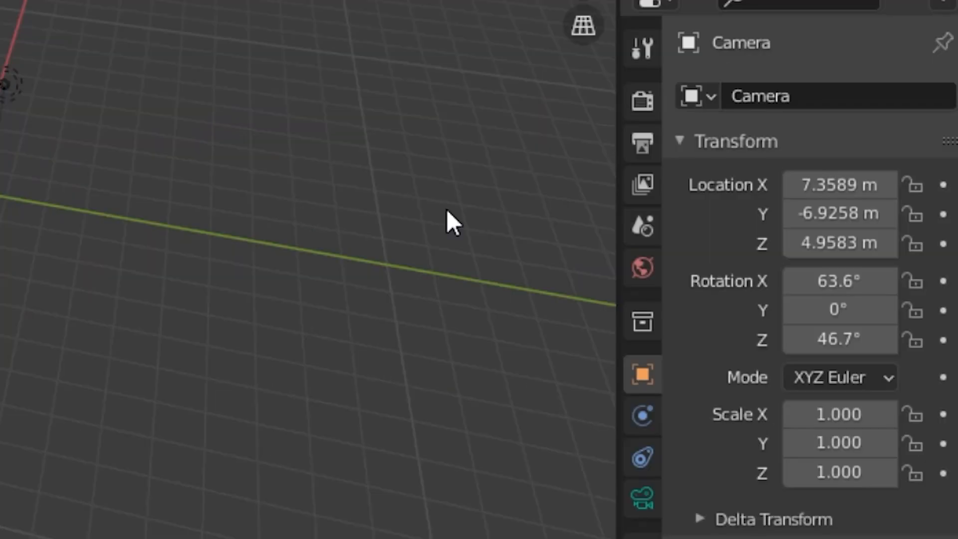
pyautogui.click(821, 177)
pyautogui.press('BackSpace')
pyautogui.write('0')
pyautogui.press('Tab')
pyautogui.press('BackSpace')
pyautogui.write('0')
pyautogui.press('Tab')
pyautogui.press('BackSpace')
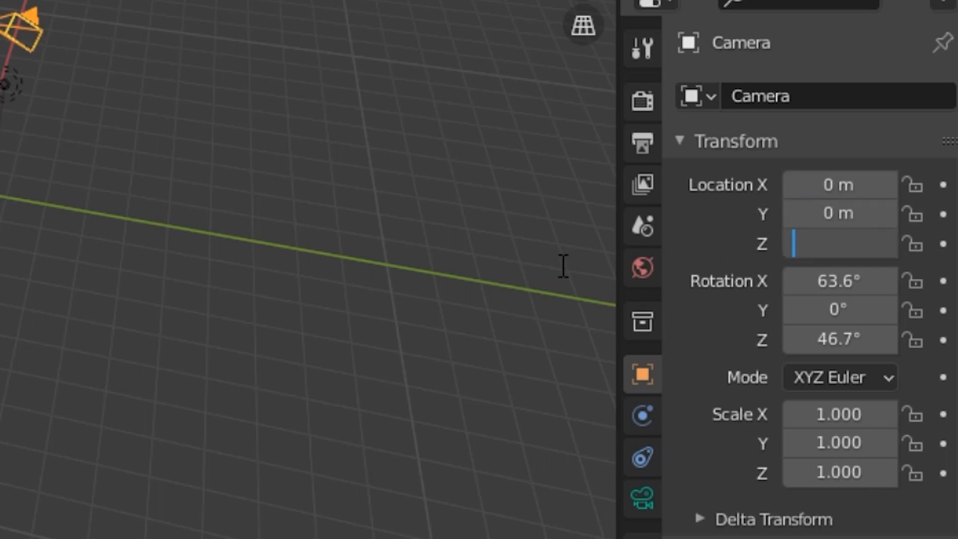
pyautogui.write('0')
pyautogui.press('Return')
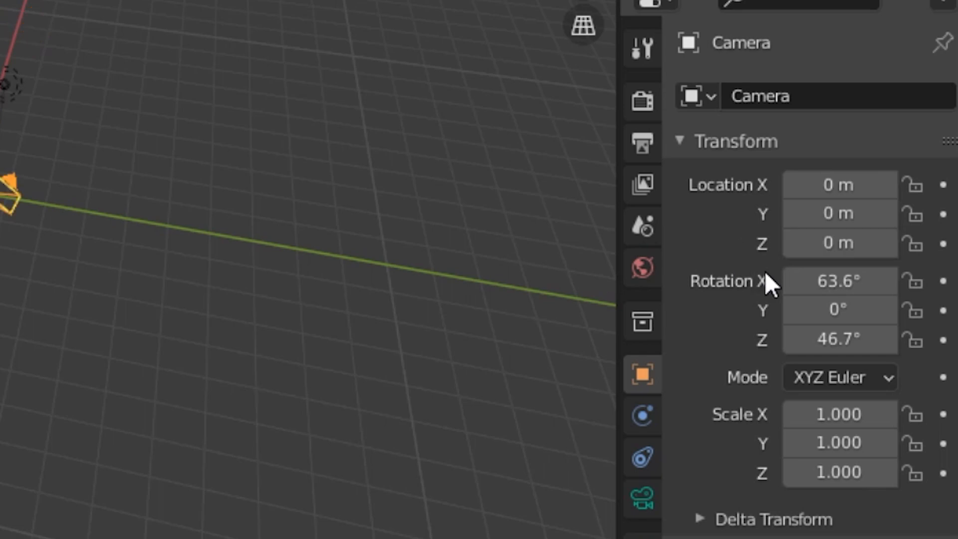
# Set the camera's Z rotation to 0° and its X rotation to 90°
pyautogui.click(798, 339)
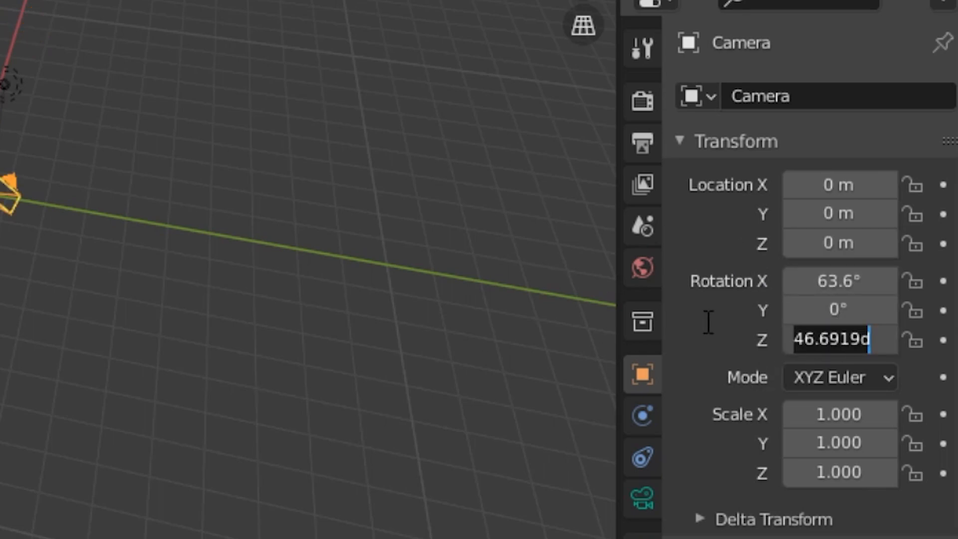
pyautogui.press('BackSpace')
pyautogui.write('0')
pyautogui.press('Tab')
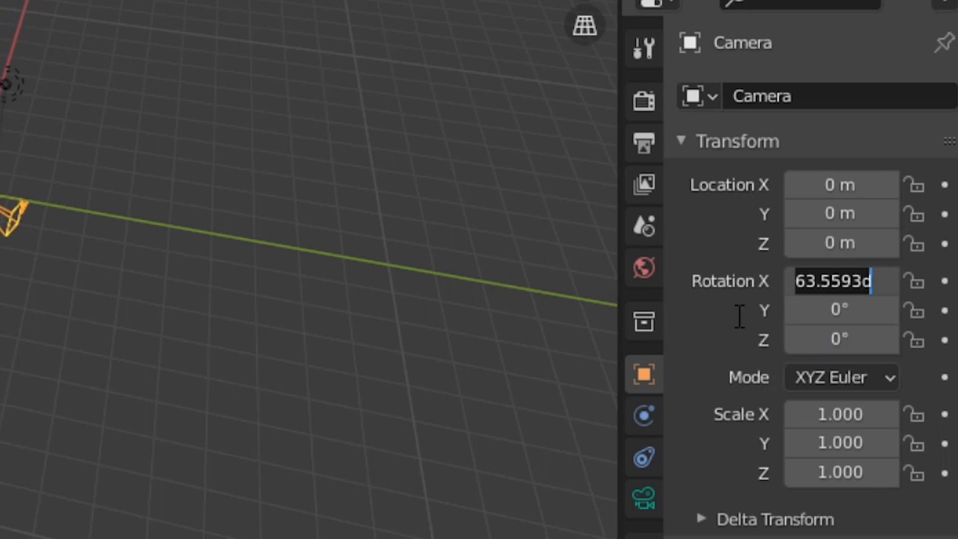
pyautogui.write('9')
pyautogui.press('Return')
# Move the camera backward along the Y axis, away from the world origin
pyautogui.moveTo(199, 300); pyautogui.dragTo(3, 209, button='middle')
pyautogui.click(25, 125)
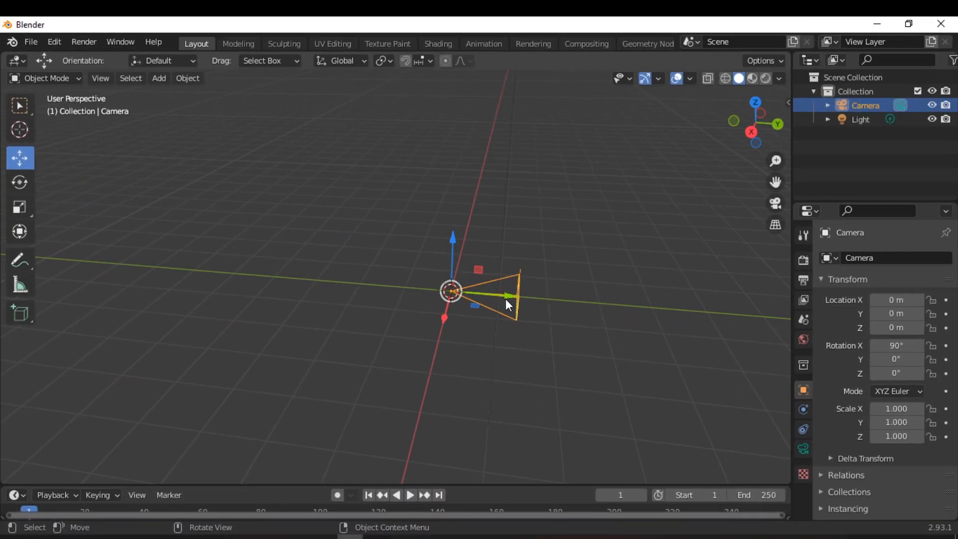
pyautogui.moveTo(651, 300); pyautogui.dragTo(628, 297)
pyautogui.moveTo(496, 291); pyautogui.dragTo(192, 280)
pyautogui.moveTo(298, 284); pyautogui.dragTo(390, 372, button='middle')
# Show the transform sidebar and add a FaceBuilder head mesh at the world origin
pyautogui.press('n')
pyautogui.hotkey('shift', 'a')
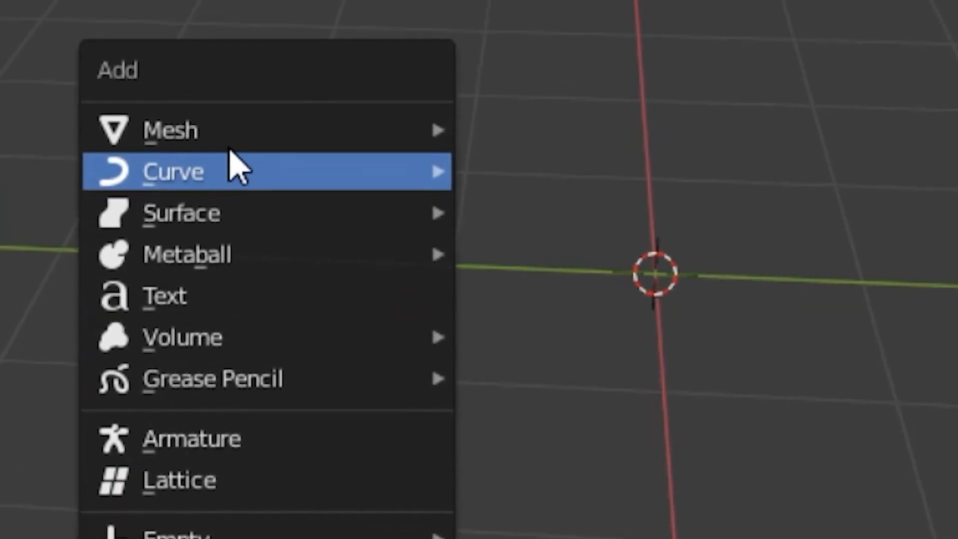
pyautogui.moveTo(347, 250)
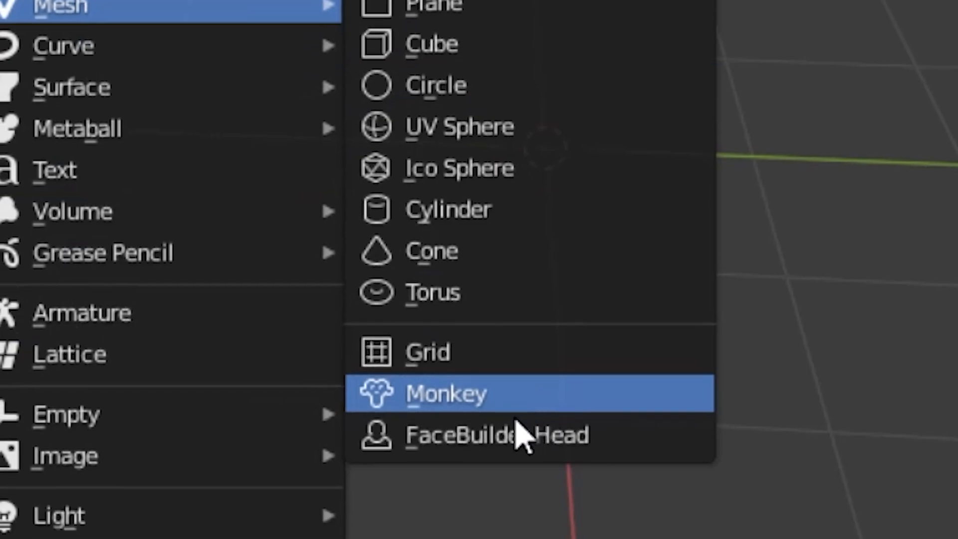
pyautogui.click(514, 437)
pyautogui.moveTo(359, 364); pyautogui.dragTo(325, 311, button='middle')
pyautogui.scroll(2, 380, 271)
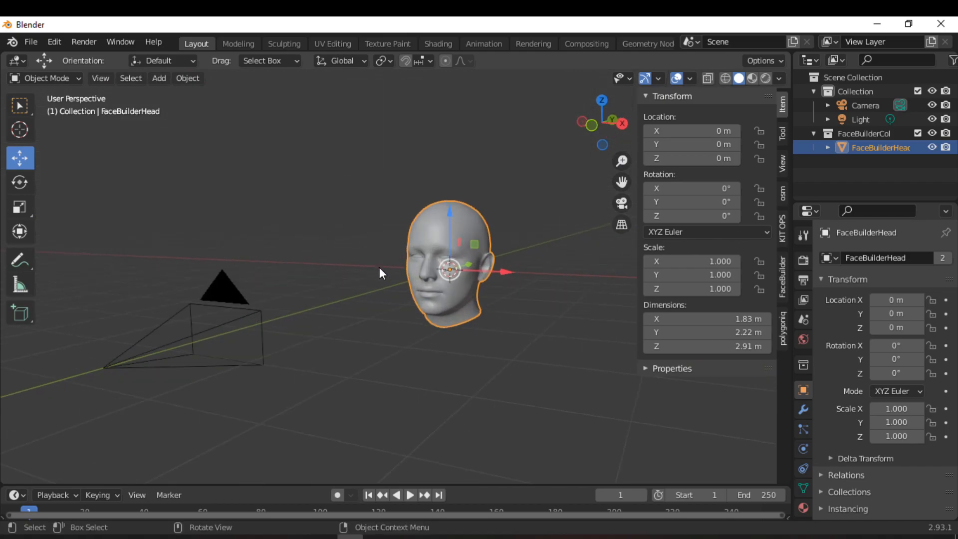
pyautogui.moveTo(391, 327); pyautogui.dragTo(365, 334, button='middle')
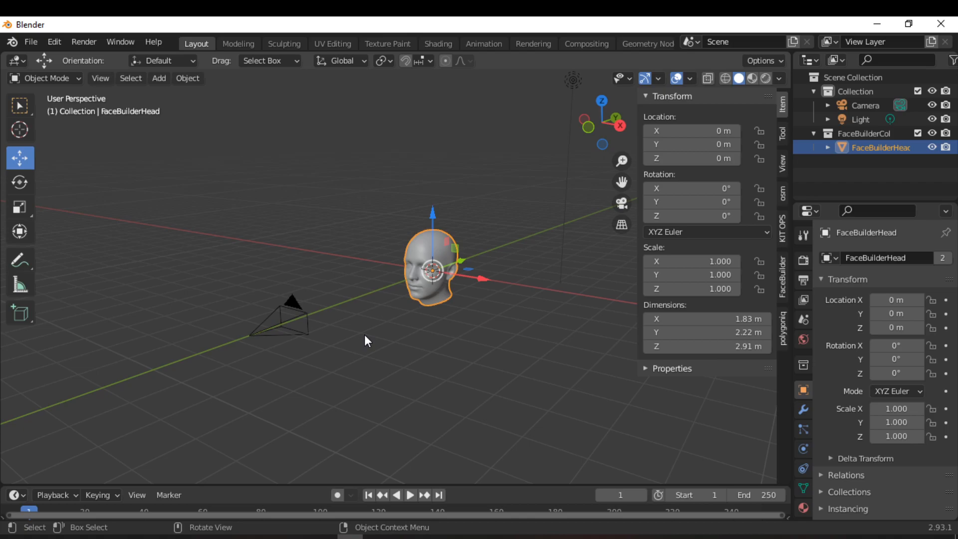
pyautogui.moveTo(419, 336); pyautogui.dragTo(314, 314, button='middle')
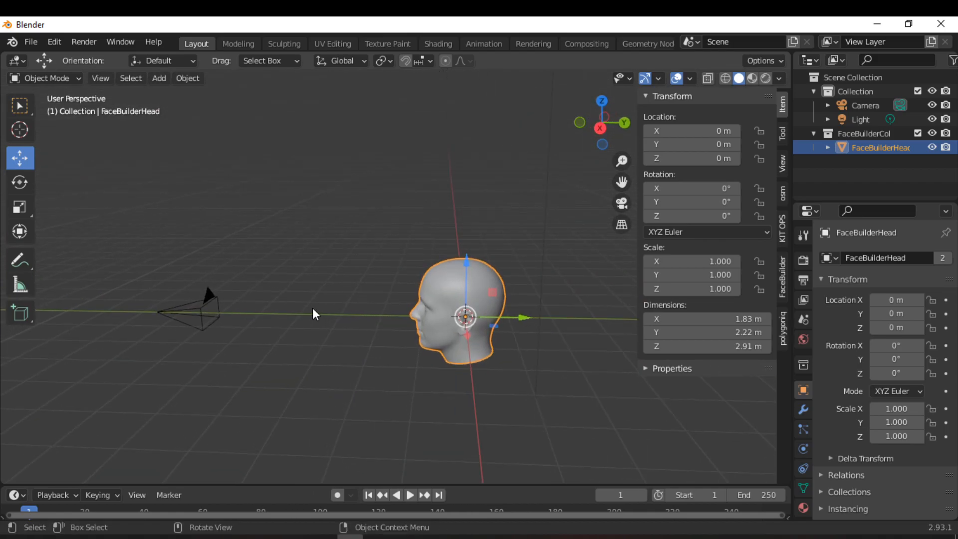
# In camera view, scale the head uniformly to about 0.475 and apply all transforms to it
pyautogui.press('KP_0')
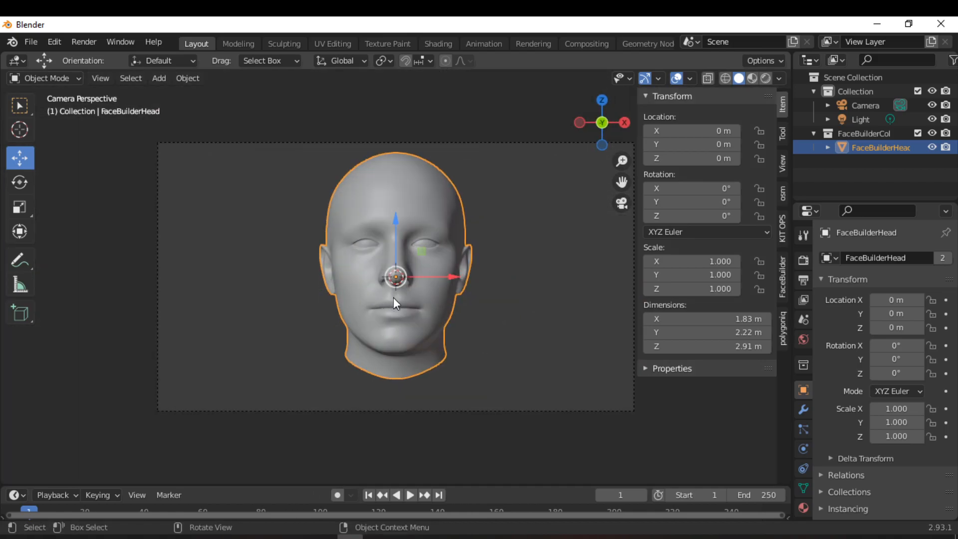
pyautogui.press('s')
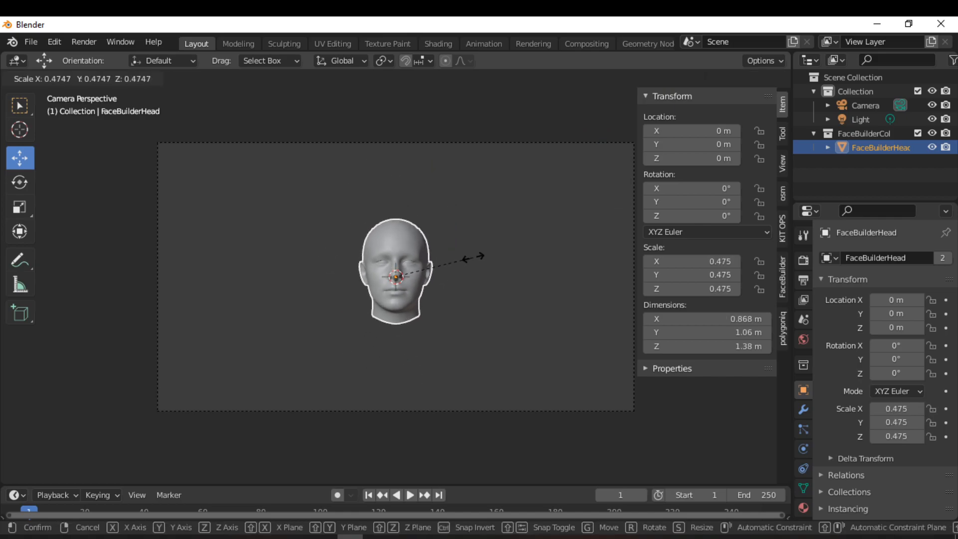
pyautogui.click(475, 257)
pyautogui.moveTo(475, 256); pyautogui.dragTo(420, 284, button='middle')
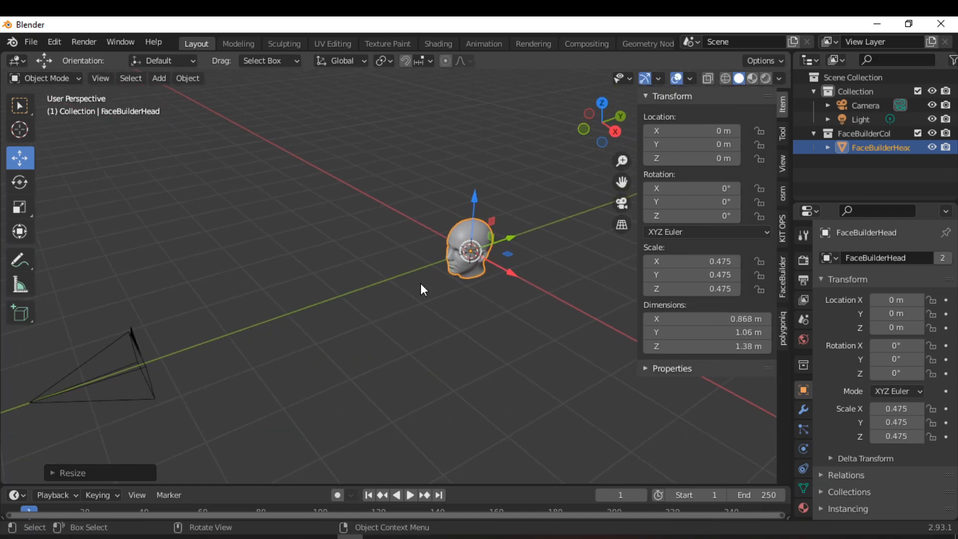
pyautogui.hotkey('ctrl', 'a')
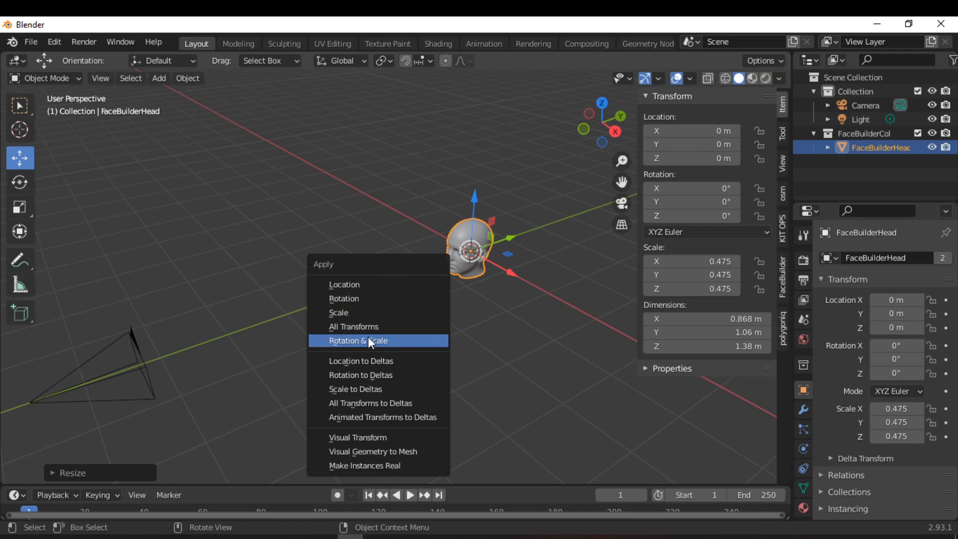
pyautogui.click(352, 327)
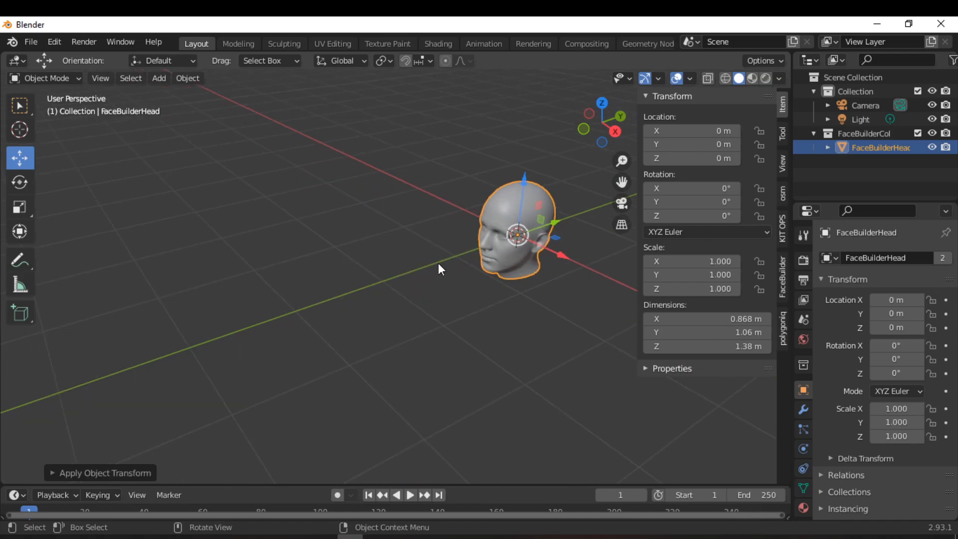
# Inspect the resized head from the front and sides, close up and from a distance
pyautogui.keyDown('shift'); pyautogui.moveTo(442, 259); pyautogui.dragTo(417, 243, button='middle'); pyautogui.keyUp('shift')
pyautogui.scroll(3, 367, 327)
pyautogui.scroll(-3, 435, 278)
pyautogui.moveTo(435, 278); pyautogui.dragTo(364, 322, button='middle')
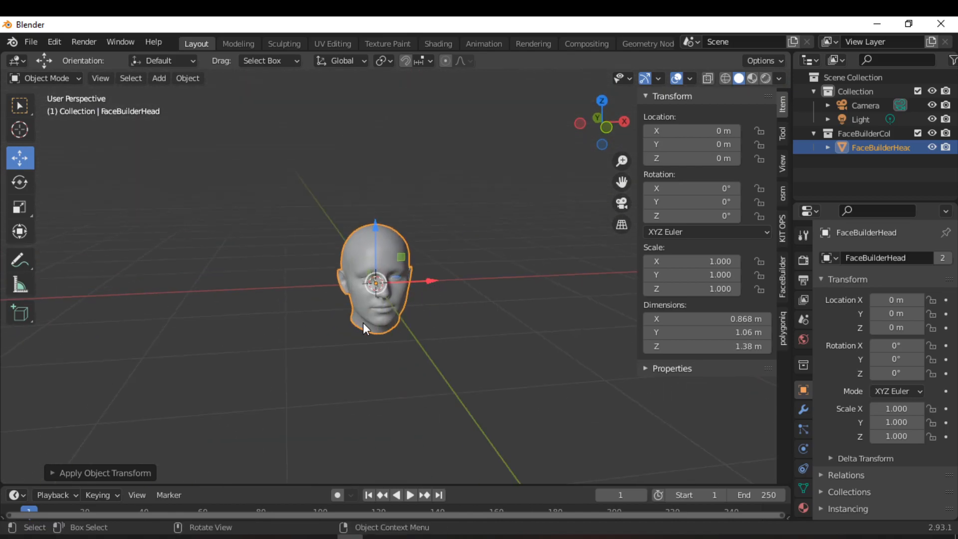
pyautogui.scroll(3, 436, 277)
pyautogui.click(436, 283)
pyautogui.scroll(-3, 430, 286)
pyautogui.moveTo(430, 286); pyautogui.dragTo(358, 298, button='middle')
pyautogui.click(400, 304)
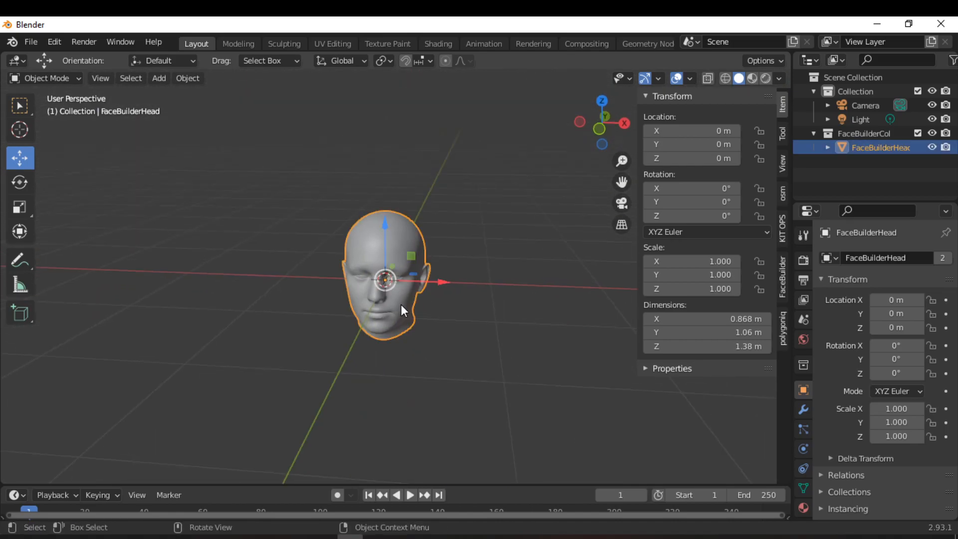
pyautogui.scroll(3, 400, 304)
pyautogui.moveTo(421, 307); pyautogui.dragTo(439, 264, button='middle')
pyautogui.scroll(2, 334, 341)
pyautogui.scroll(-4, 439, 265)
# Switch the head to Edit Mode and activate the Circle Select tool
pyautogui.click(61, 79)
pyautogui.click(49, 107)
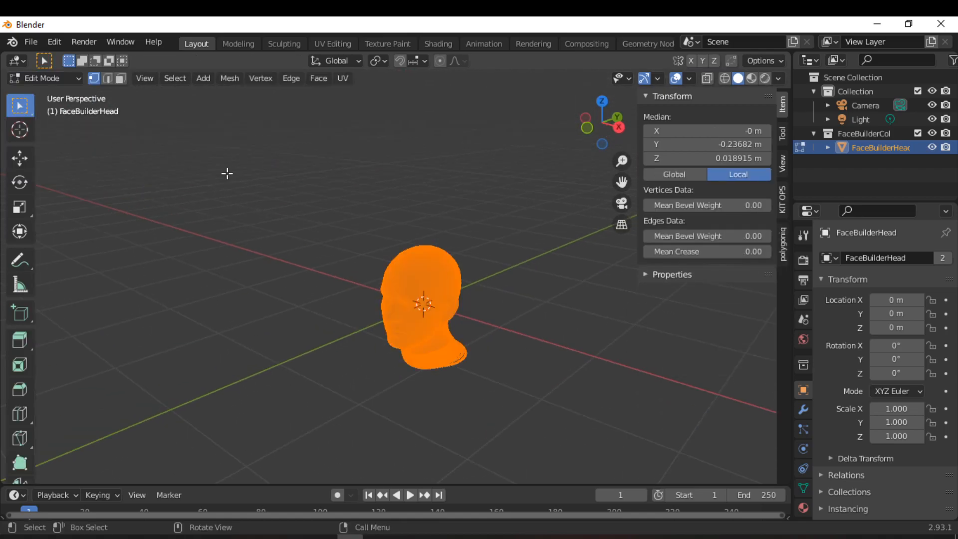
pyautogui.moveTo(310, 261); pyautogui.dragTo(467, 282, button='middle')
pyautogui.scroll(2, 467, 282)
pyautogui.scroll(1, 467, 283)
pyautogui.click(20, 106)
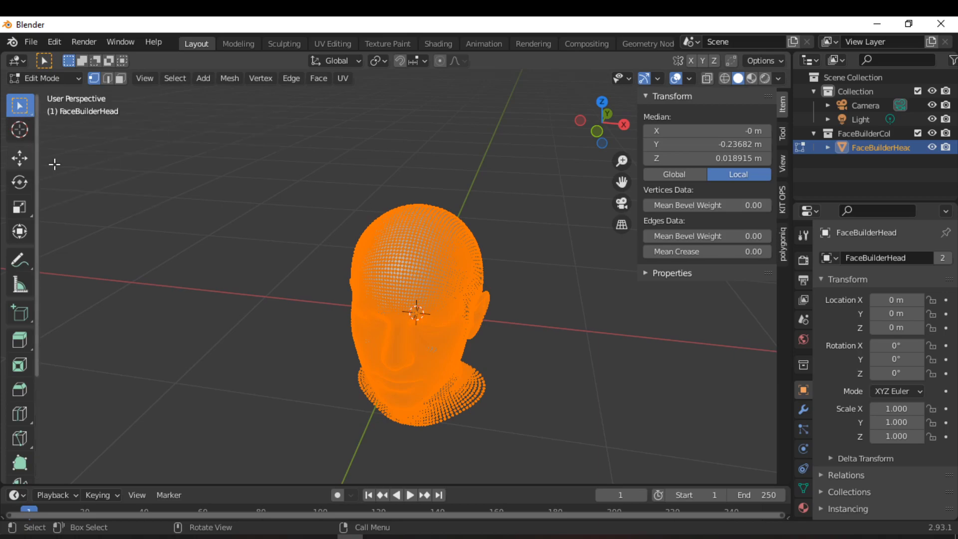
pyautogui.click(27, 112)
pyautogui.click(95, 171)
pyautogui.moveTo(331, 249); pyautogui.dragTo(278, 261, button='middle')
pyautogui.scroll(3, 278, 261)
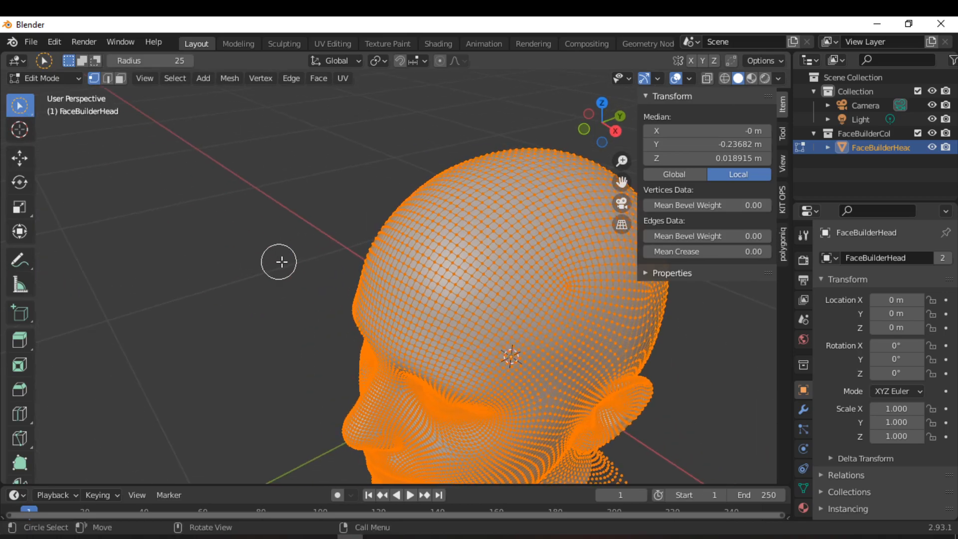
# Circle-select the scalp vertices from the hairline over the crown and down around the ear
pyautogui.scroll(-2, 279, 262)
pyautogui.moveTo(459, 242)
pyautogui.mouseDown()
pyautogui.moveTo(464, 228)
pyautogui.moveTo(486, 224)
pyautogui.mouseUp()
pyautogui.moveTo(519, 252); pyautogui.dragTo(464, 226, button='middle')
pyautogui.moveTo(447, 268)
pyautogui.mouseDown()
pyautogui.moveTo(481, 279)
pyautogui.moveTo(531, 245)
pyautogui.mouseUp()
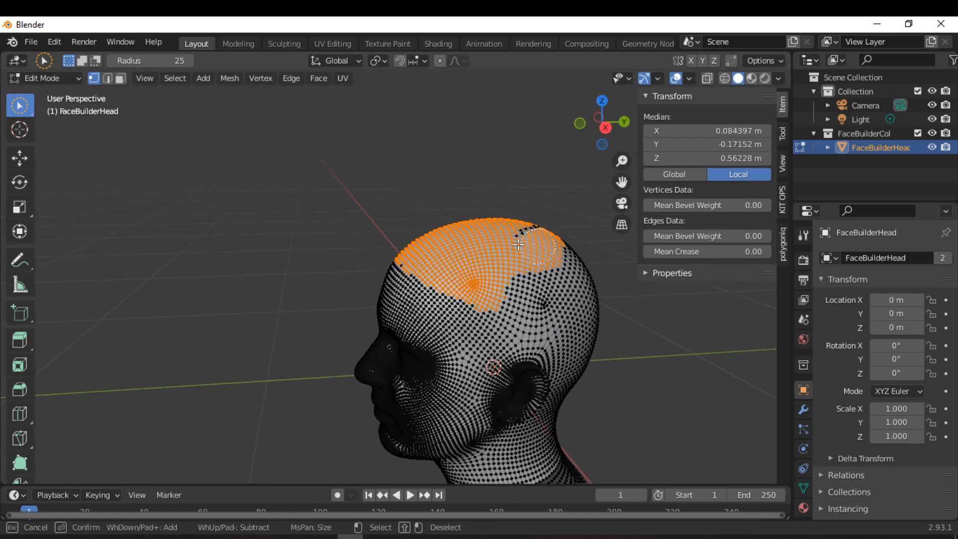
pyautogui.moveTo(496, 306); pyautogui.dragTo(500, 343)
pyautogui.moveTo(529, 339); pyautogui.dragTo(481, 319, button='middle')
pyautogui.moveTo(464, 318); pyautogui.dragTo(469, 308)
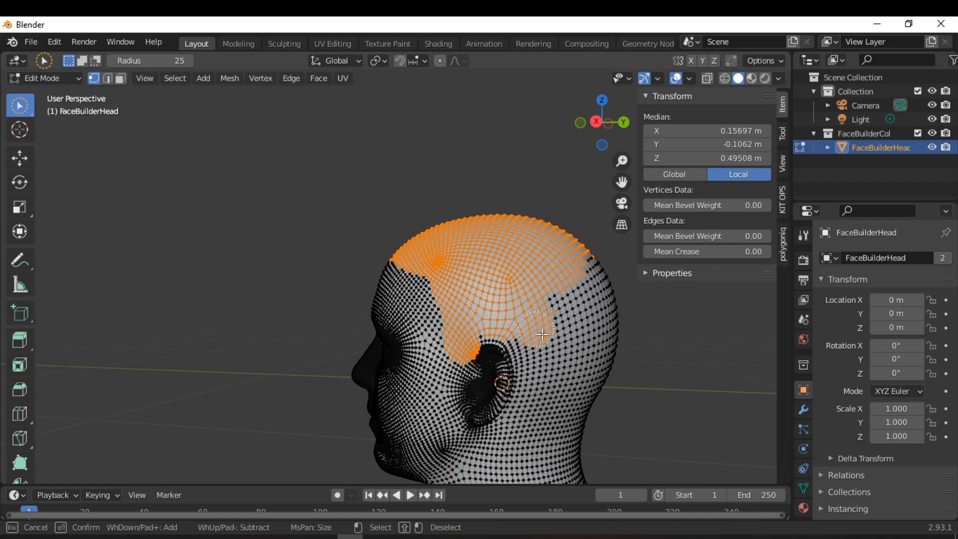
pyautogui.moveTo(539, 332); pyautogui.dragTo(554, 362)
# Extend a circle selection across the upper forehead and crown, adding more vertices and deselecting others along its edge
pyautogui.moveTo(311, 242); pyautogui.dragTo(302, 246, button='middle')
pyautogui.scroll(2, 301, 246)
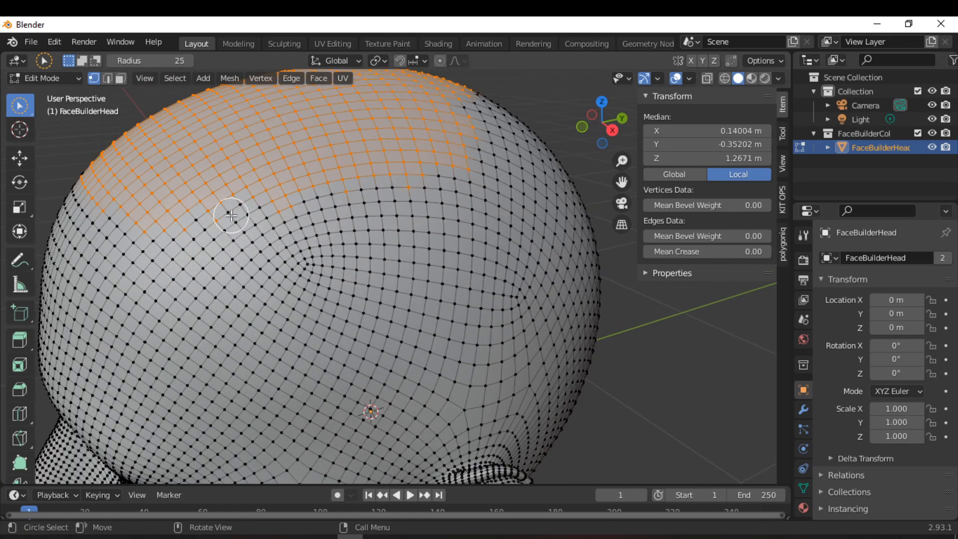
pyautogui.moveTo(227, 210); pyautogui.dragTo(353, 203)
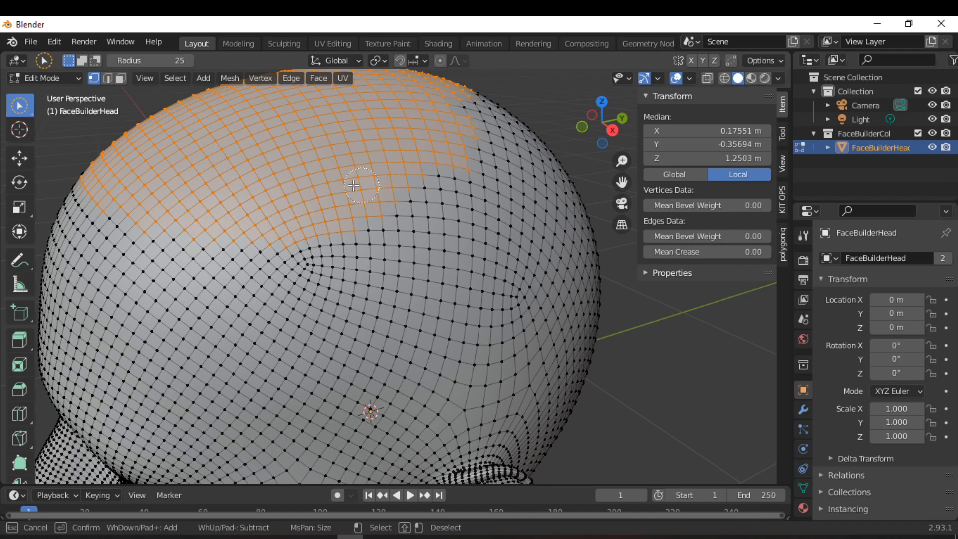
pyautogui.moveTo(470, 104); pyautogui.dragTo(483, 106)
pyautogui.moveTo(467, 234); pyautogui.dragTo(462, 234, button='middle')
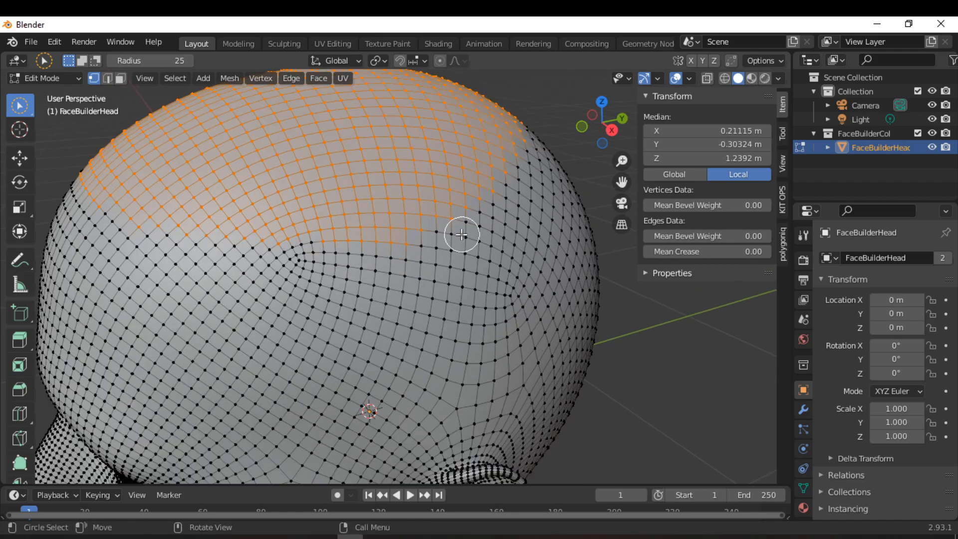
pyautogui.moveTo(432, 223)
pyautogui.keyDown('shift'); pyautogui.mouseDown()
pyautogui.moveTo(474, 170)
pyautogui.moveTo(463, 143)
pyautogui.mouseUp(); pyautogui.keyUp('shift')
pyautogui.moveTo(387, 230)
pyautogui.keyDown('ctrl'); pyautogui.mouseDown()
pyautogui.moveTo(365, 233)
pyautogui.moveTo(440, 215)
pyautogui.moveTo(460, 220)
pyautogui.mouseUp(); pyautogui.keyUp('ctrl')
# Circle-select different patches of vertices over the top and side of the head
pyautogui.scroll(-2, 394, 234)
pyautogui.scroll(2, 399, 234)
pyautogui.moveTo(367, 150)
pyautogui.mouseDown()
pyautogui.moveTo(339, 167)
pyautogui.moveTo(332, 150)
pyautogui.mouseUp()
pyautogui.moveTo(445, 125); pyautogui.dragTo(495, 175)
pyautogui.moveTo(331, 142); pyautogui.dragTo(309, 150)
pyautogui.moveTo(281, 148)
pyautogui.mouseDown()
pyautogui.moveTo(273, 152)
pyautogui.moveTo(516, 188)
pyautogui.mouseUp()
pyautogui.moveTo(332, 175)
pyautogui.mouseDown()
pyautogui.moveTo(432, 156)
pyautogui.moveTo(303, 169)
pyautogui.mouseUp()
pyautogui.moveTo(353, 188)
pyautogui.mouseDown()
pyautogui.moveTo(528, 173)
pyautogui.moveTo(470, 110)
pyautogui.mouseUp()
pyautogui.moveTo(350, 231); pyautogui.dragTo(406, 291, button='middle')
pyautogui.moveTo(406, 290); pyautogui.dragTo(513, 302)
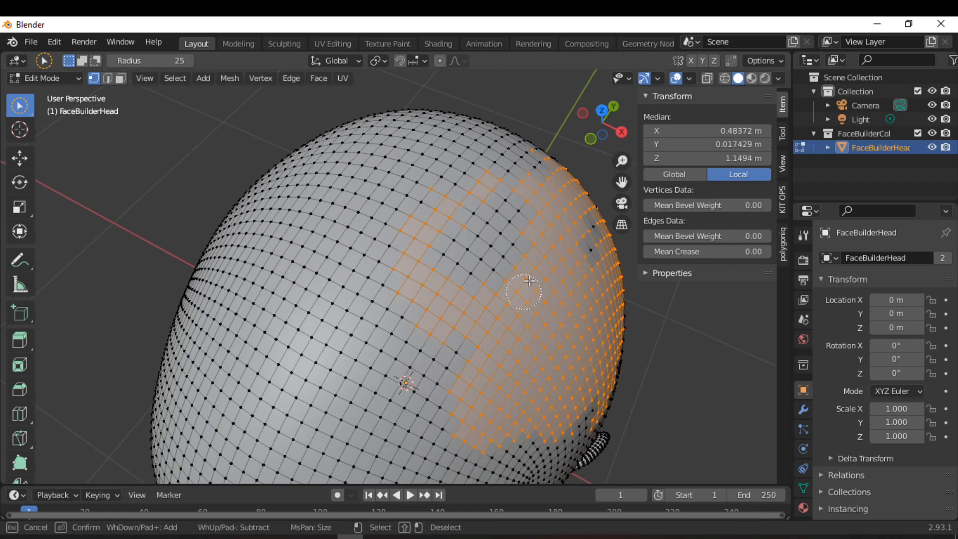
pyautogui.moveTo(415, 282); pyautogui.dragTo(418, 290)
# Fill in the gaps of the crown selection and deselect vertices from part of the patch
pyautogui.scroll(-3, 424, 286)
pyautogui.moveTo(431, 291); pyautogui.dragTo(454, 286, button='middle')
pyautogui.moveTo(449, 294)
pyautogui.mouseDown()
pyautogui.moveTo(492, 208)
pyautogui.moveTo(472, 224)
pyautogui.mouseUp()
pyautogui.moveTo(439, 252); pyautogui.dragTo(449, 277)
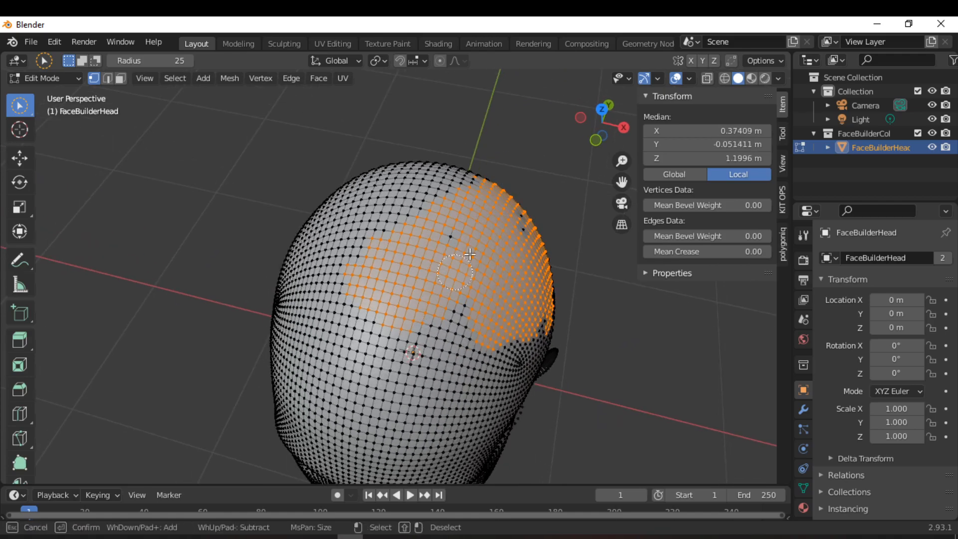
pyautogui.moveTo(529, 226); pyautogui.dragTo(394, 278)
pyautogui.moveTo(453, 344)
pyautogui.keyDown('ctrl'); pyautogui.mouseDown()
pyautogui.moveTo(521, 328)
pyautogui.moveTo(469, 277)
pyautogui.mouseUp(); pyautogui.keyUp('ctrl')
pyautogui.keyDown('ctrl'); pyautogui.moveTo(469, 277); pyautogui.dragTo(433, 246); pyautogui.keyUp('ctrl')
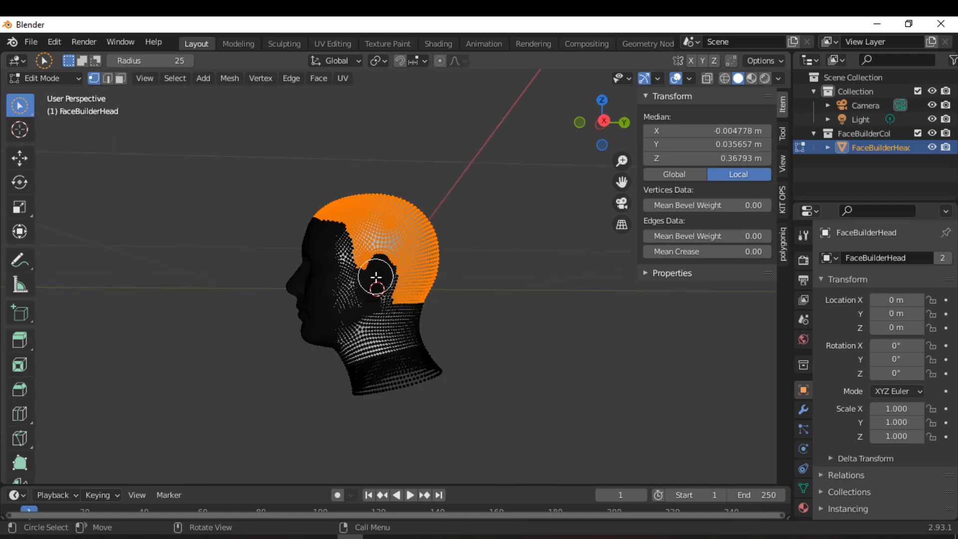
# Create a vertex group named Hair and assign the selected scalp vertices to it
pyautogui.moveTo(376, 280)
pyautogui.mouseDown(button='middle')
pyautogui.moveTo(420, 343)
pyautogui.moveTo(505, 298)
pyautogui.moveTo(417, 306)
pyautogui.mouseUp(button='middle')
pyautogui.scroll(5, 434, 309)
pyautogui.moveTo(456, 265); pyautogui.dragTo(315, 310, button='middle')
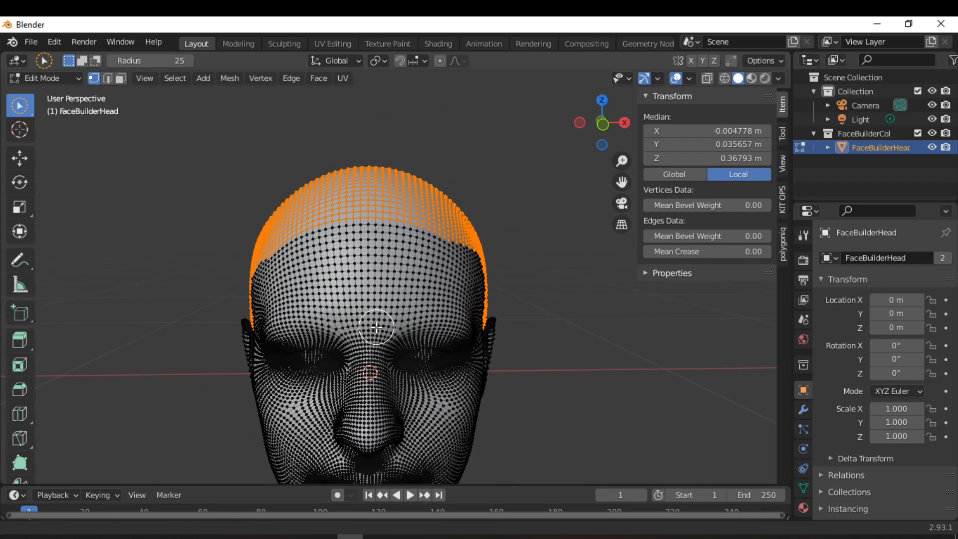
pyautogui.click(804, 487)
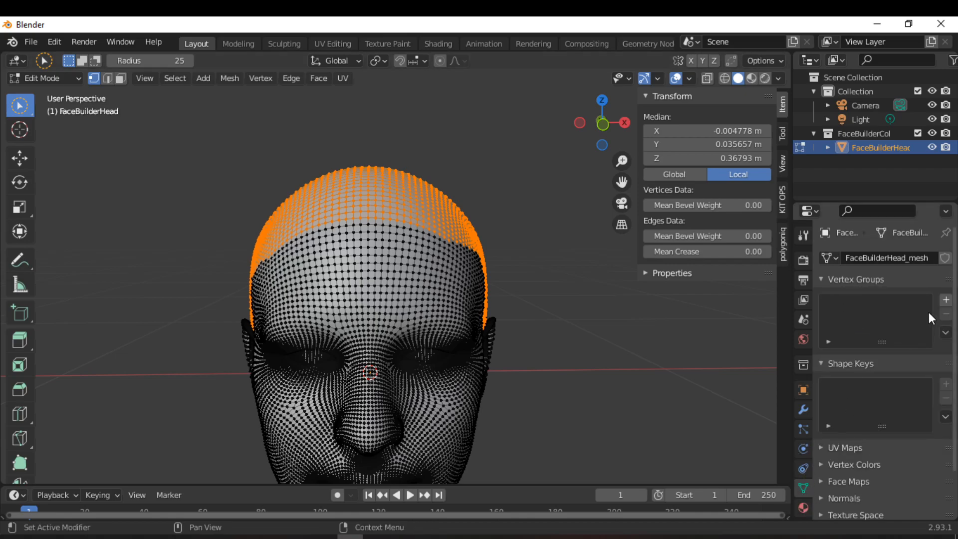
pyautogui.click(945, 301)
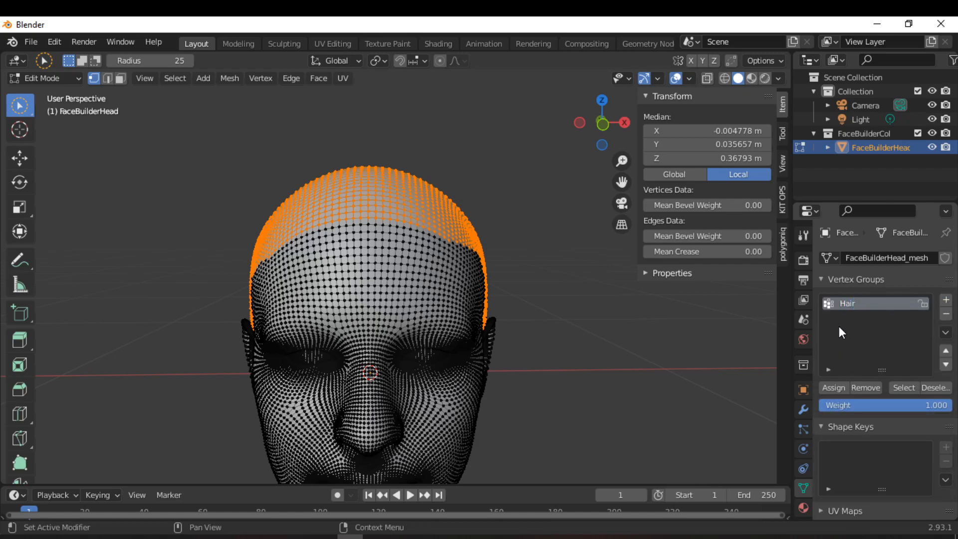
pyautogui.click(840, 392)
pyautogui.press('c')
pyautogui.moveTo(368, 332); pyautogui.dragTo(290, 301, button='middle')
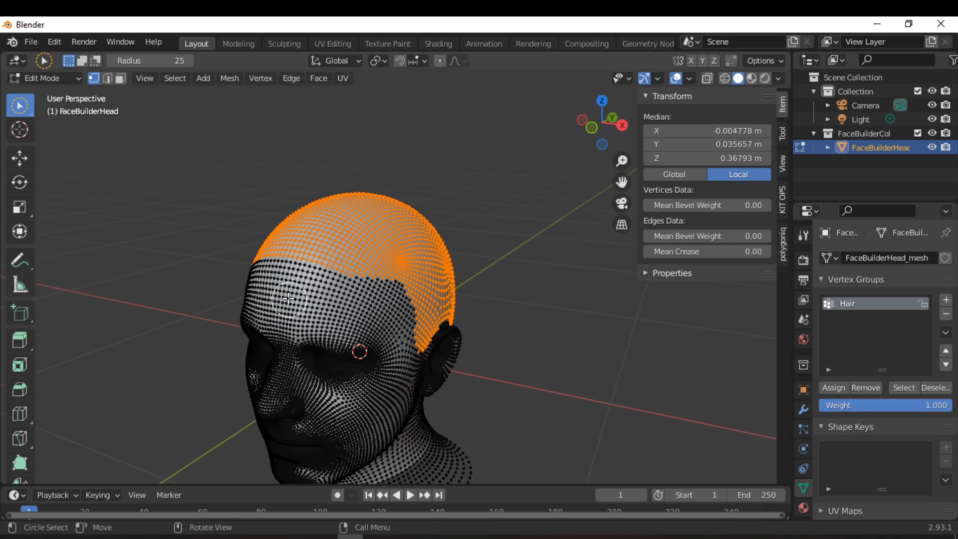
# Return the head to Object Mode and check it from the front and side
pyautogui.press('Tab')
pyautogui.scroll(3, 292, 286)
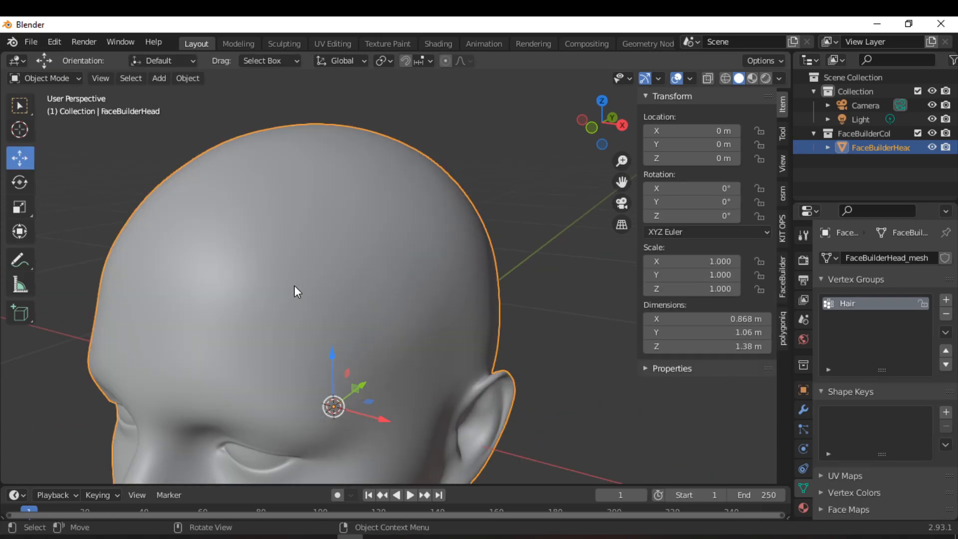
pyautogui.scroll(-4, 294, 285)
pyautogui.moveTo(244, 306); pyautogui.dragTo(391, 315, button='middle')
pyautogui.scroll(3, 438, 309)
pyautogui.scroll(-3, 349, 296)
pyautogui.scroll(3, 302, 329)
pyautogui.scroll(-3, 397, 327)
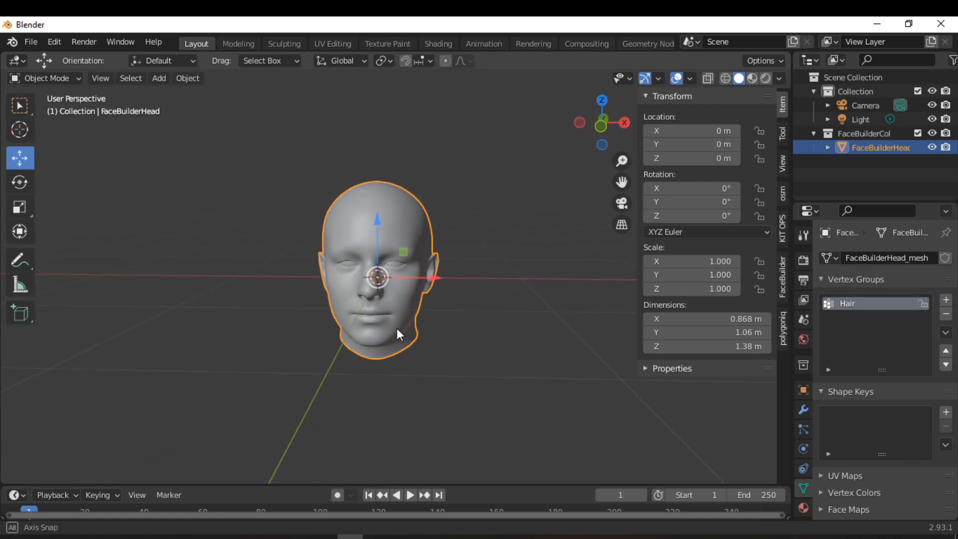
# Add a particle system to the head and set its type to Hair
pyautogui.scroll(1, 397, 327)
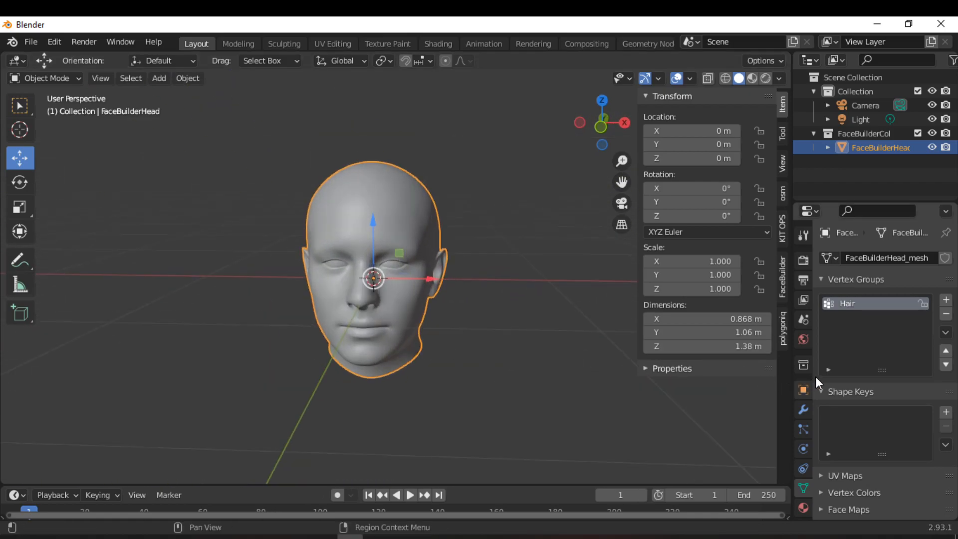
pyautogui.click(807, 430)
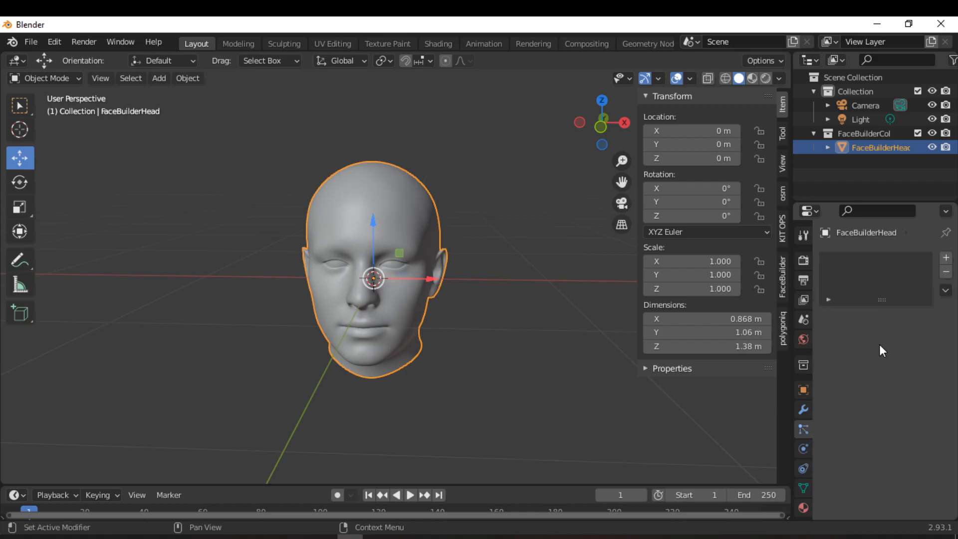
pyautogui.click(947, 258)
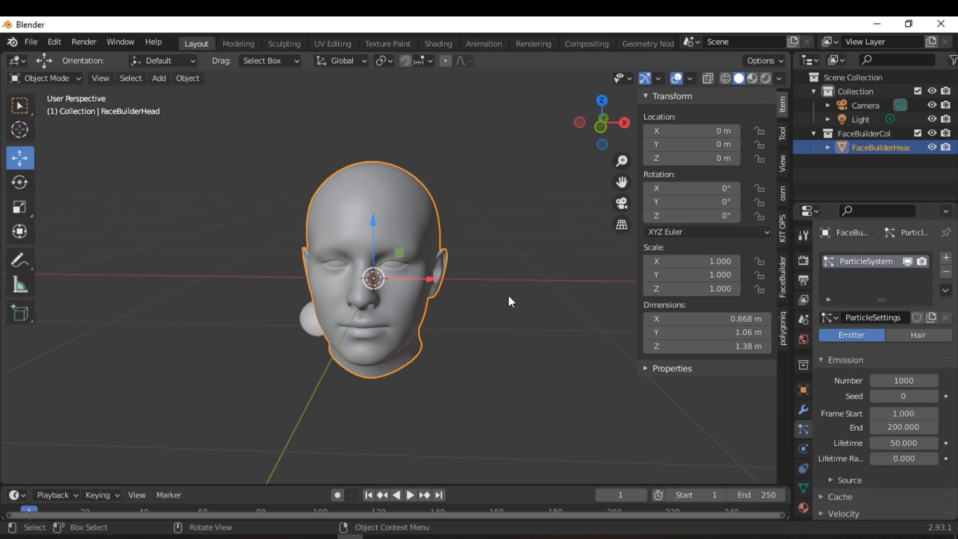
pyautogui.click(917, 335)
pyautogui.scroll(-3, 472, 295)
pyautogui.scroll(2, 472, 295)
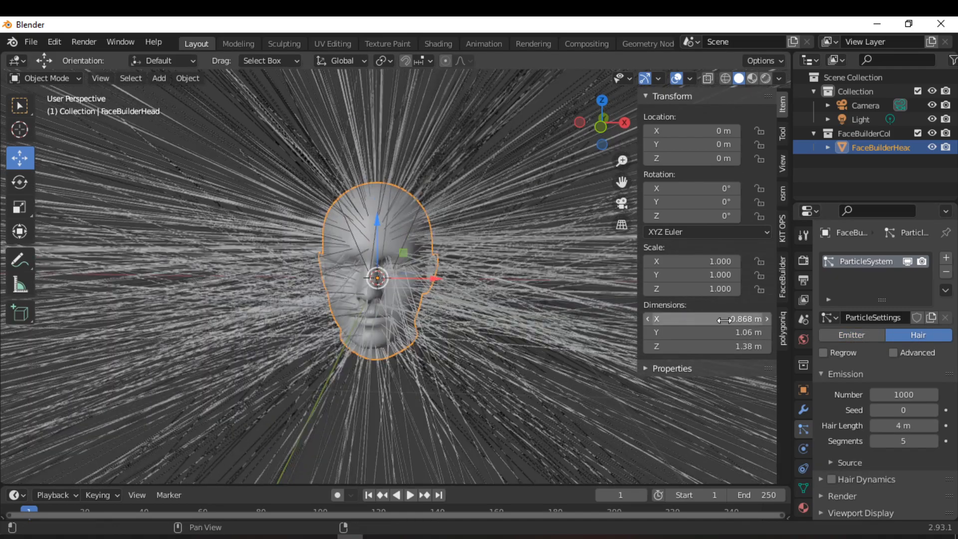
# Assign the Hair vertex group to the particle system's Density, Length, Clump and Kink
pyautogui.scroll(-5, 858, 394)
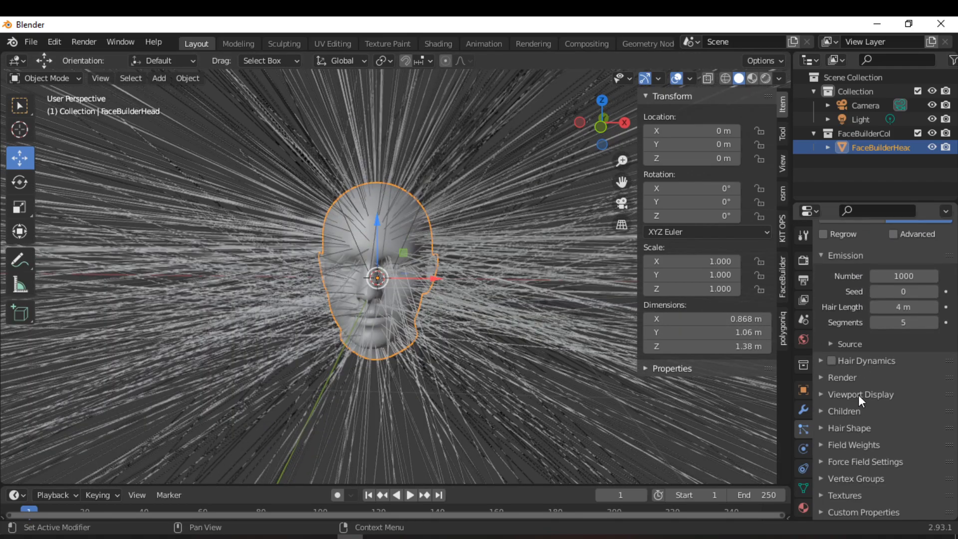
pyautogui.click(823, 478)
pyautogui.scroll(-5, 873, 424)
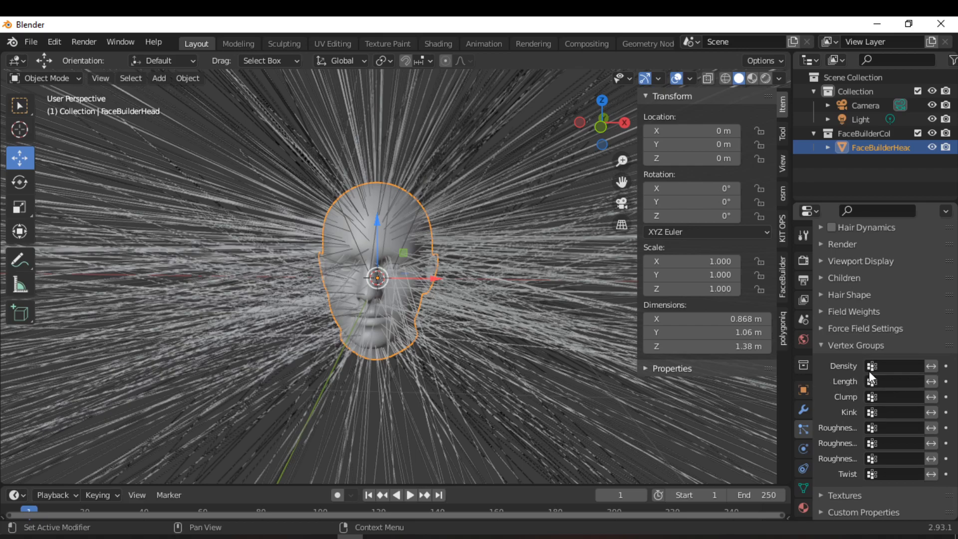
pyautogui.click(894, 366)
pyautogui.click(893, 387)
pyautogui.click(895, 382)
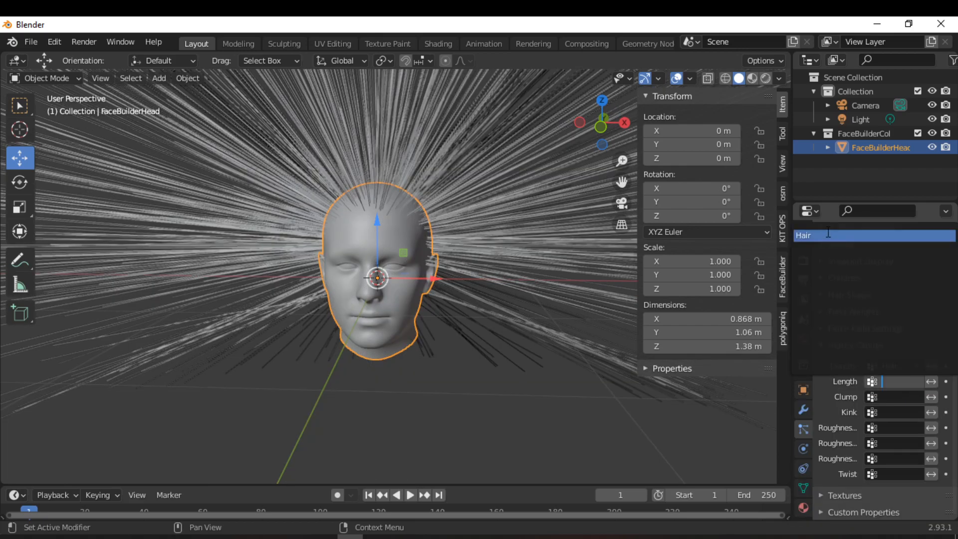
pyautogui.press('Return')
pyautogui.click(899, 397)
pyautogui.press('Return')
pyautogui.click(896, 412)
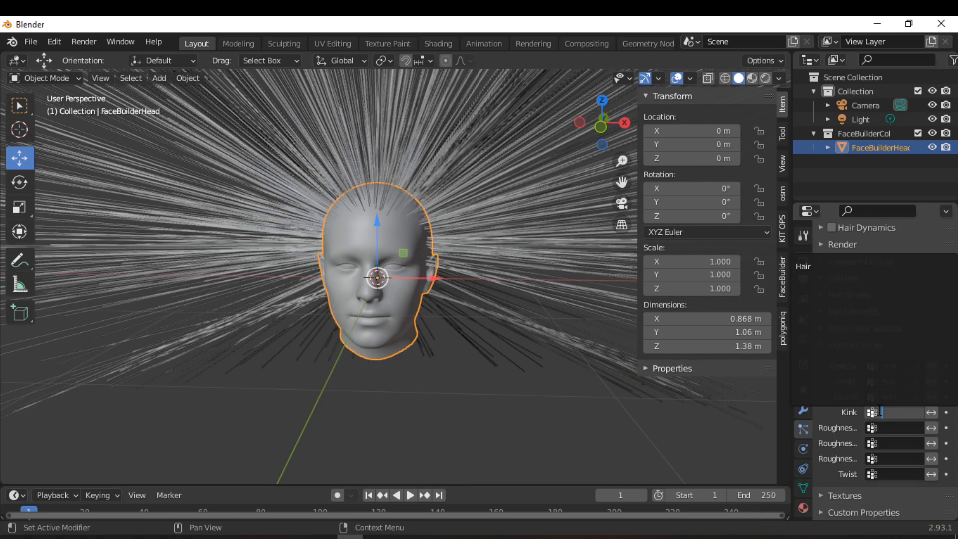
pyautogui.click(823, 265)
# Assign the Hair vertex group to the three Roughness settings and Twist of the particle system
pyautogui.click(894, 428)
pyautogui.click(826, 279)
pyautogui.click(894, 443)
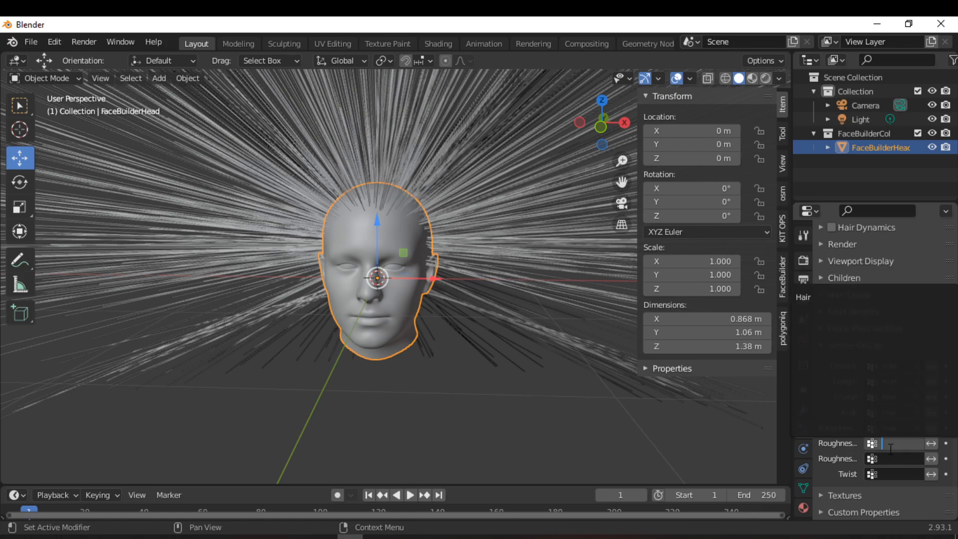
pyautogui.click(828, 299)
pyautogui.click(894, 458)
pyautogui.click(832, 316)
pyautogui.click(892, 473)
pyautogui.click(837, 329)
pyautogui.click(837, 347)
pyautogui.scroll(-3, 492, 325)
# Examine the hair spreading from the scalp from different distances and angles
pyautogui.moveTo(487, 322); pyautogui.dragTo(447, 345, button='middle')
pyautogui.keyDown('shift'); pyautogui.moveTo(451, 319); pyautogui.dragTo(402, 347, button='middle'); pyautogui.keyUp('shift')
pyautogui.scroll(-5, 442, 310)
pyautogui.moveTo(445, 307); pyautogui.dragTo(414, 307, button='middle')
pyautogui.scroll(4, 444, 268)
pyautogui.scroll(-3, 396, 339)
pyautogui.scroll(3, 396, 337)
pyautogui.scroll(-2, 415, 307)
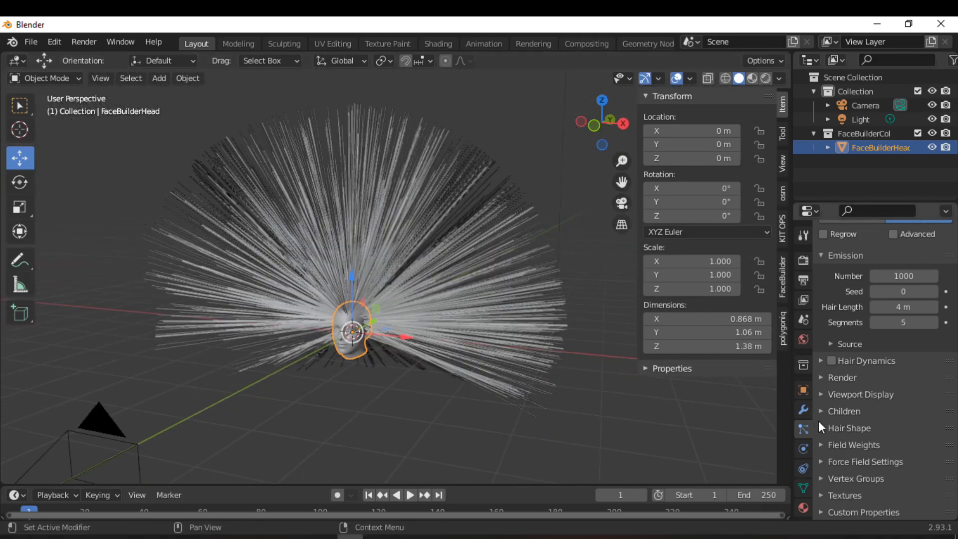
# Shorten the particle hair length to about 0.81 m and check it from the side
pyautogui.scroll(5, 829, 422)
pyautogui.moveTo(906, 427); pyautogui.dragTo(870, 426)
pyautogui.scroll(3, 522, 363)
pyautogui.scroll(-3, 524, 363)
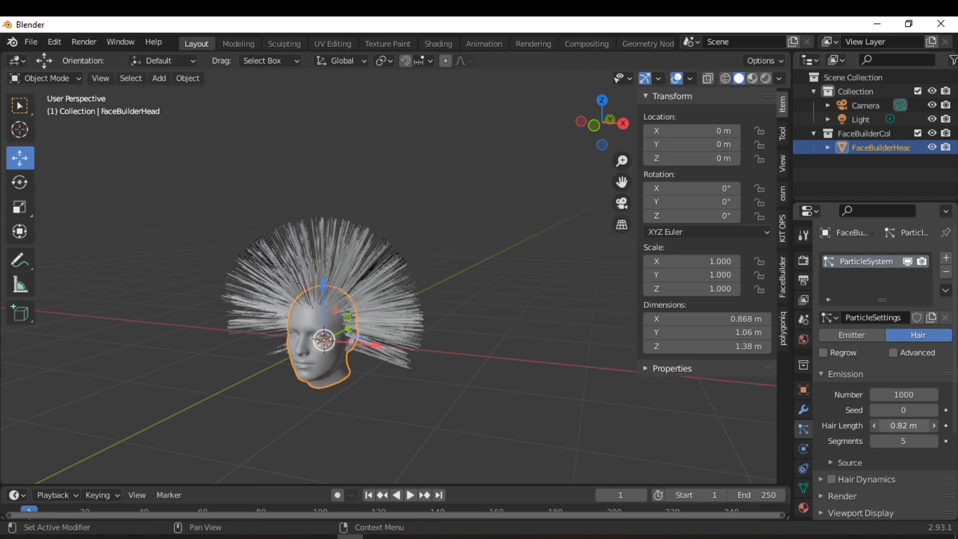
pyautogui.scroll(4, 358, 385)
pyautogui.keyDown('shift'); pyautogui.moveTo(358, 385); pyautogui.dragTo(437, 390, button='middle'); pyautogui.keyUp('shift')
pyautogui.scroll(-1, 494, 375)
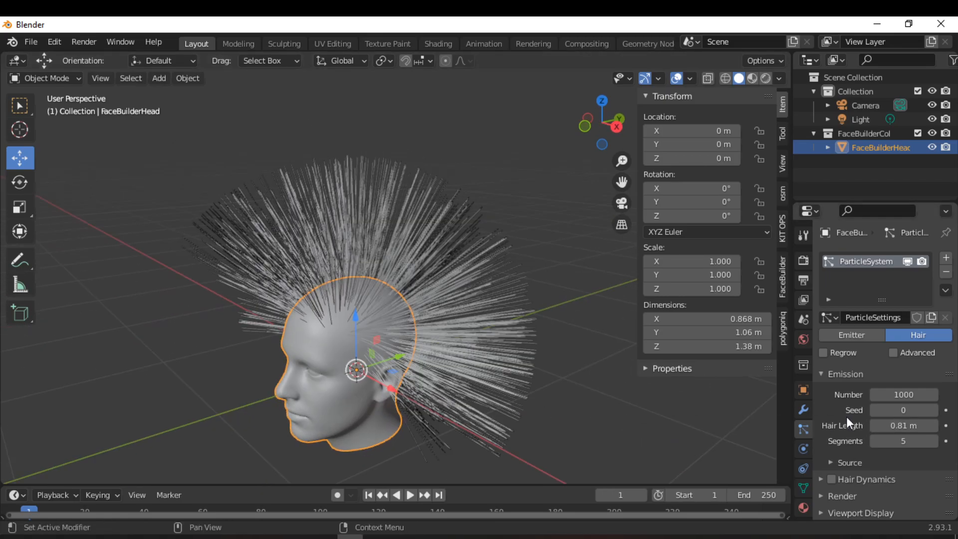
# Reduce the hair length to 0.54 m and look closely at the side of the head
pyautogui.moveTo(893, 426); pyautogui.dragTo(881, 426)
pyautogui.scroll(3, 444, 382)
pyautogui.moveTo(444, 382); pyautogui.dragTo(502, 385, button='middle')
pyautogui.keyDown('shift'); pyautogui.moveTo(485, 430); pyautogui.dragTo(355, 310, button='middle'); pyautogui.keyUp('shift')
pyautogui.scroll(2, 279, 315)
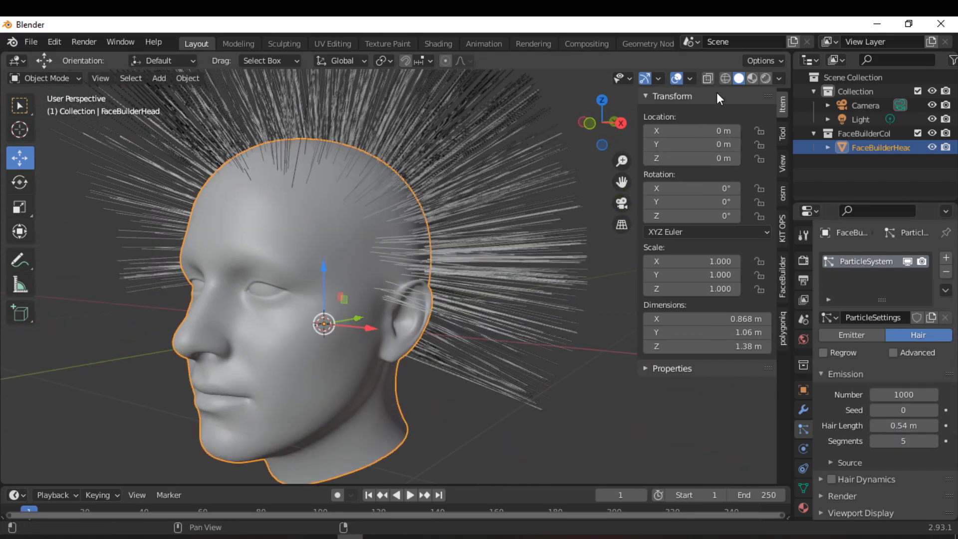
# Switch the viewport to rendered shading and view the whole head with its hair
pyautogui.click(766, 78)
pyautogui.scroll(-3, 363, 281)
pyautogui.moveTo(365, 282)
pyautogui.mouseDown(button='middle')
pyautogui.moveTo(269, 308)
pyautogui.moveTo(442, 279)
pyautogui.moveTo(472, 250)
pyautogui.moveTo(442, 299)
pyautogui.moveTo(355, 320)
pyautogui.moveTo(384, 322)
pyautogui.mouseUp(button='middle')
# Add two material slots with new materials to the head and set the base color of Material.002 to black
pyautogui.click(803, 508)
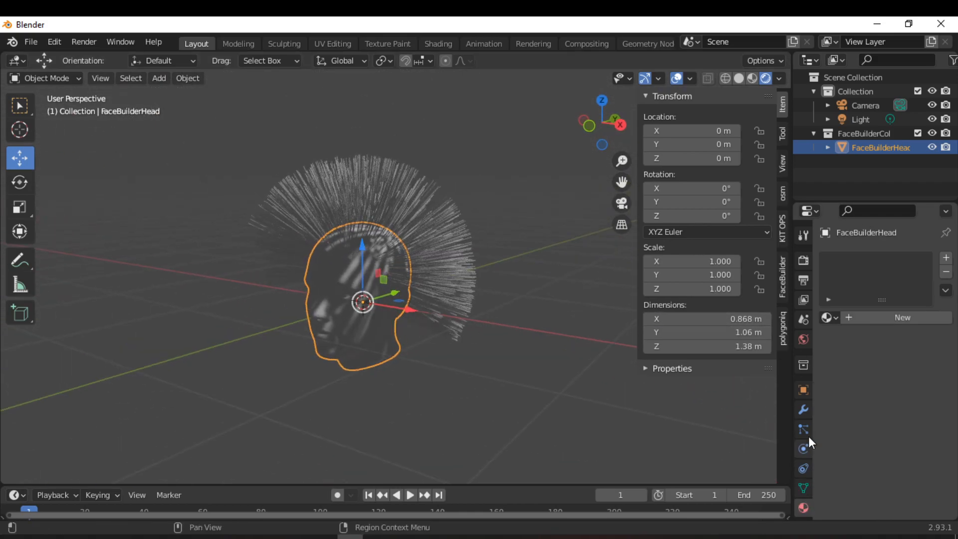
pyautogui.click(946, 262)
pyautogui.click(946, 261)
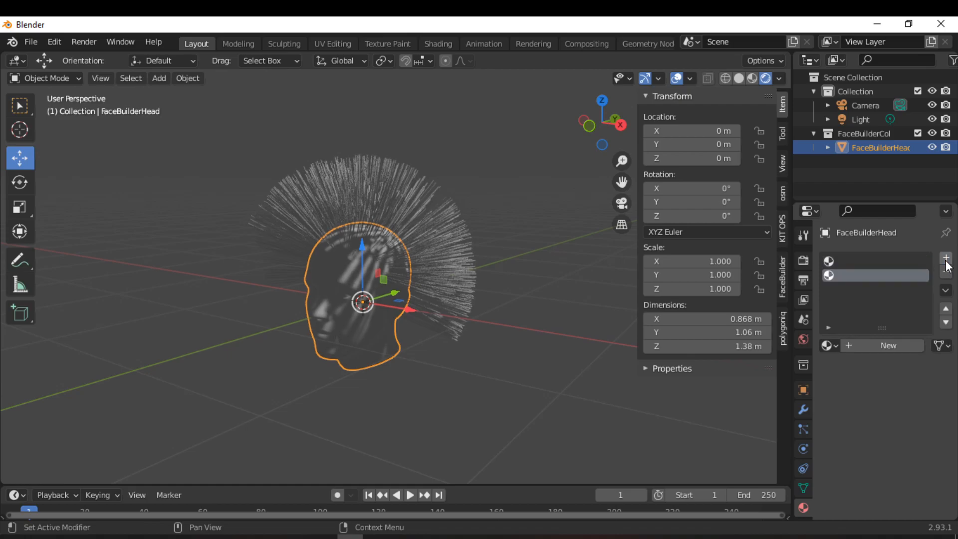
pyautogui.click(881, 345)
pyautogui.click(876, 276)
pyautogui.click(880, 348)
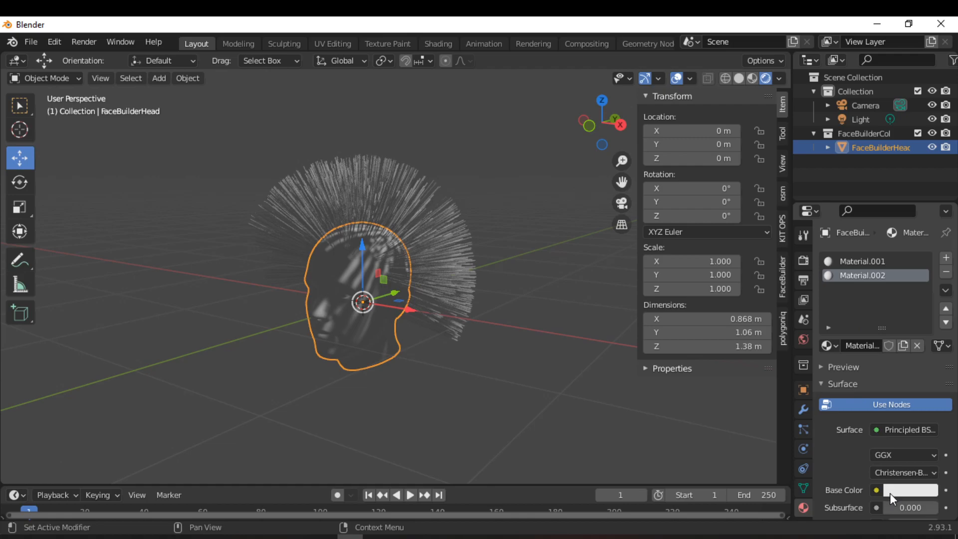
pyautogui.click(917, 491)
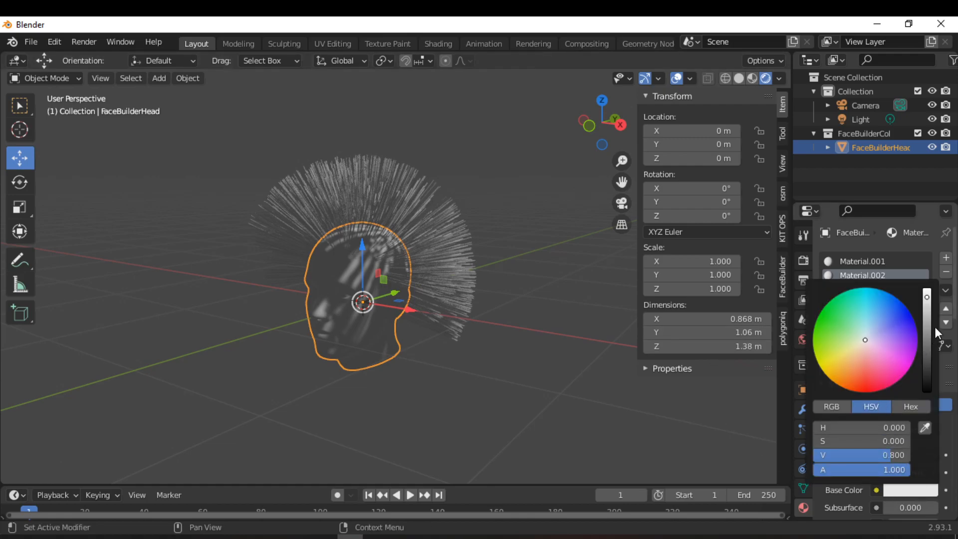
pyautogui.moveTo(929, 302); pyautogui.dragTo(871, 412)
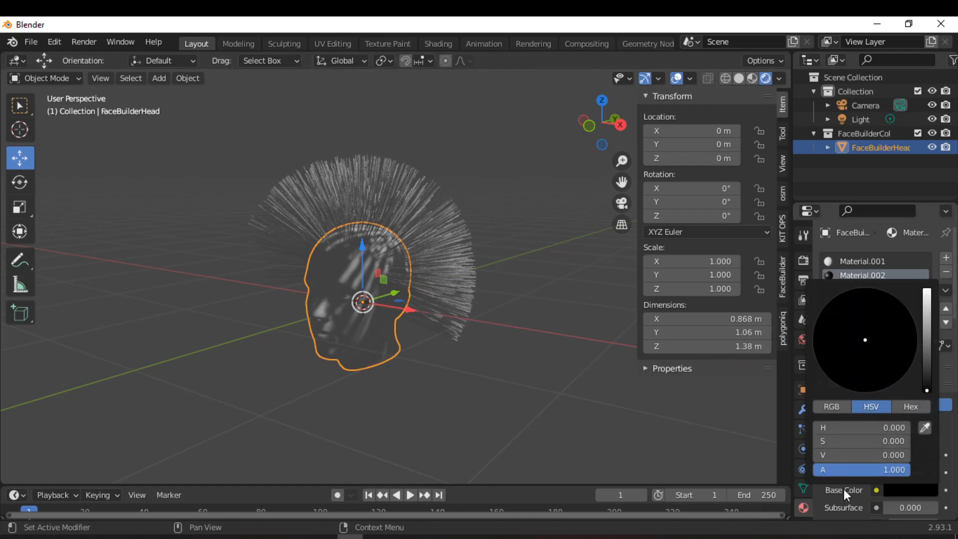
# Set the render material of the hair particles to Material.002
pyautogui.click(803, 429)
pyautogui.moveTo(474, 261); pyautogui.dragTo(439, 309, button='middle')
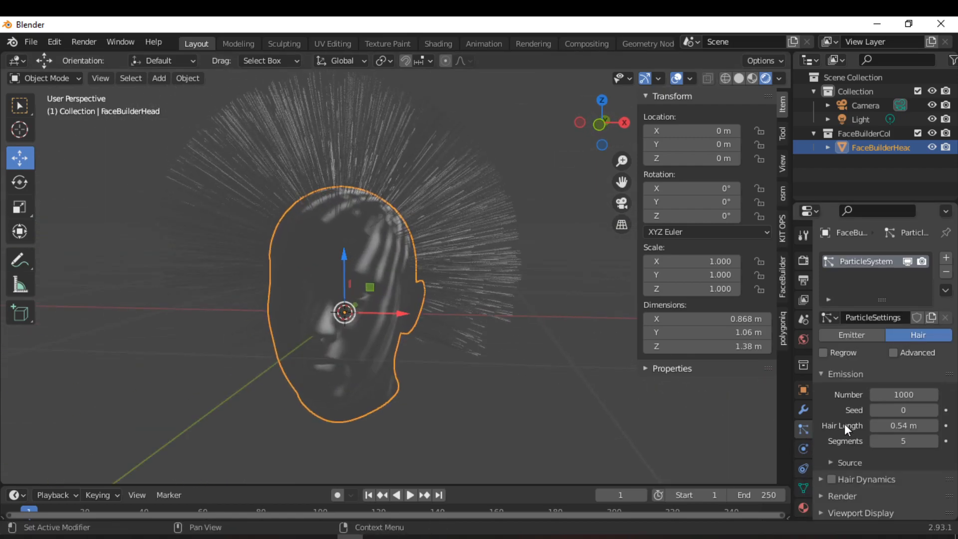
pyautogui.scroll(-3, 838, 439)
pyautogui.click(822, 436)
pyautogui.click(831, 407)
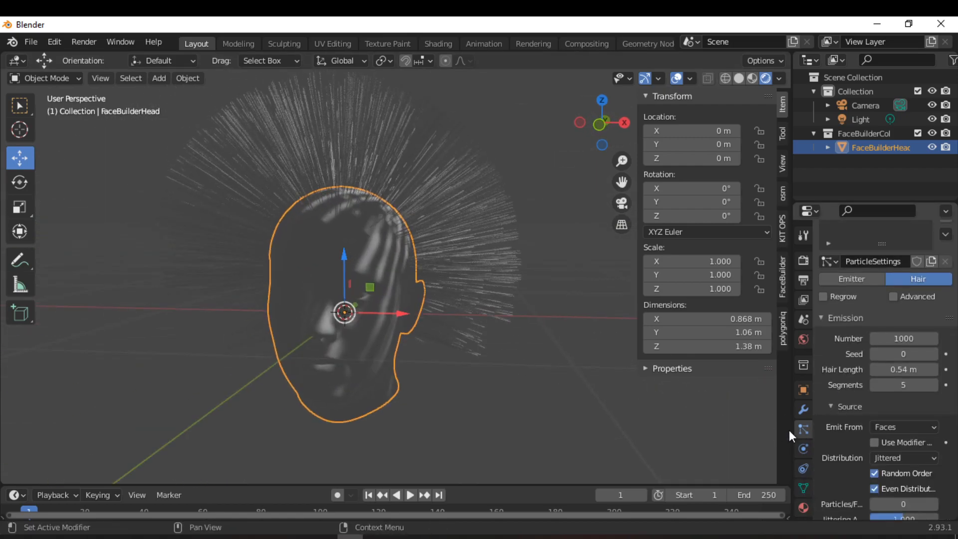
pyautogui.scroll(-3, 840, 448)
pyautogui.scroll(-3, 850, 439)
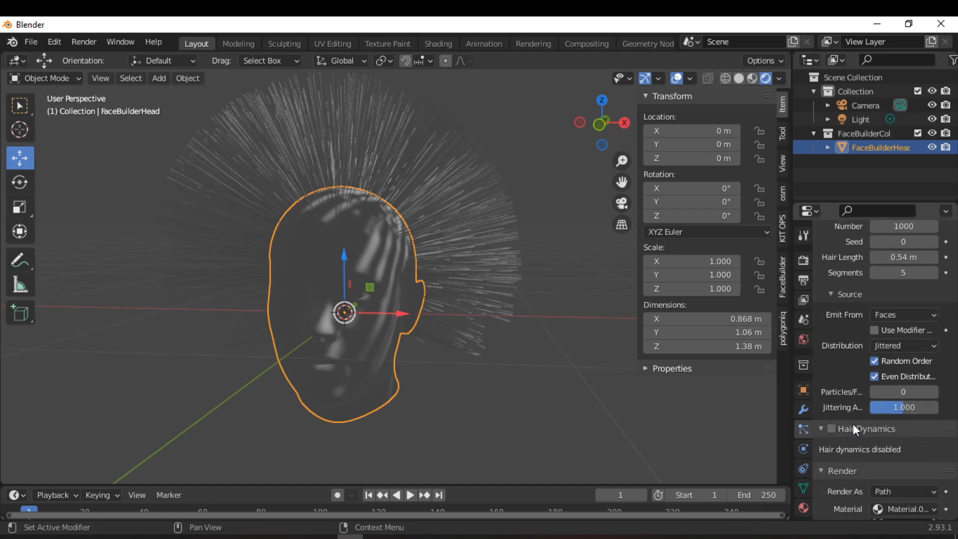
pyautogui.scroll(5, 829, 289)
pyautogui.click(823, 293)
pyautogui.click(819, 291)
pyautogui.scroll(-4, 825, 464)
pyautogui.click(820, 432)
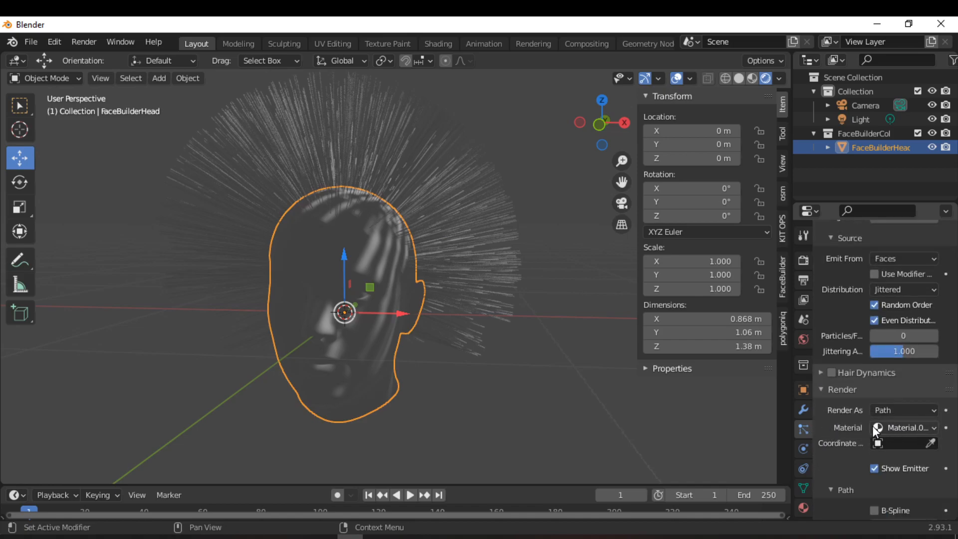
pyautogui.click(905, 428)
pyautogui.click(881, 460)
# Examine the hair with its new material from behind and at different distances
pyautogui.moveTo(499, 330); pyautogui.dragTo(405, 319, button='middle')
pyautogui.scroll(-4, 381, 318)
pyautogui.scroll(5, 409, 289)
pyautogui.scroll(-6, 409, 288)
pyautogui.scroll(5, 345, 322)
pyautogui.moveTo(405, 319)
pyautogui.keyDown('shift'); pyautogui.mouseDown(button='middle')
pyautogui.moveTo(374, 264)
pyautogui.moveTo(402, 303)
pyautogui.mouseUp(button='middle'); pyautogui.keyUp('shift')
pyautogui.scroll(-5, 374, 265)
pyautogui.scroll(-4, 831, 418)
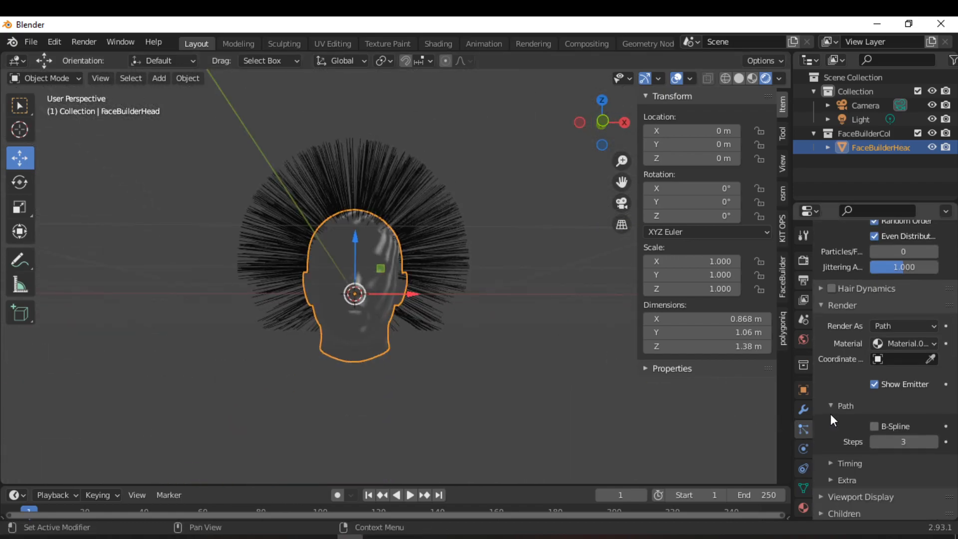
# Enable Hair Dynamics and Rotation for the particle system
pyautogui.scroll(10, 837, 358)
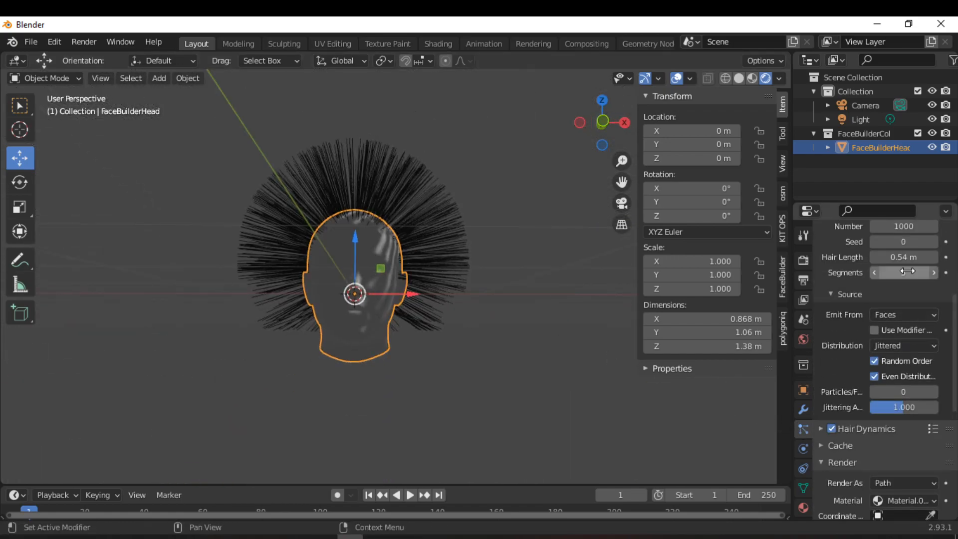
pyautogui.scroll(-12, 835, 366)
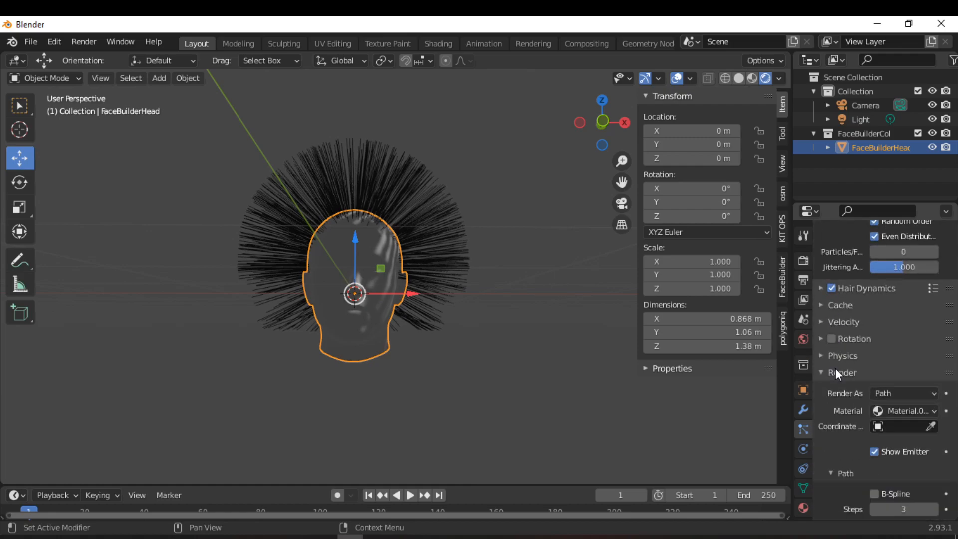
pyautogui.scroll(-4, 844, 309)
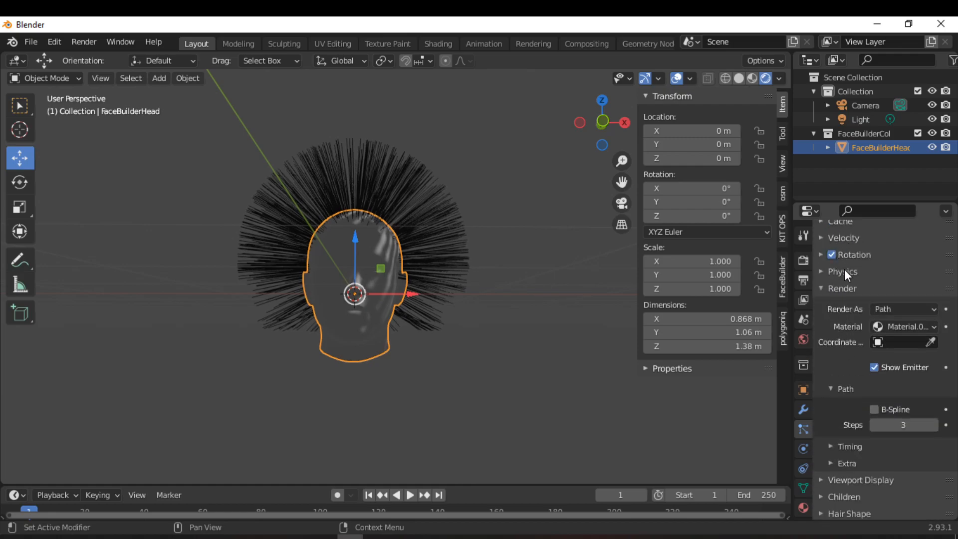
# Give the hair Interpolated children with a display amount of 38
pyautogui.scroll(-4, 851, 340)
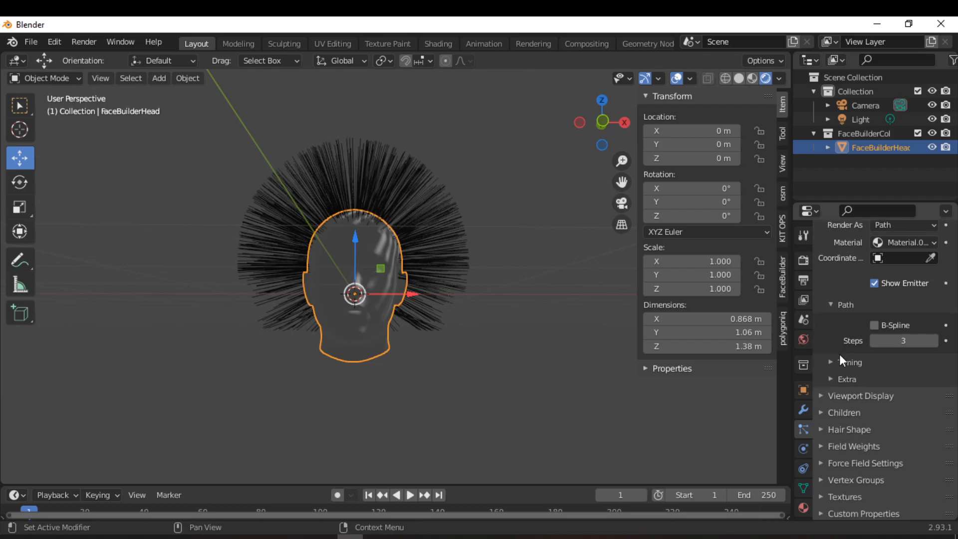
pyautogui.click(823, 413)
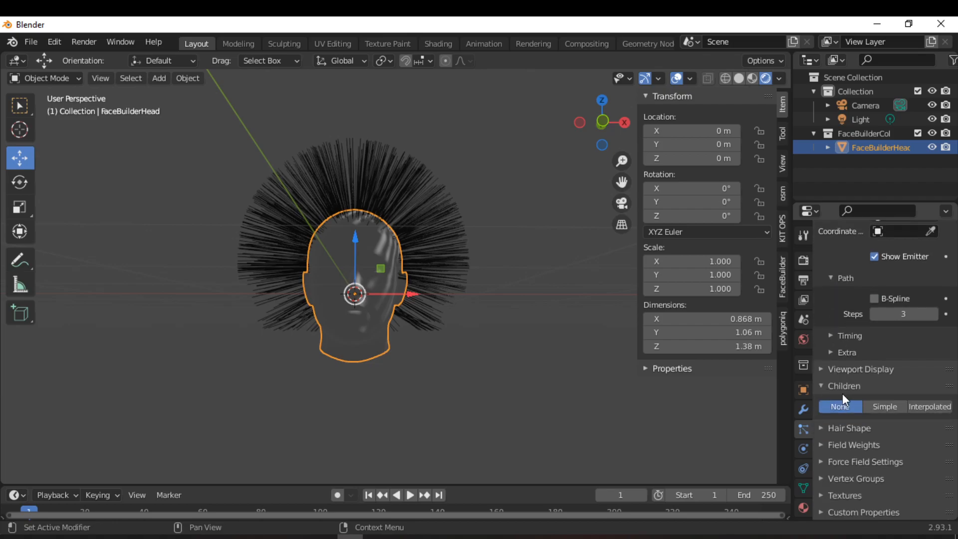
pyautogui.click(921, 407)
pyautogui.moveTo(415, 277); pyautogui.dragTo(384, 326, button='middle')
pyautogui.keyDown('shift'); pyautogui.moveTo(452, 338); pyautogui.dragTo(447, 291, button='middle'); pyautogui.keyUp('shift')
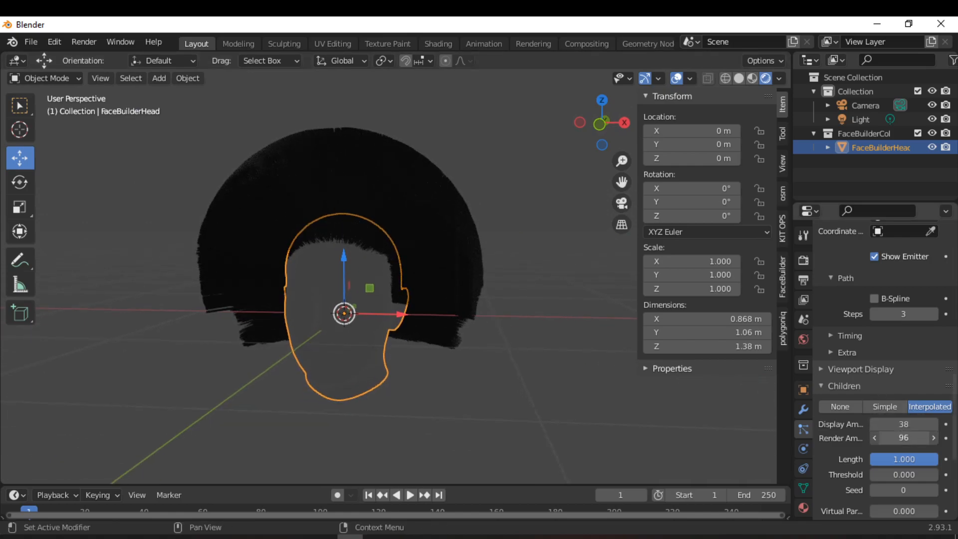
# Set the render amount of the child hairs to 80 and their display amount to about 95
pyautogui.moveTo(904, 437); pyautogui.dragTo(890, 437)
pyautogui.scroll(-5, 829, 433)
pyautogui.scroll(4, 397, 302)
pyautogui.moveTo(397, 302); pyautogui.dragTo(390, 333, button='middle')
pyautogui.scroll(-4, 274, 334)
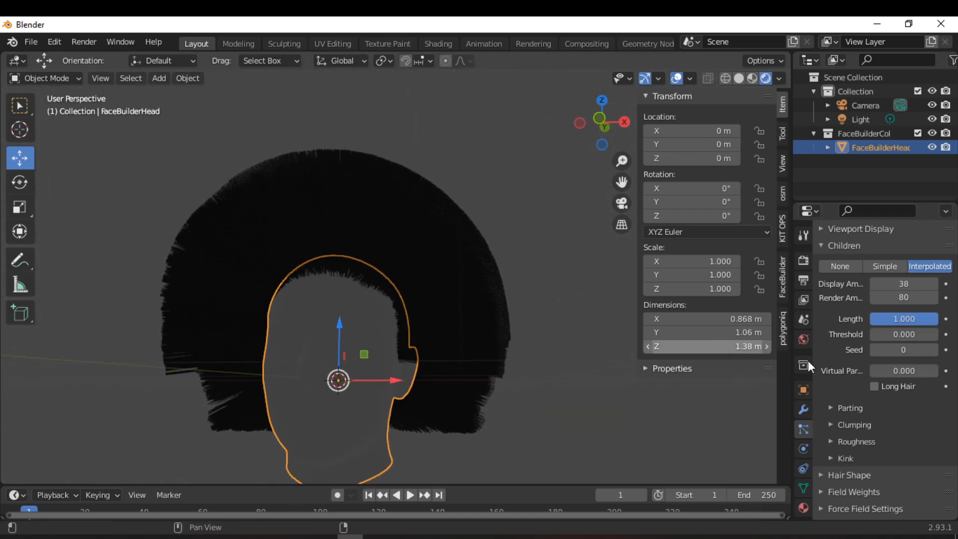
pyautogui.scroll(3, 893, 349)
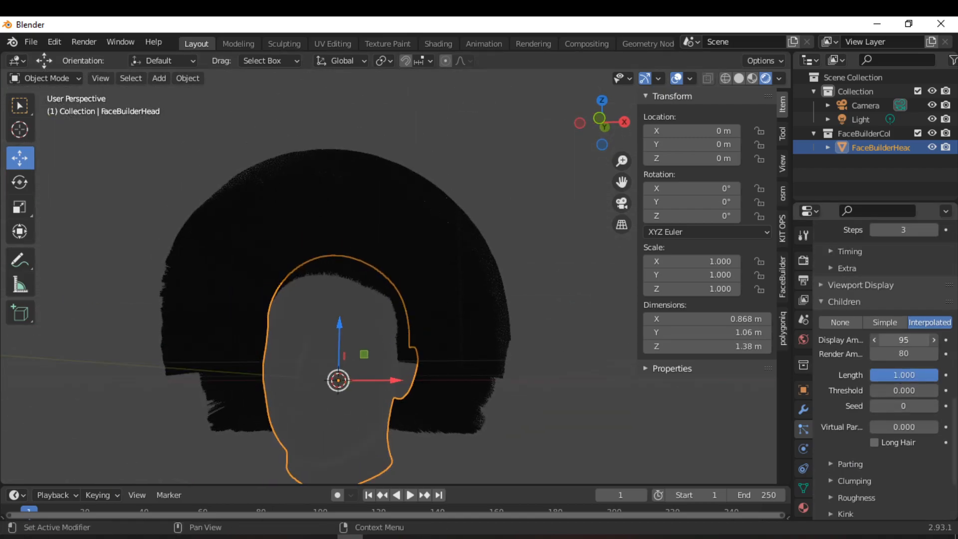
pyautogui.moveTo(904, 339); pyautogui.dragTo(914, 340)
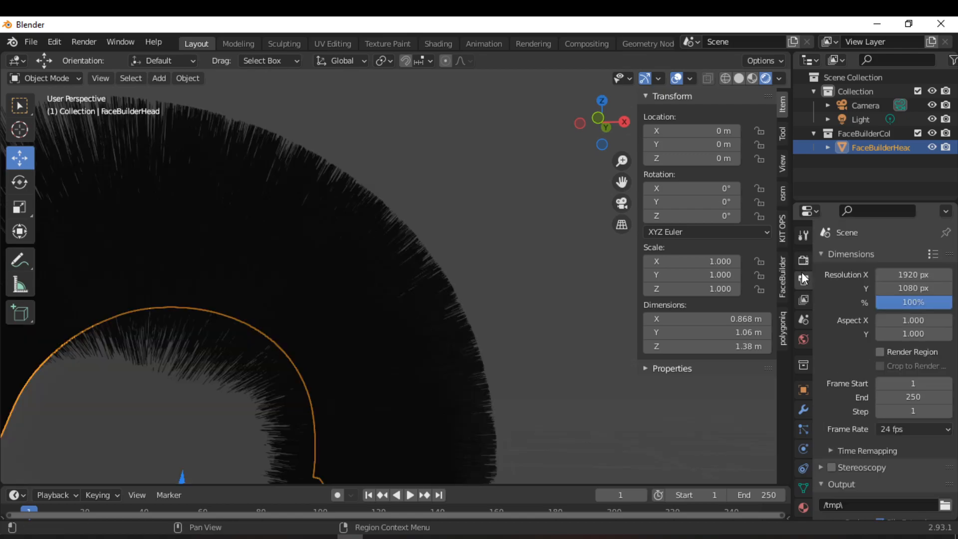
# Enable Ambient Occlusion in the Eevee render settings
pyautogui.click(803, 260)
pyautogui.scroll(-5, 400, 327)
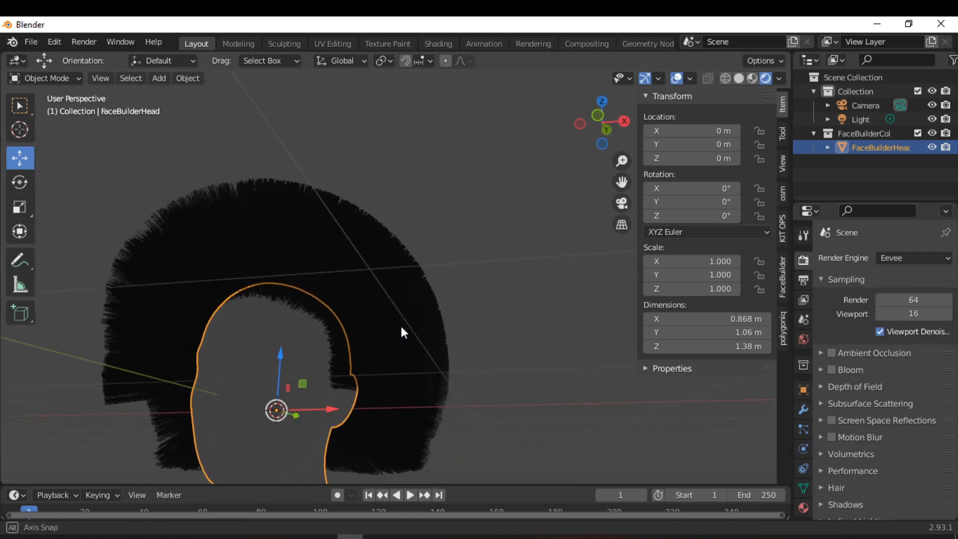
pyautogui.scroll(2, 390, 319)
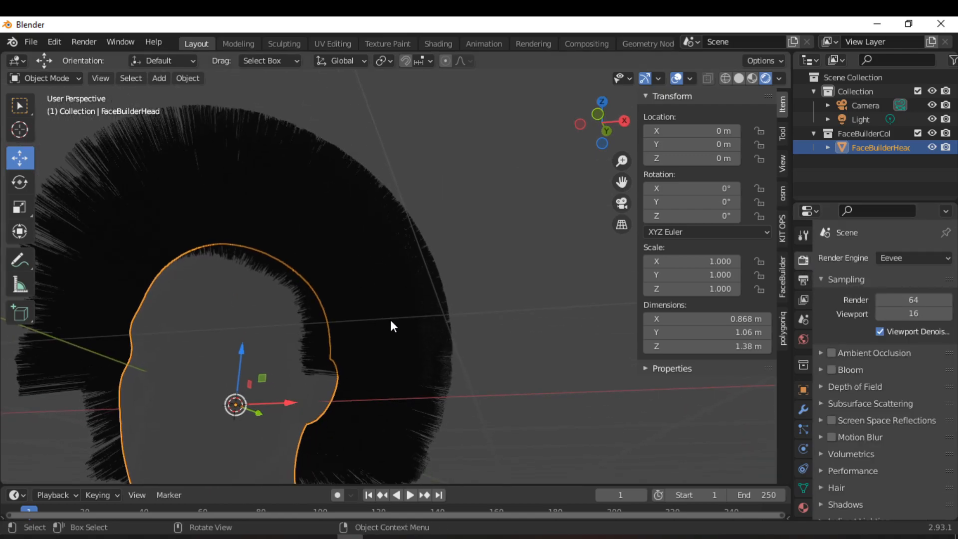
pyautogui.click(832, 353)
pyautogui.scroll(-2, 856, 380)
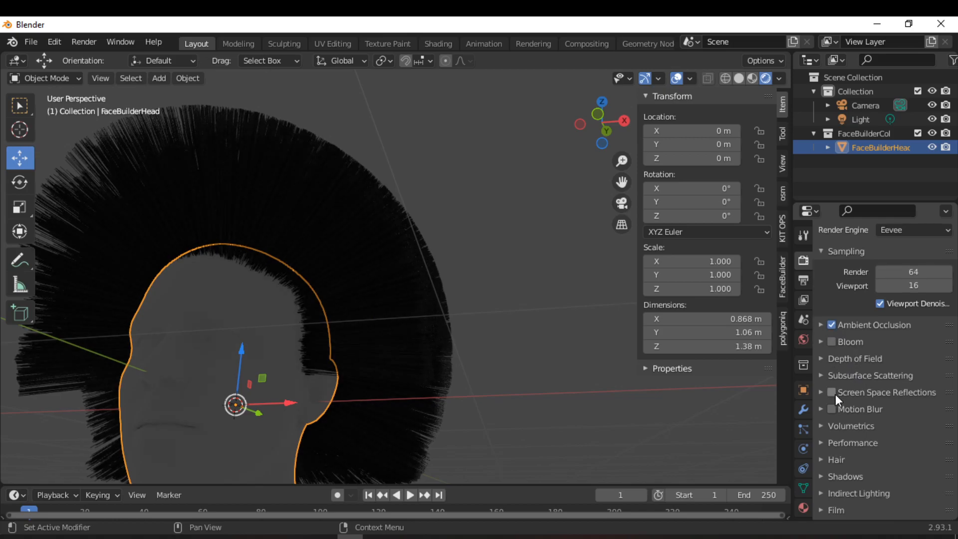
# Enable Screen Space Reflections and set the Eevee hair shape type to Strip
pyautogui.scroll(-3, 870, 408)
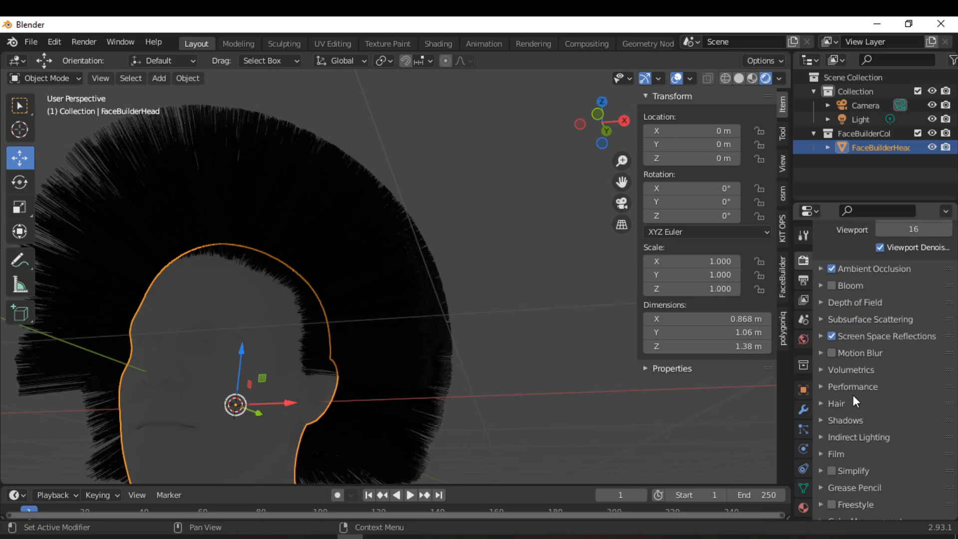
pyautogui.click(826, 397)
pyautogui.click(924, 418)
pyautogui.moveTo(376, 345); pyautogui.dragTo(407, 390, button='middle')
pyautogui.scroll(-4, 449, 364)
pyautogui.scroll(4, 398, 363)
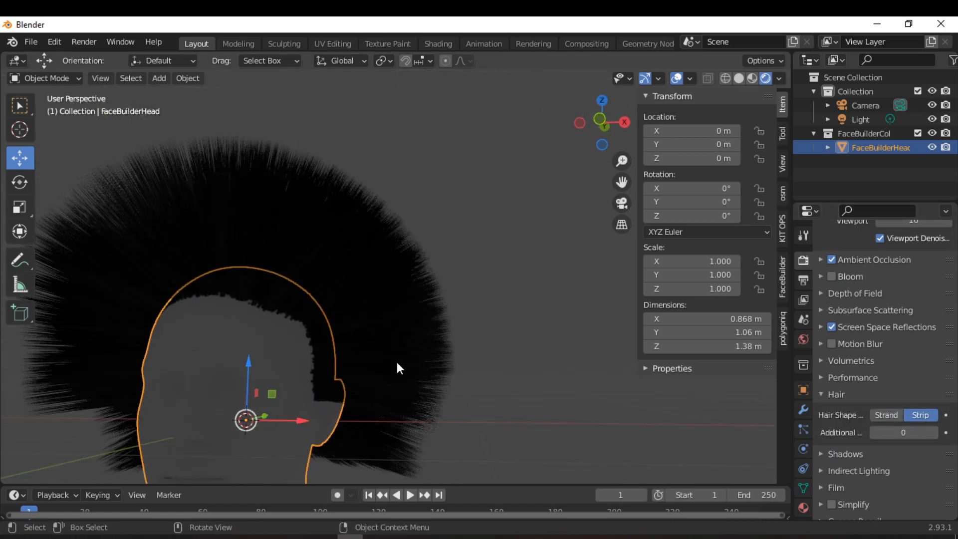
# Move the light in front of and above the face, to about X -0.66 m, Y -2.12 m, Z 3.69 m
pyautogui.scroll(-3, 396, 361)
pyautogui.moveTo(385, 340); pyautogui.dragTo(570, 163, button='middle')
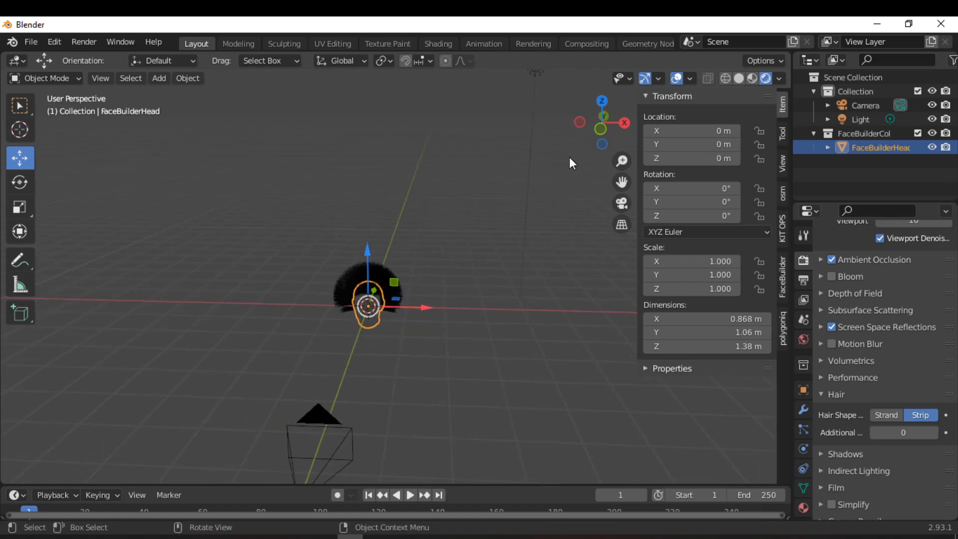
pyautogui.click(536, 85)
pyautogui.moveTo(537, 85); pyautogui.dragTo(530, 215, button='middle')
pyautogui.moveTo(530, 215); pyautogui.dragTo(385, 297)
pyautogui.moveTo(316, 250); pyautogui.dragTo(293, 194)
pyautogui.press('z')
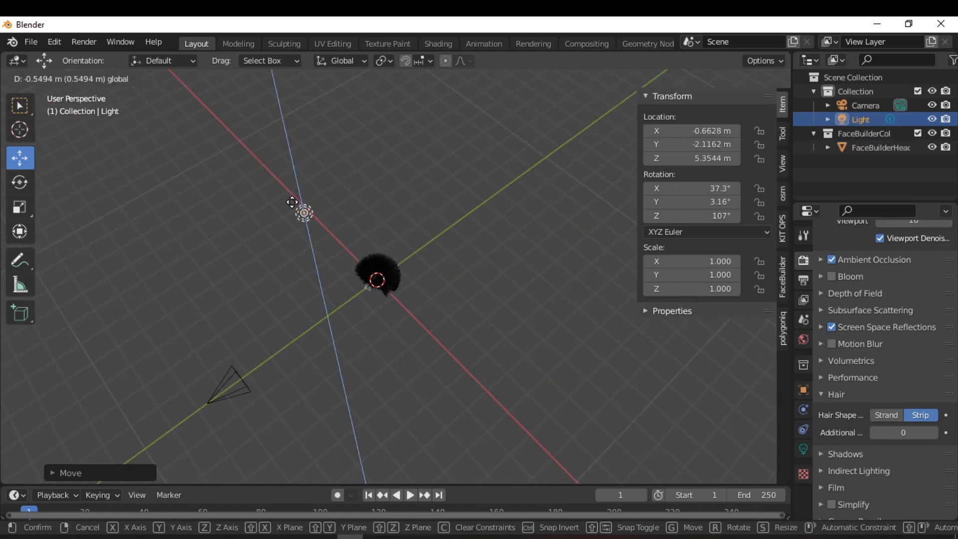
pyautogui.click(295, 218)
# Select the head and reduce the root diameter in its particle Hair Shape settings to about 0.09 m
pyautogui.scroll(12, 417, 286)
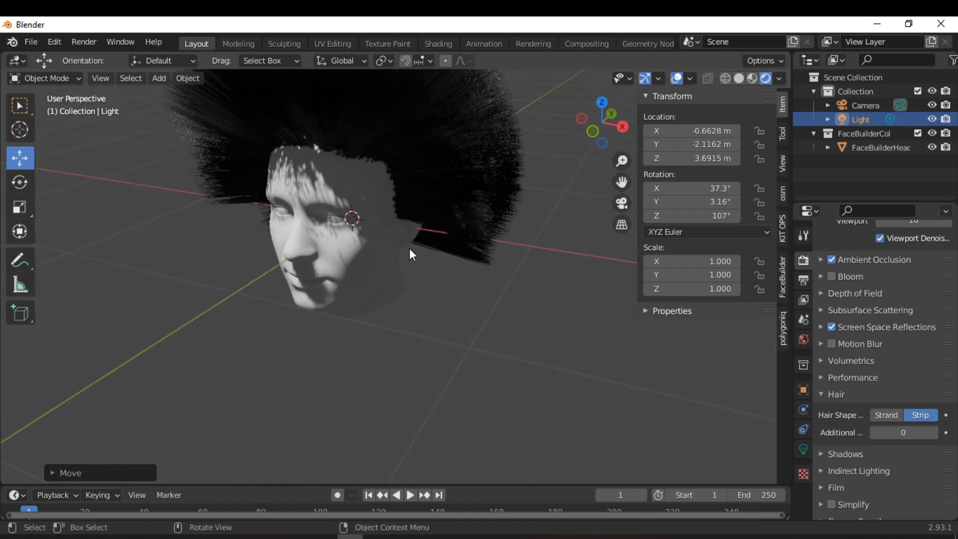
pyautogui.keyDown('shift'); pyautogui.moveTo(464, 289); pyautogui.dragTo(470, 330, button='middle'); pyautogui.keyUp('shift')
pyautogui.scroll(1, 441, 283)
pyautogui.moveTo(425, 285); pyautogui.dragTo(387, 331, button='middle')
pyautogui.click(387, 331)
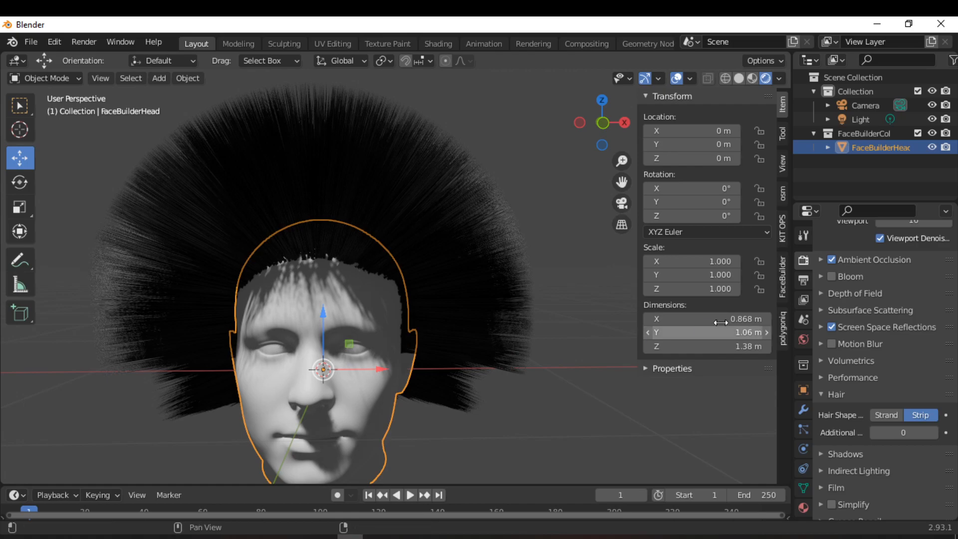
pyautogui.click(803, 428)
pyautogui.scroll(-6, 840, 409)
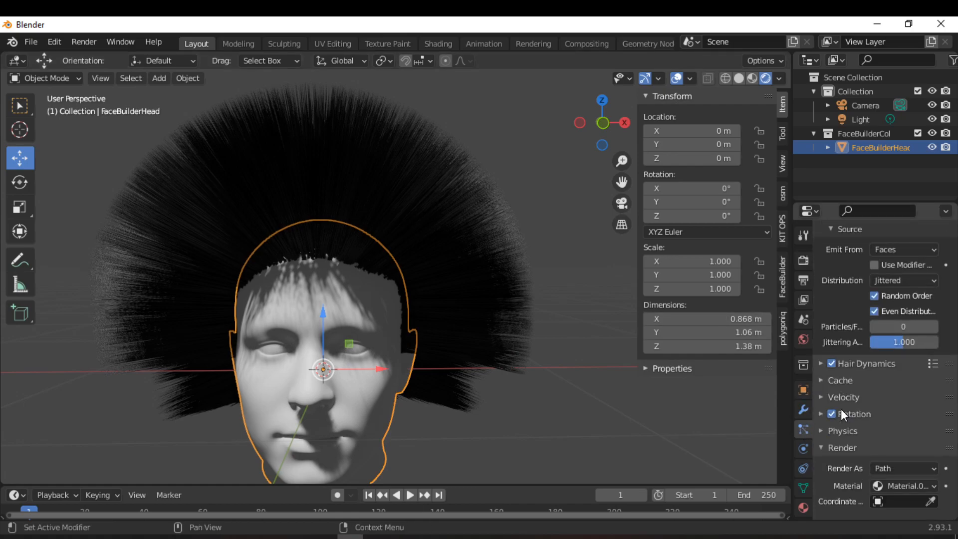
pyautogui.scroll(-5, 847, 415)
pyautogui.click(825, 338)
pyautogui.scroll(-4, 843, 375)
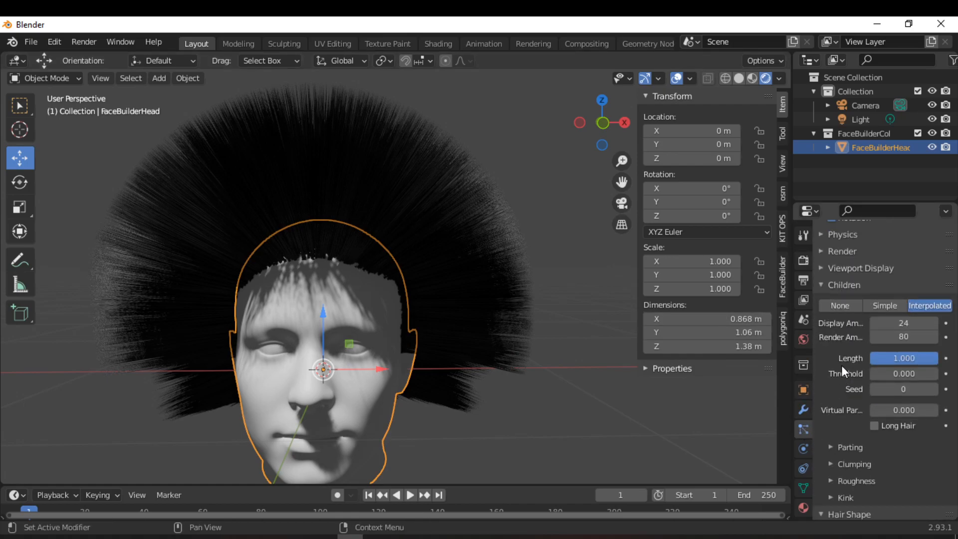
pyautogui.scroll(-6, 844, 380)
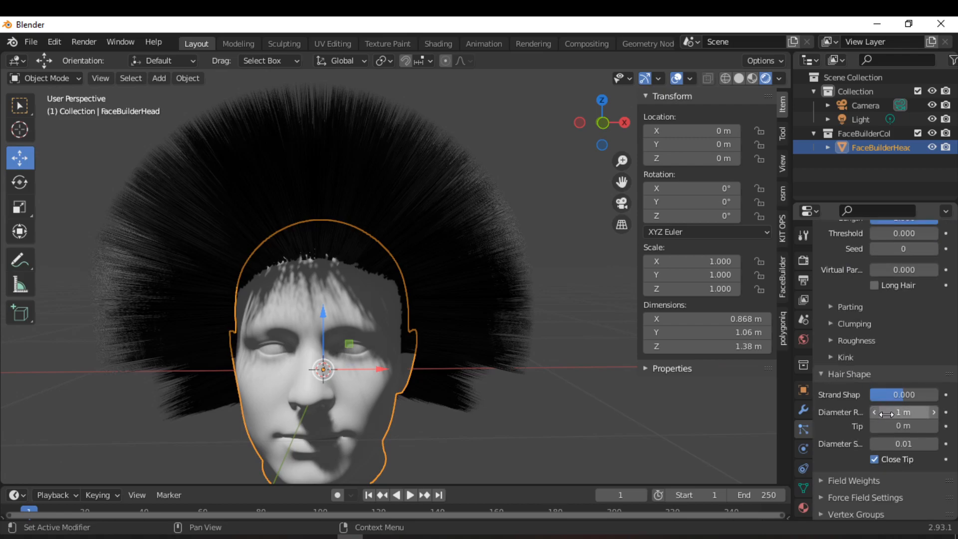
pyautogui.moveTo(903, 412); pyautogui.dragTo(823, 411)
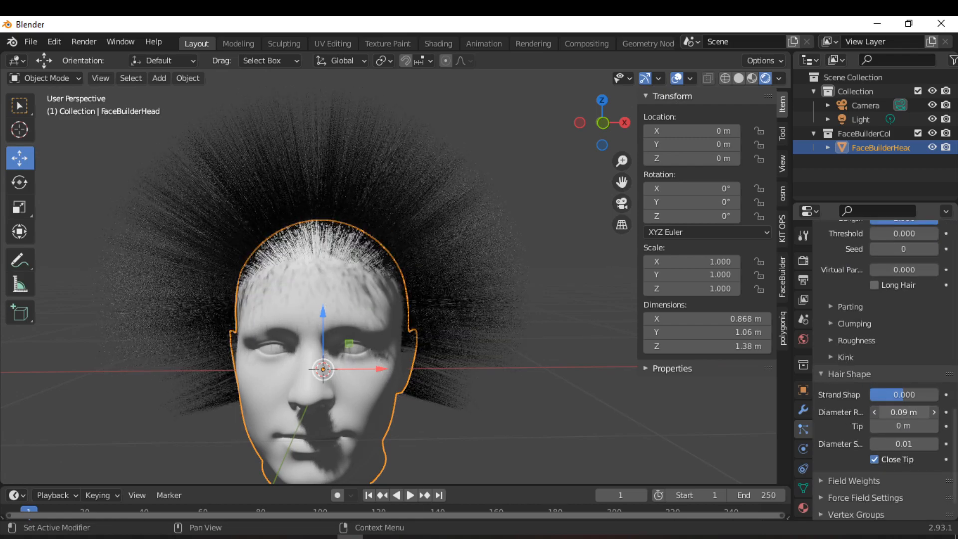
pyautogui.moveTo(904, 411); pyautogui.dragTo(910, 411)
# Examine the thinned hair from the side and front, and review the particle system's emission settings
pyautogui.scroll(2, 533, 310)
pyautogui.moveTo(533, 310); pyautogui.dragTo(345, 321, button='middle')
pyautogui.scroll(-3, 402, 303)
pyautogui.scroll(10, 847, 349)
pyautogui.scroll(8, 848, 350)
pyautogui.scroll(4, 391, 272)
pyautogui.moveTo(392, 271); pyautogui.dragTo(395, 307, button='middle')
pyautogui.scroll(4, 334, 293)
pyautogui.scroll(-2, 348, 269)
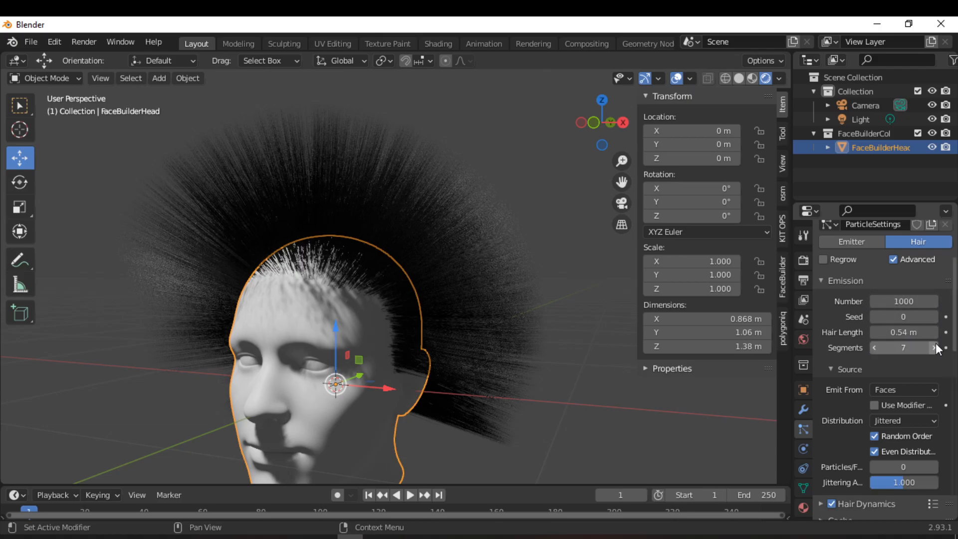
pyautogui.scroll(3, 362, 286)
pyautogui.scroll(-3, 372, 293)
pyautogui.moveTo(380, 300); pyautogui.dragTo(433, 309, button='middle')
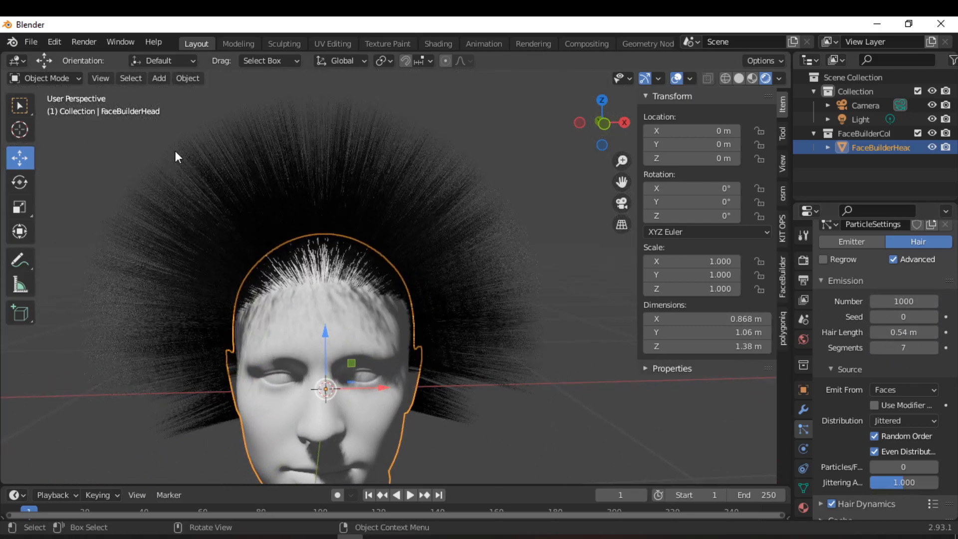
# Switch the head to Particle Edit mode and set the Comb brush to a 72 px radius and 0.509 strength
pyautogui.click(59, 78)
pyautogui.click(37, 79)
pyautogui.click(58, 187)
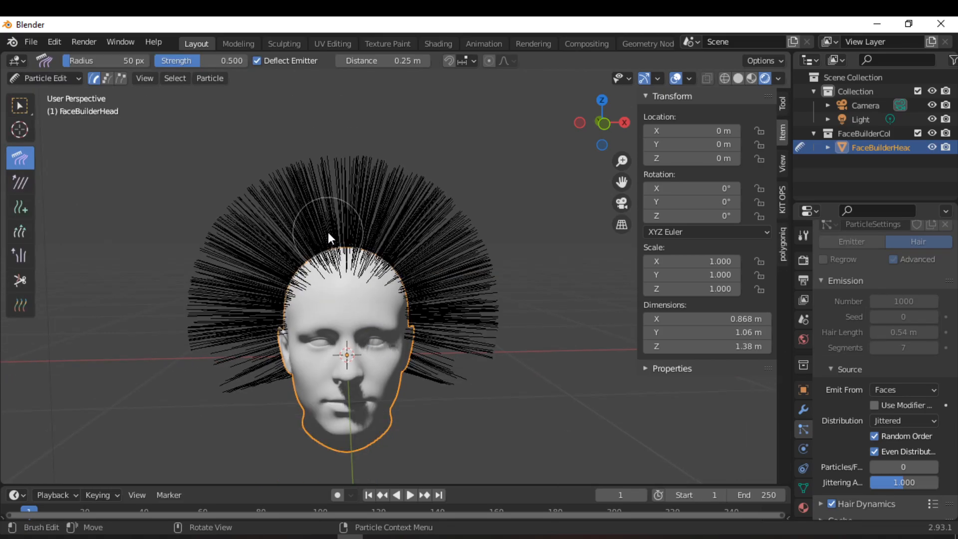
pyautogui.press('f')
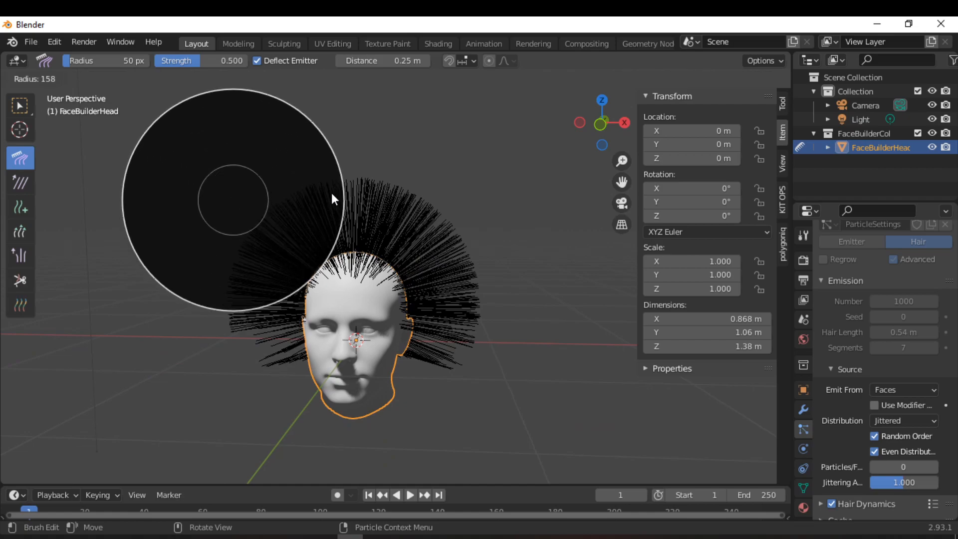
pyautogui.click(249, 188)
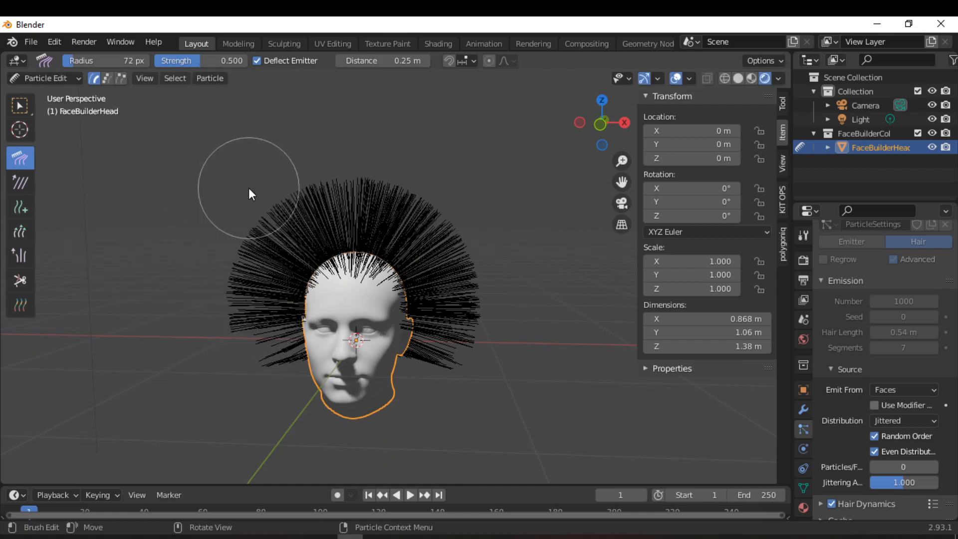
pyautogui.hotkey('shift', 'f')
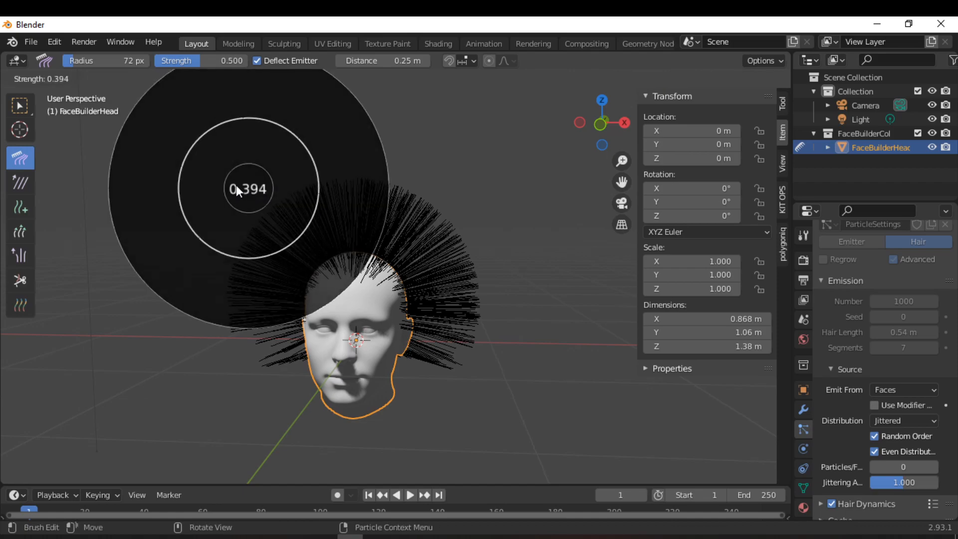
pyautogui.click(248, 190)
# Enable the display of child hairs in the viewport options of Particle Edit mode
pyautogui.scroll(4, 310, 199)
pyautogui.scroll(-4, 322, 212)
pyautogui.moveTo(324, 219); pyautogui.dragTo(288, 228, button='middle')
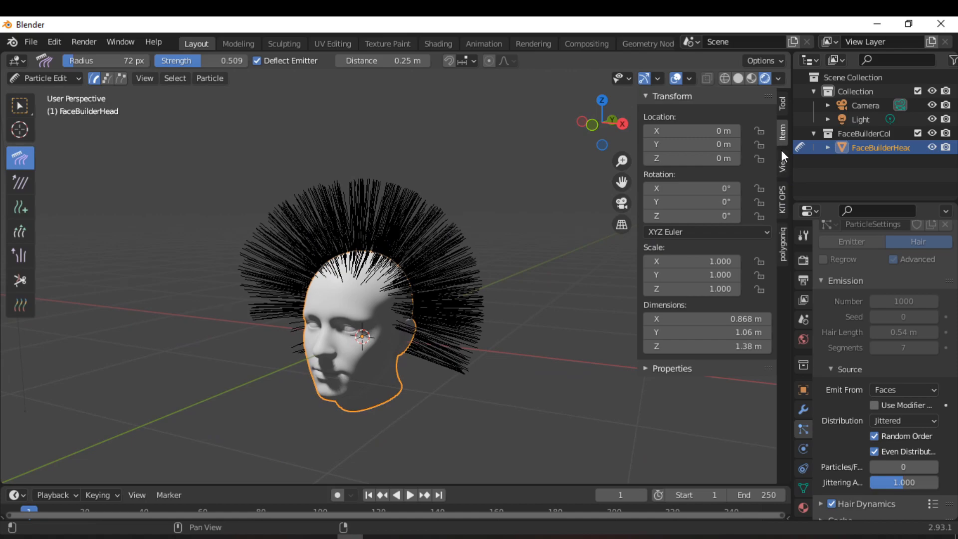
pyautogui.click(783, 111)
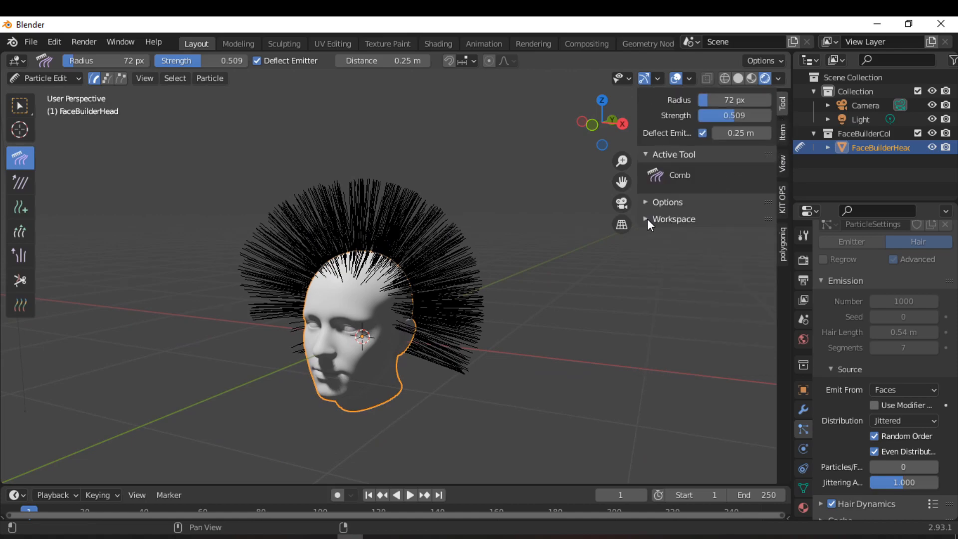
pyautogui.click(646, 202)
pyautogui.click(701, 347)
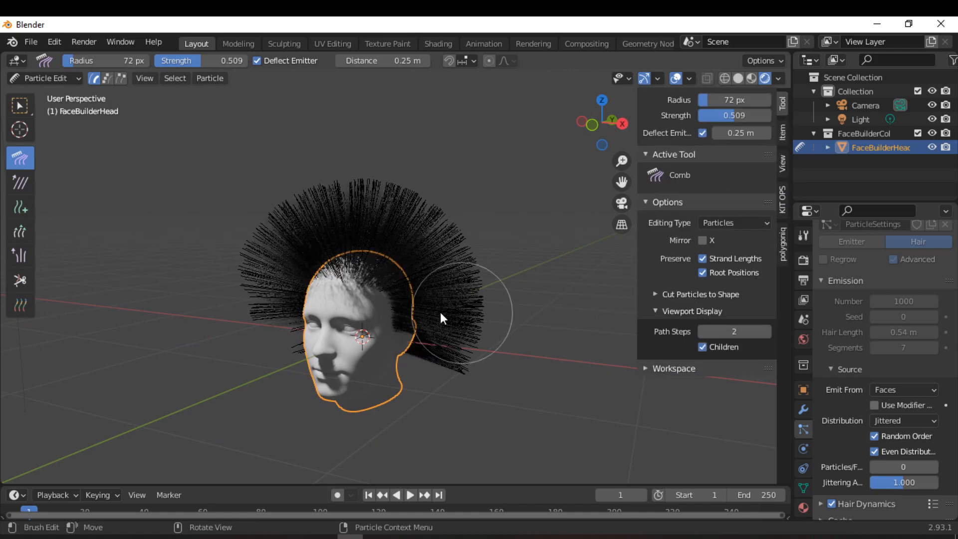
# Enlarge the Comb brush radius to 103 px
pyautogui.scroll(5, 389, 304)
pyautogui.moveTo(387, 268)
pyautogui.mouseDown(button='middle')
pyautogui.moveTo(349, 264)
pyautogui.moveTo(393, 258)
pyautogui.moveTo(385, 235)
pyautogui.moveTo(310, 223)
pyautogui.moveTo(302, 290)
pyautogui.moveTo(359, 274)
pyautogui.moveTo(336, 307)
pyautogui.moveTo(295, 298)
pyautogui.moveTo(281, 331)
pyautogui.moveTo(352, 301)
pyautogui.moveTo(355, 286)
pyautogui.mouseUp(button='middle')
pyautogui.scroll(-3, 349, 263)
pyautogui.scroll(3, 395, 254)
pyautogui.scroll(-2, 301, 291)
pyautogui.scroll(-3, 336, 307)
pyautogui.press('f')
pyautogui.click(315, 285)
# Comb the hair at the back and sides of the head down toward the neck
pyautogui.scroll(3, 351, 301)
pyautogui.moveTo(351, 282)
pyautogui.mouseDown()
pyautogui.moveTo(214, 282)
pyautogui.moveTo(182, 319)
pyautogui.mouseUp()
pyautogui.moveTo(182, 320)
pyautogui.mouseDown(button='middle')
pyautogui.moveTo(368, 332)
pyautogui.moveTo(338, 310)
pyautogui.moveTo(459, 293)
pyautogui.mouseUp(button='middle')
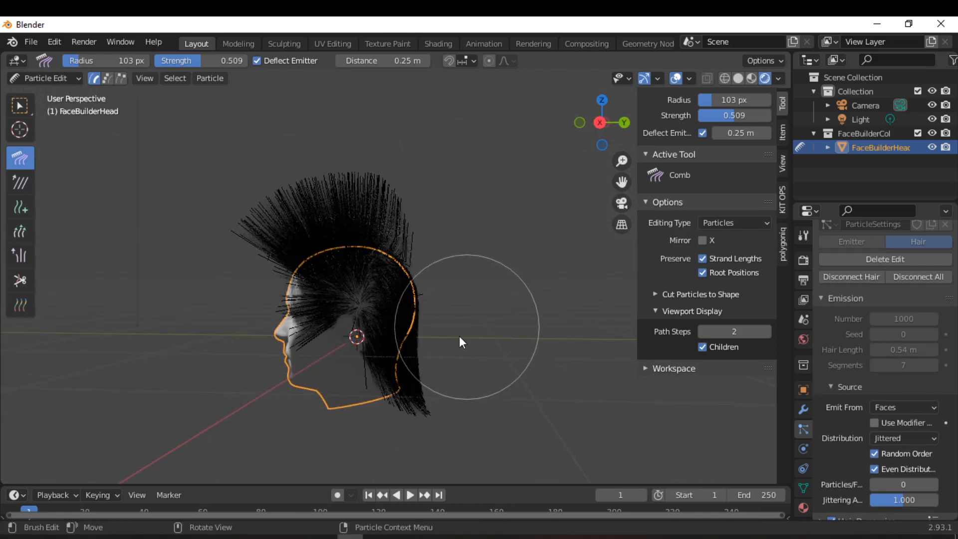
pyautogui.moveTo(437, 398)
pyautogui.mouseDown(button='middle')
pyautogui.moveTo(402, 323)
pyautogui.moveTo(497, 278)
pyautogui.mouseUp(button='middle')
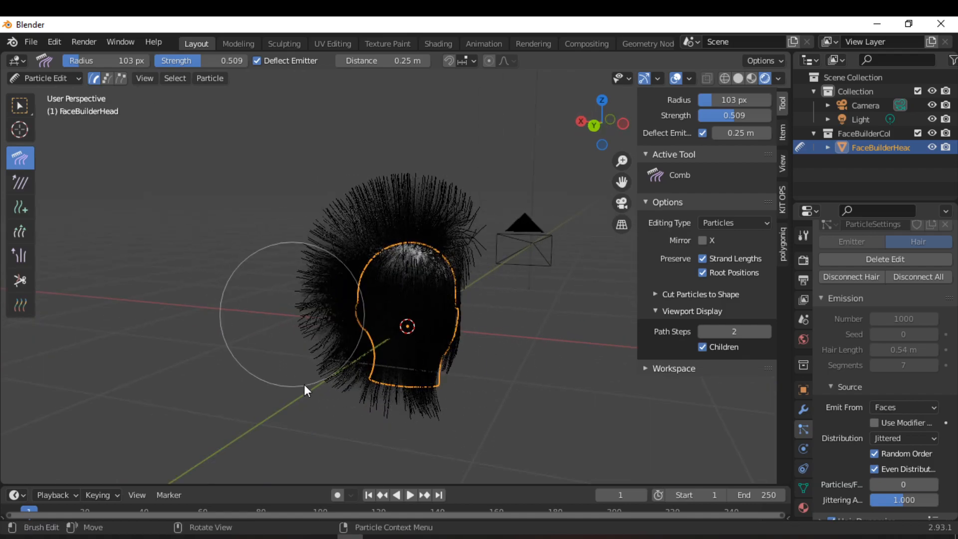
pyautogui.moveTo(360, 331)
pyautogui.mouseDown(button='middle')
pyautogui.moveTo(395, 325)
pyautogui.moveTo(338, 310)
pyautogui.moveTo(314, 272)
pyautogui.moveTo(236, 213)
pyautogui.mouseUp(button='middle')
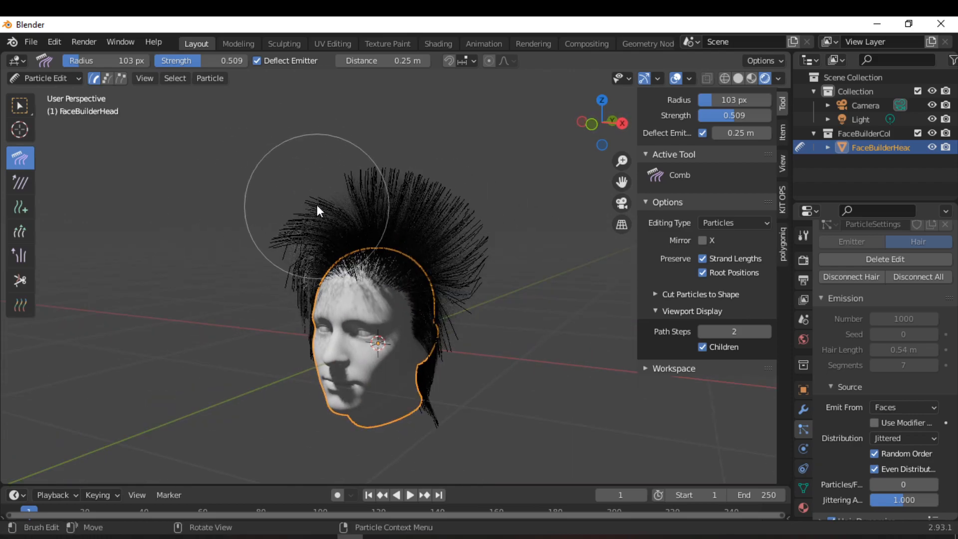
# Comb the front hair forward and down over one side of the forehead
pyautogui.moveTo(271, 396)
pyautogui.mouseDown(button='middle')
pyautogui.moveTo(294, 334)
pyautogui.moveTo(265, 320)
pyautogui.moveTo(298, 307)
pyautogui.mouseUp(button='middle')
pyautogui.scroll(4, 297, 306)
pyautogui.moveTo(190, 320)
pyautogui.mouseDown()
pyautogui.moveTo(196, 331)
pyautogui.moveTo(171, 349)
pyautogui.mouseUp()
pyautogui.moveTo(171, 349)
pyautogui.mouseDown(button='middle')
pyautogui.moveTo(317, 335)
pyautogui.moveTo(302, 339)
pyautogui.moveTo(393, 448)
pyautogui.moveTo(369, 377)
pyautogui.mouseUp(button='middle')
pyautogui.keyDown('shift'); pyautogui.moveTo(369, 377); pyautogui.dragTo(366, 367, button='middle'); pyautogui.keyUp('shift')
pyautogui.scroll(-3, 366, 366)
pyautogui.moveTo(306, 403); pyautogui.dragTo(399, 430, button='middle')
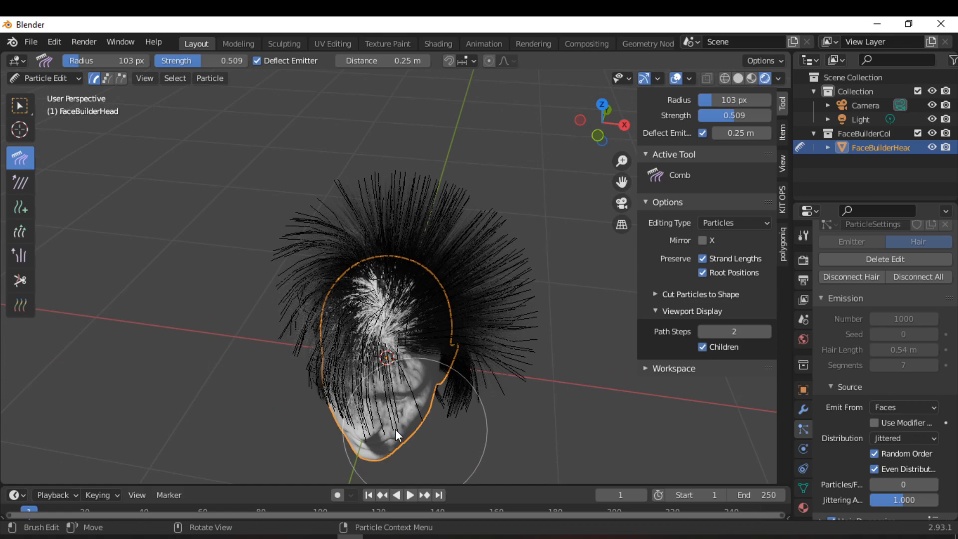
# Reduce the Comb brush radius to 62 px and comb the strands hanging over the face aside
pyautogui.press('f')
pyautogui.click(394, 397)
pyautogui.moveTo(387, 424); pyautogui.dragTo(403, 405)
pyautogui.moveTo(388, 399)
pyautogui.mouseDown(button='middle')
pyautogui.moveTo(330, 144)
pyautogui.moveTo(316, 210)
pyautogui.mouseUp(button='middle')
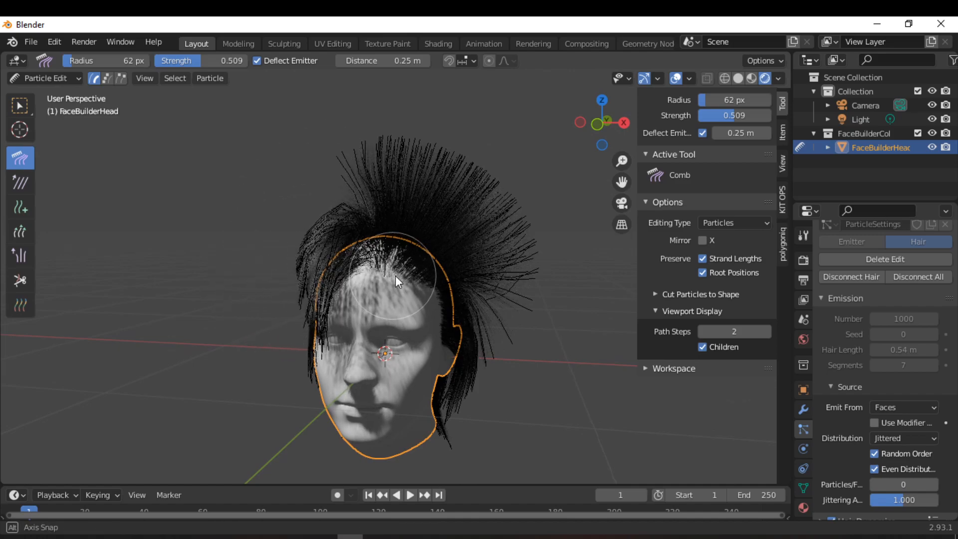
pyautogui.moveTo(393, 276); pyautogui.dragTo(404, 277, button='middle')
# Comb the upright hair on top of the head over and down toward the opposite side
pyautogui.moveTo(359, 143); pyautogui.dragTo(480, 178)
pyautogui.moveTo(367, 172); pyautogui.dragTo(435, 190)
pyautogui.moveTo(416, 177)
pyautogui.mouseDown(button='middle')
pyautogui.moveTo(513, 249)
pyautogui.moveTo(556, 259)
pyautogui.mouseUp(button='middle')
pyautogui.moveTo(471, 193); pyautogui.dragTo(517, 233)
pyautogui.moveTo(472, 271); pyautogui.dragTo(583, 301, button='middle')
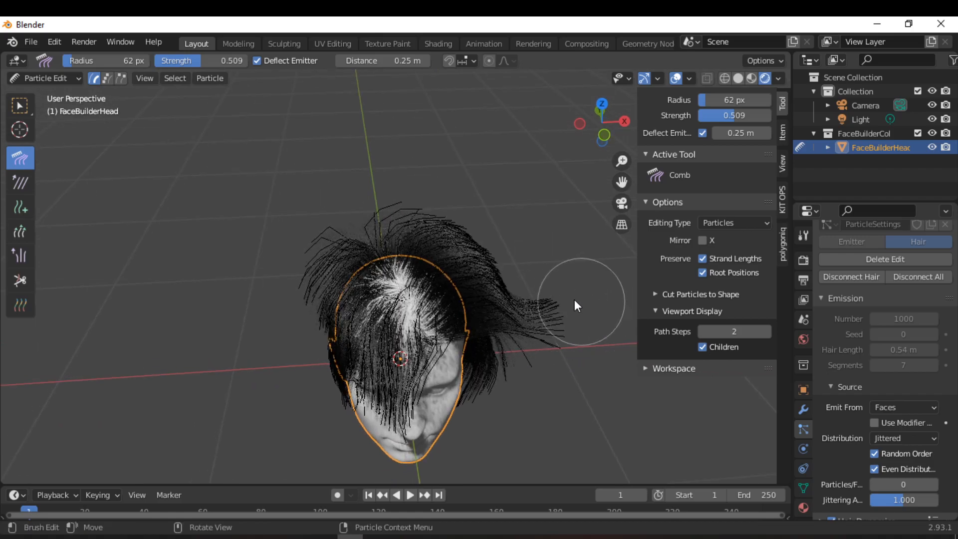
pyautogui.moveTo(529, 400)
pyautogui.mouseDown(button='middle')
pyautogui.moveTo(471, 325)
pyautogui.moveTo(505, 409)
pyautogui.moveTo(564, 379)
pyautogui.moveTo(555, 334)
pyautogui.mouseUp(button='middle')
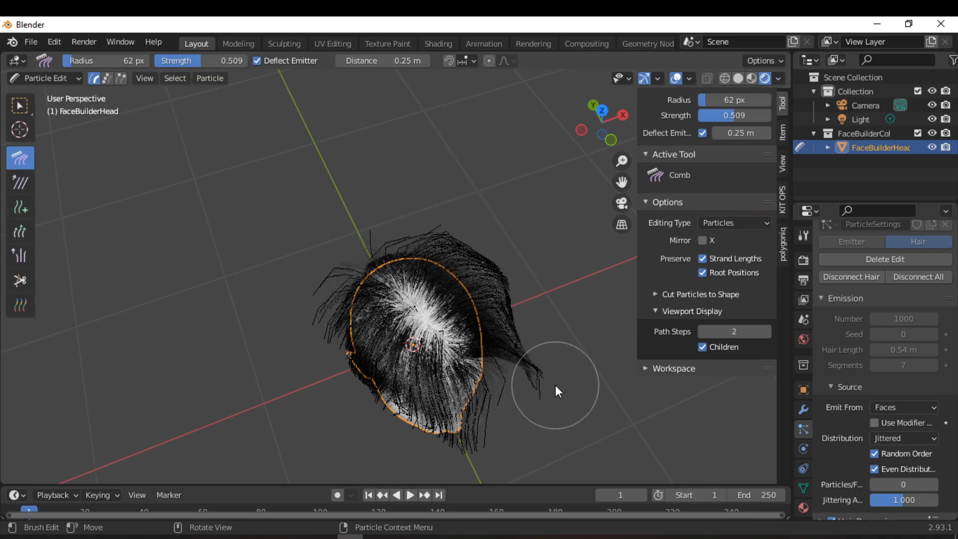
# Set the Comb brush radius to 72 px and smooth the hair down along both sides of the face
pyautogui.moveTo(552, 379)
pyautogui.mouseDown(button='middle')
pyautogui.moveTo(541, 384)
pyautogui.moveTo(450, 290)
pyautogui.moveTo(615, 301)
pyautogui.moveTo(445, 327)
pyautogui.moveTo(567, 288)
pyautogui.moveTo(495, 325)
pyautogui.moveTo(259, 292)
pyautogui.moveTo(366, 309)
pyautogui.moveTo(330, 274)
pyautogui.mouseUp(button='middle')
pyautogui.moveTo(316, 288)
pyautogui.mouseDown()
pyautogui.moveTo(261, 348)
pyautogui.moveTo(212, 334)
pyautogui.moveTo(314, 384)
pyautogui.moveTo(321, 304)
pyautogui.mouseUp()
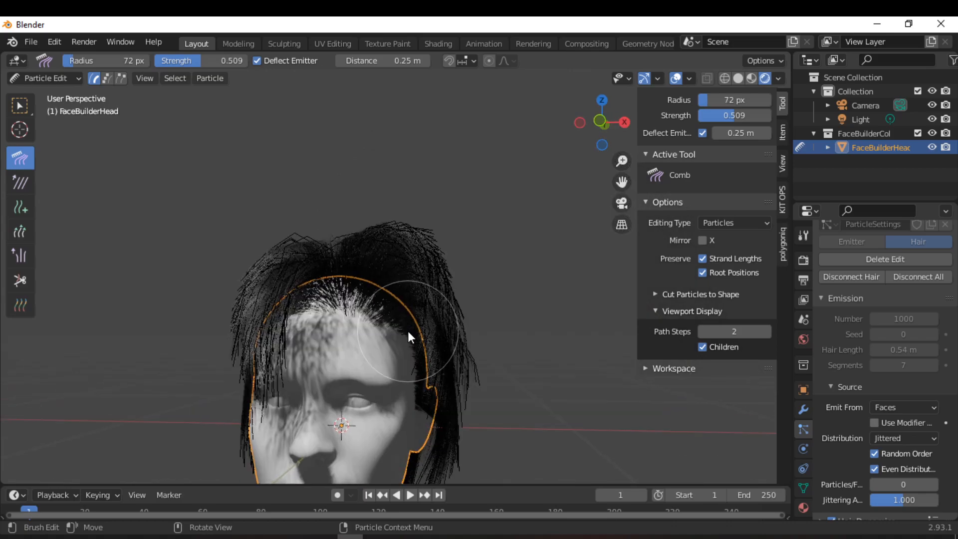
pyautogui.scroll(1, 408, 331)
pyautogui.moveTo(408, 331); pyautogui.dragTo(344, 325, button='middle')
pyautogui.scroll(-2, 390, 326)
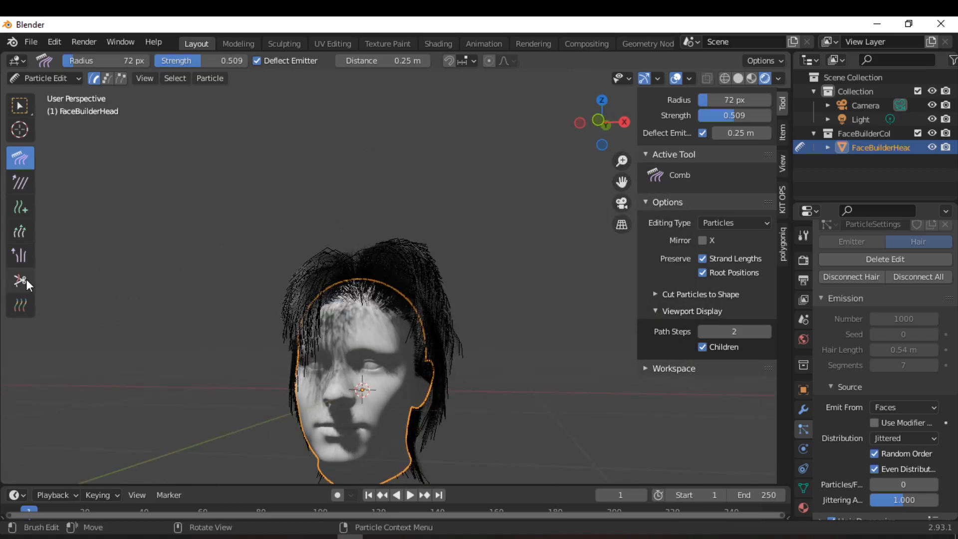
# Trim the long hair ends around the sides and neck with the Cut tool
pyautogui.click(20, 280)
pyautogui.scroll(2, 458, 331)
pyautogui.moveTo(459, 331); pyautogui.dragTo(386, 364, button='middle')
pyautogui.moveTo(385, 360)
pyautogui.mouseDown()
pyautogui.moveTo(326, 369)
pyautogui.moveTo(310, 343)
pyautogui.moveTo(283, 342)
pyautogui.moveTo(270, 328)
pyautogui.mouseUp()
pyautogui.moveTo(269, 327)
pyautogui.mouseDown(button='middle')
pyautogui.moveTo(403, 433)
pyautogui.moveTo(464, 417)
pyautogui.moveTo(447, 389)
pyautogui.moveTo(456, 348)
pyautogui.moveTo(401, 339)
pyautogui.moveTo(474, 389)
pyautogui.moveTo(406, 364)
pyautogui.mouseUp(button='middle')
pyautogui.moveTo(450, 392); pyautogui.dragTo(254, 305, button='middle')
# Comb the stray strands on top of the head up and outward to shape the crown
pyautogui.click(19, 158)
pyautogui.moveTo(536, 397)
pyautogui.mouseDown(button='middle')
pyautogui.moveTo(417, 372)
pyautogui.moveTo(247, 372)
pyautogui.moveTo(318, 364)
pyautogui.moveTo(350, 250)
pyautogui.mouseUp(button='middle')
pyautogui.moveTo(348, 305); pyautogui.dragTo(437, 150, button='middle')
pyautogui.moveTo(434, 146); pyautogui.dragTo(435, 115)
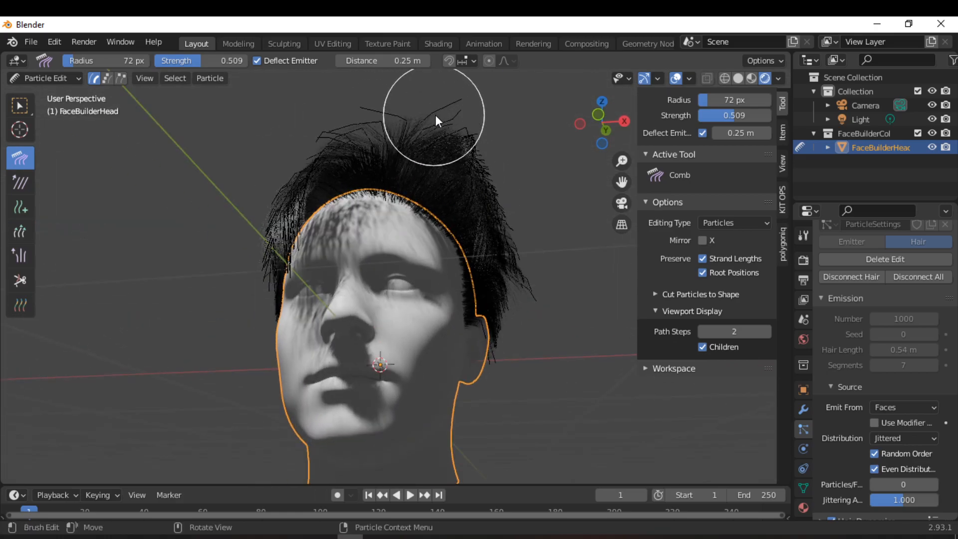
pyautogui.moveTo(424, 180)
pyautogui.mouseDown()
pyautogui.moveTo(429, 134)
pyautogui.moveTo(489, 136)
pyautogui.mouseUp()
pyautogui.moveTo(508, 255); pyautogui.dragTo(499, 300, button='middle')
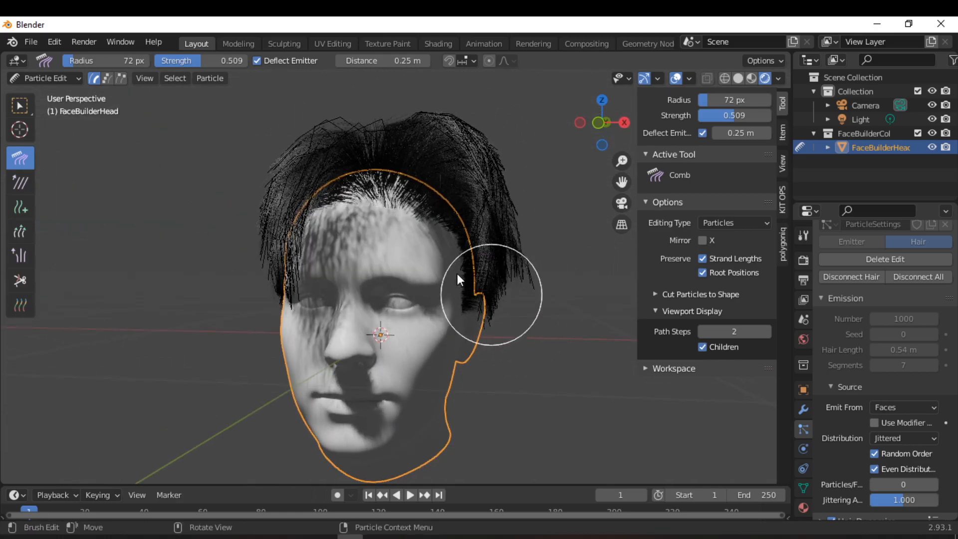
# Return to Object Mode and examine the hairstyle from the side
pyautogui.click(45, 75)
pyautogui.click(53, 97)
pyautogui.scroll(-3, 388, 254)
pyautogui.moveTo(389, 256); pyautogui.dragTo(165, 186, button='middle')
pyautogui.scroll(3, 407, 277)
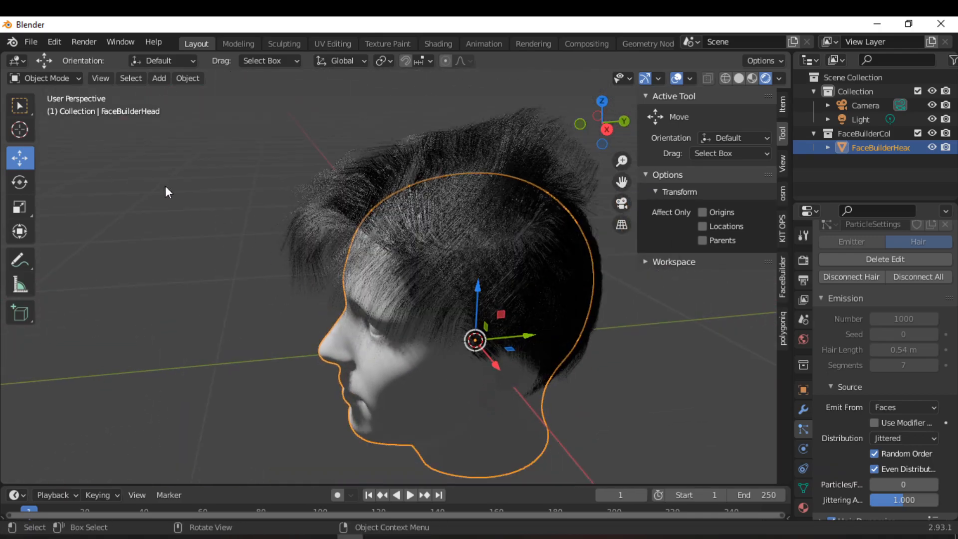
# Reopen Particle Edit mode and comb the raised hair at the back of the crown down against the head
pyautogui.click(46, 78)
pyautogui.click(52, 183)
pyautogui.keyDown('shift'); pyautogui.moveTo(480, 236); pyautogui.dragTo(404, 273, button='middle'); pyautogui.keyUp('shift')
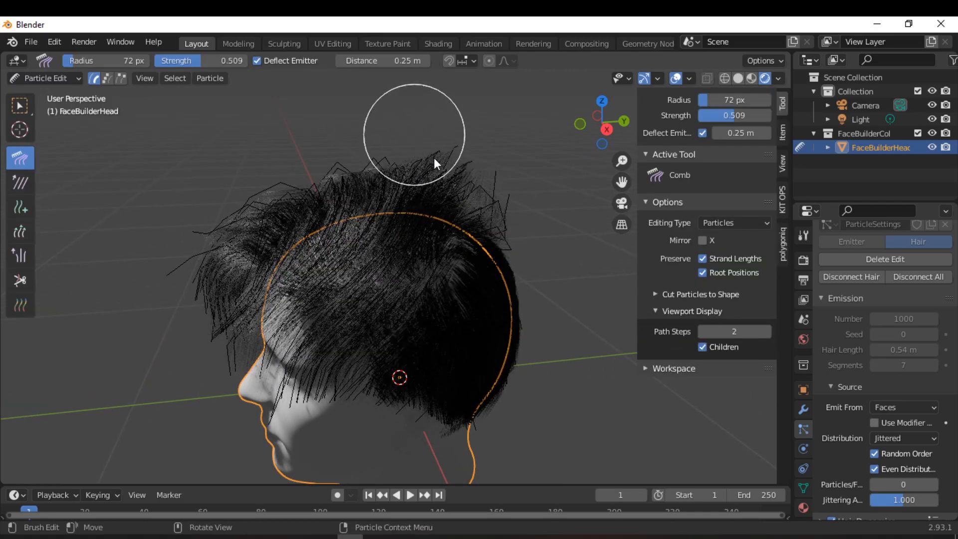
pyautogui.moveTo(505, 187); pyautogui.dragTo(533, 248)
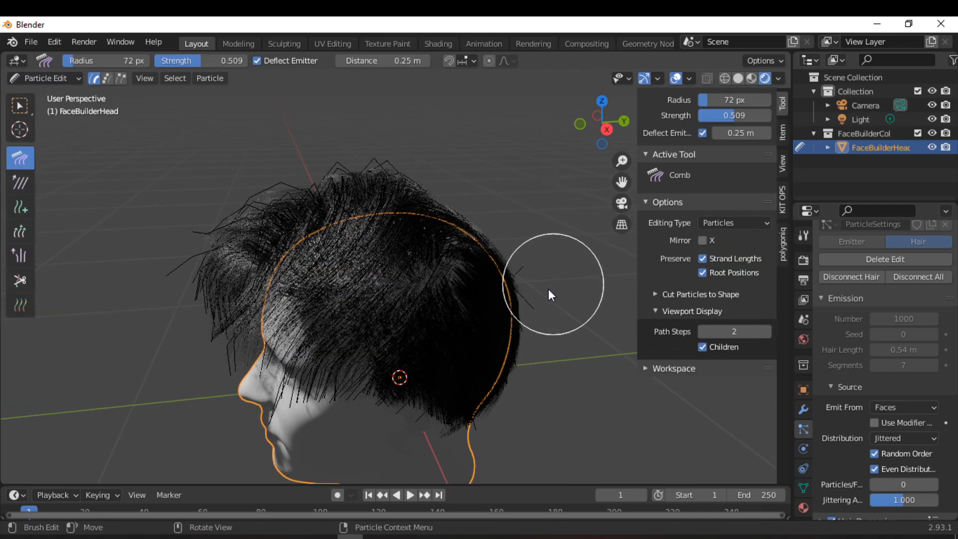
pyautogui.moveTo(463, 225); pyautogui.dragTo(466, 162, button='middle')
pyautogui.moveTo(546, 400); pyautogui.dragTo(543, 322, button='middle')
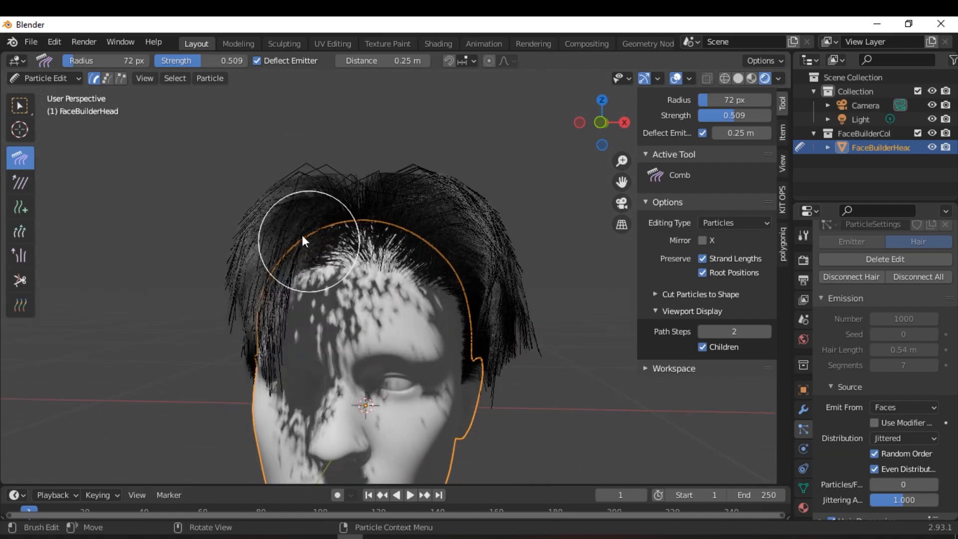
# Check the hairstyle from the front in Object Mode and return to Particle Edit mode
pyautogui.click(46, 78)
pyautogui.click(48, 95)
pyautogui.scroll(-4, 333, 301)
pyautogui.scroll(2, 344, 303)
pyautogui.moveTo(379, 303); pyautogui.dragTo(409, 302, button='middle')
pyautogui.click(46, 78)
pyautogui.click(47, 180)
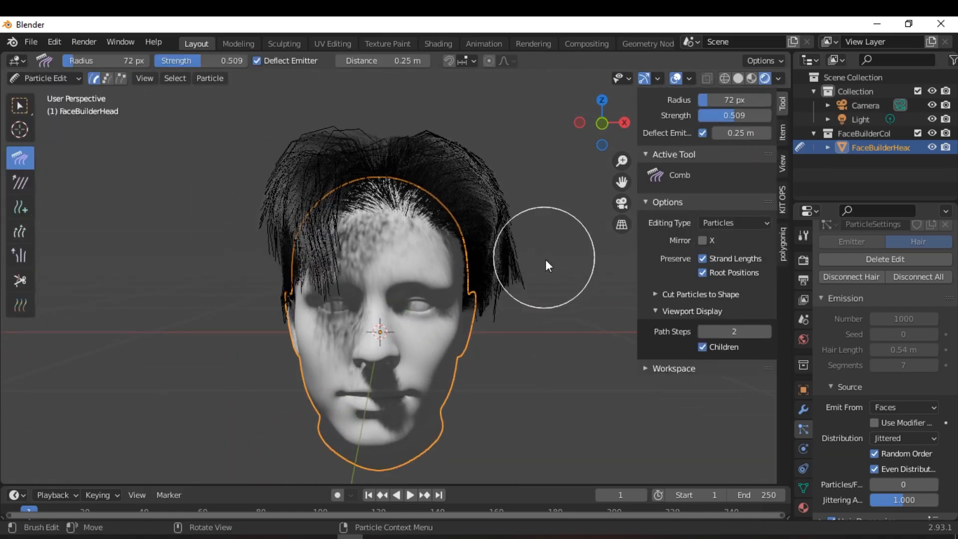
# Comb the hair on the crown and along the side closer to the head, and return to Object Mode
pyautogui.moveTo(533, 227); pyautogui.dragTo(539, 344, button='middle')
pyautogui.moveTo(493, 291)
pyautogui.mouseDown(button='middle')
pyautogui.moveTo(528, 314)
pyautogui.moveTo(446, 162)
pyautogui.mouseUp(button='middle')
pyautogui.moveTo(400, 138); pyautogui.dragTo(417, 161)
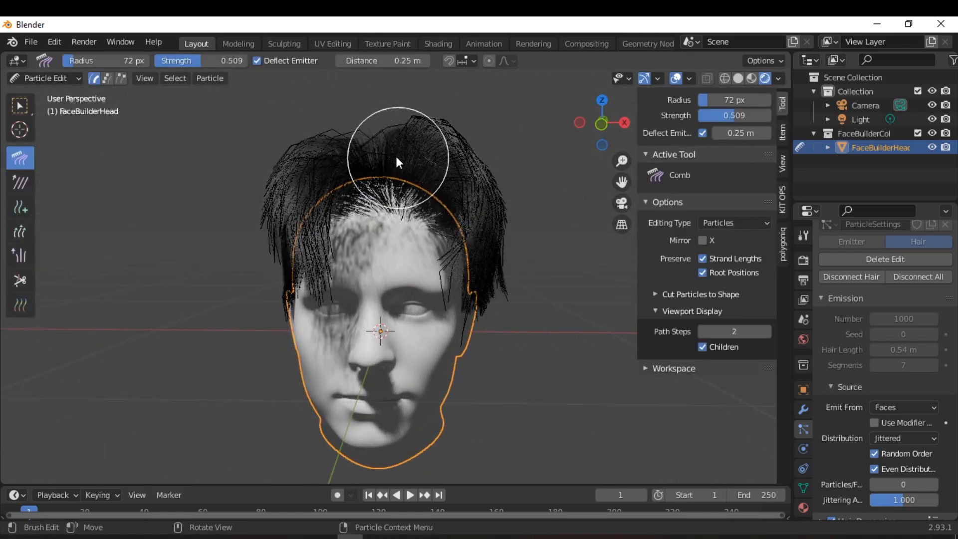
pyautogui.click(46, 78)
pyautogui.click(48, 96)
# Examine the combed hairstyle and the hairline from the front, up close and in the camera view
pyautogui.scroll(-2, 374, 279)
pyautogui.scroll(3, 382, 282)
pyautogui.moveTo(381, 282); pyautogui.dragTo(423, 280, button='middle')
pyautogui.scroll(-3, 382, 287)
pyautogui.scroll(4, 382, 287)
pyautogui.scroll(-4, 505, 280)
pyautogui.scroll(2, 364, 281)
pyautogui.scroll(2, 424, 279)
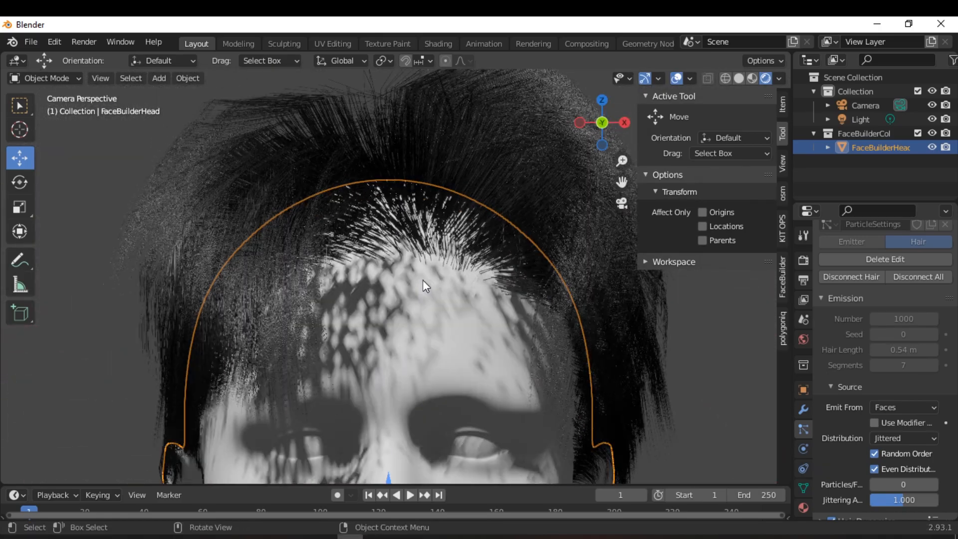
pyautogui.click(50, 79)
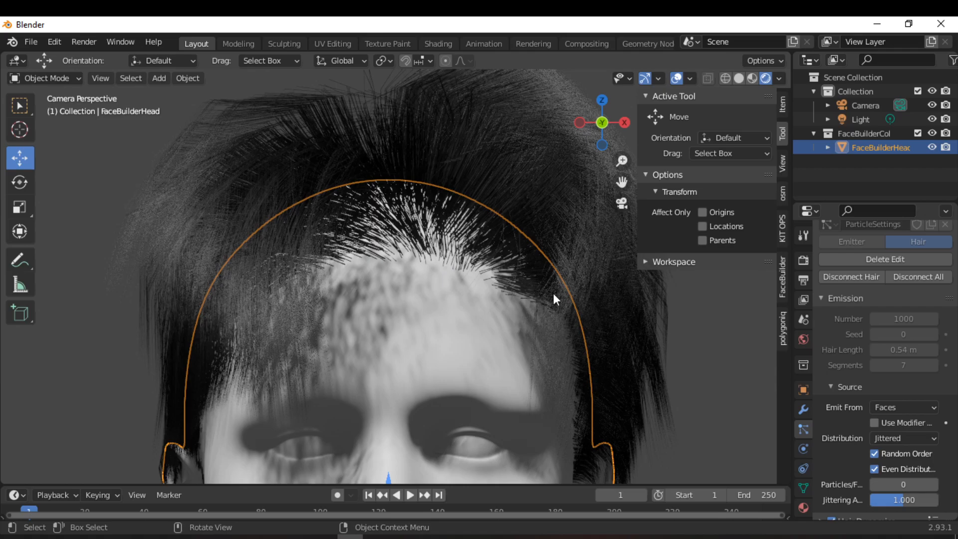
# Preview the hair with the Cycles render engine and switch back to Eevee
pyautogui.click(801, 260)
pyautogui.scroll(3, 824, 309)
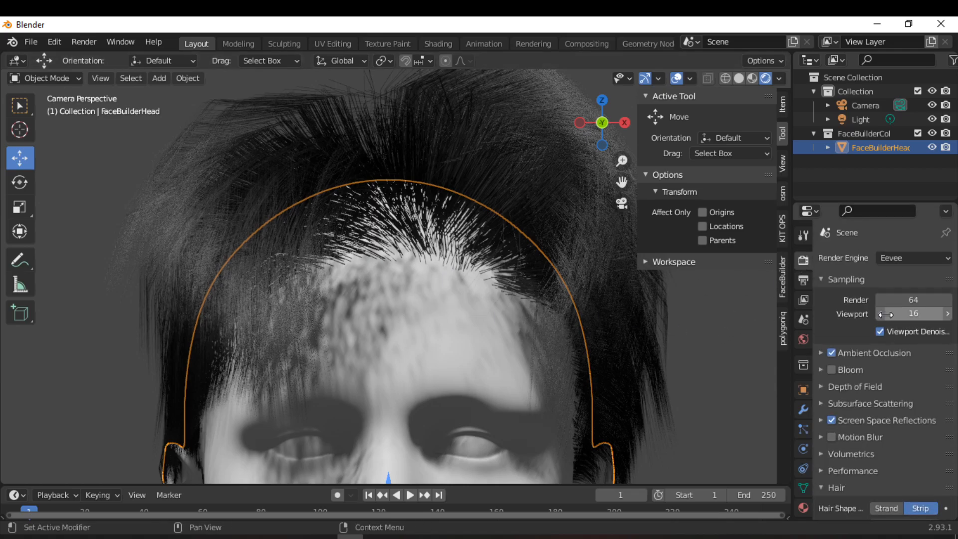
pyautogui.click(911, 258)
pyautogui.click(888, 303)
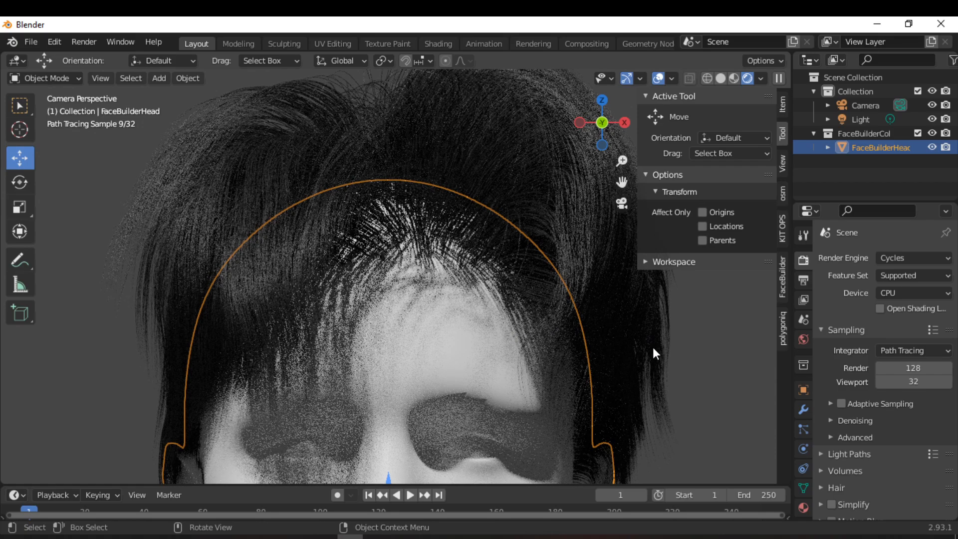
pyautogui.click(906, 256)
pyautogui.click(891, 274)
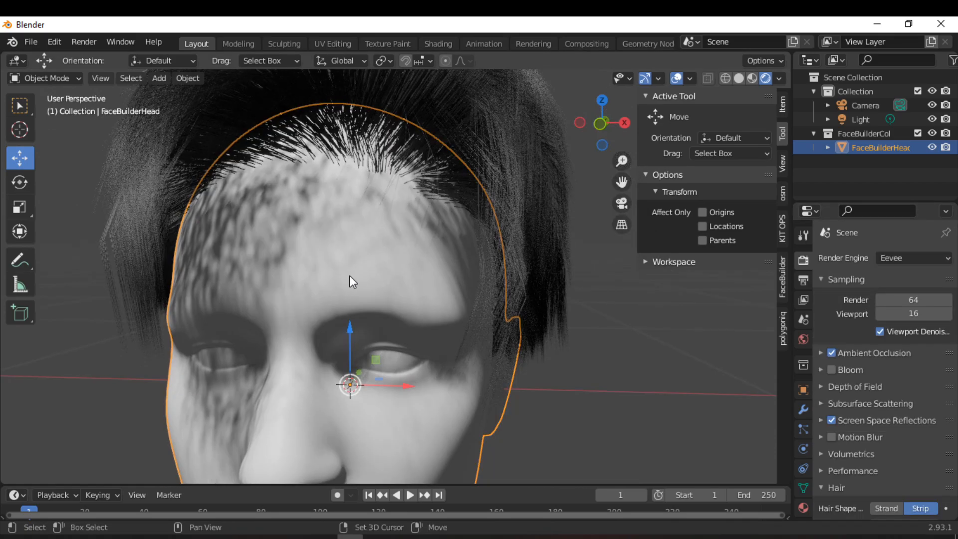
# In the hair particle system's children settings, set Clump to 0.414 and its Shape to -0.242
pyautogui.scroll(-3, 355, 265)
pyautogui.moveTo(362, 253); pyautogui.dragTo(394, 257, button='middle')
pyautogui.click(803, 428)
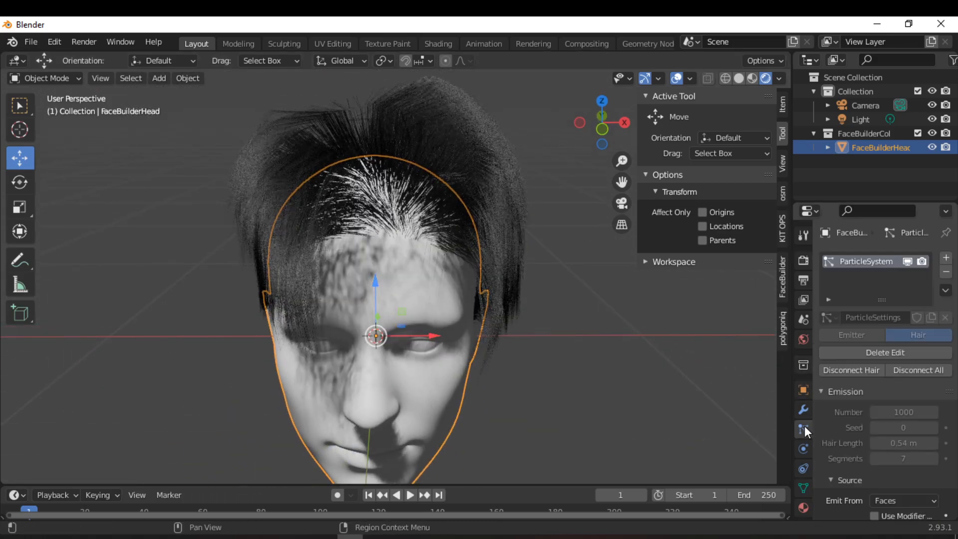
pyautogui.scroll(-12, 866, 398)
pyautogui.scroll(-14, 831, 403)
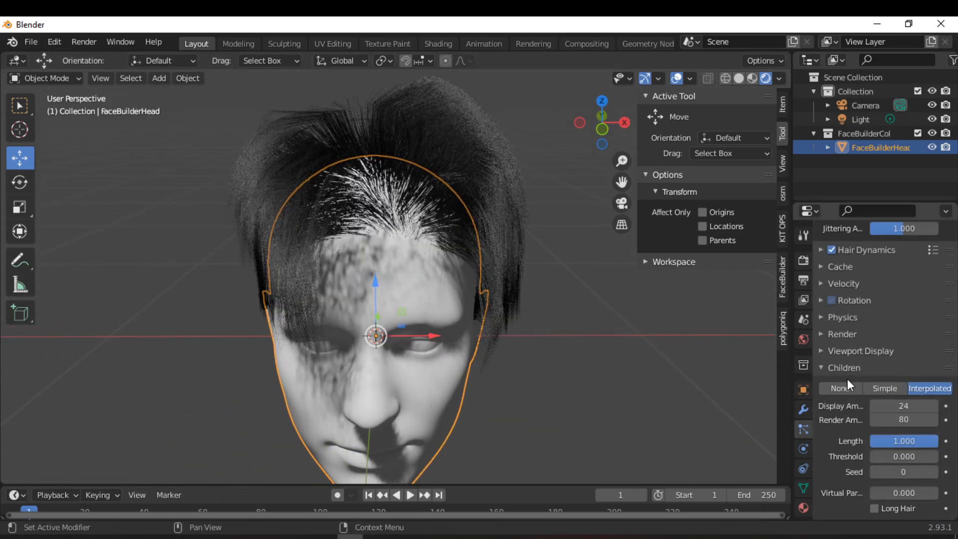
pyautogui.click(843, 390)
pyautogui.moveTo(897, 413); pyautogui.dragTo(938, 415)
pyautogui.click(834, 388)
pyautogui.click(832, 408)
pyautogui.scroll(-1, 870, 427)
pyautogui.moveTo(542, 370); pyautogui.dragTo(516, 318, button='middle')
pyautogui.moveTo(924, 421)
pyautogui.mouseDown()
pyautogui.moveTo(898, 418)
pyautogui.moveTo(942, 432)
pyautogui.moveTo(909, 432)
pyautogui.mouseUp()
pyautogui.scroll(2, 499, 326)
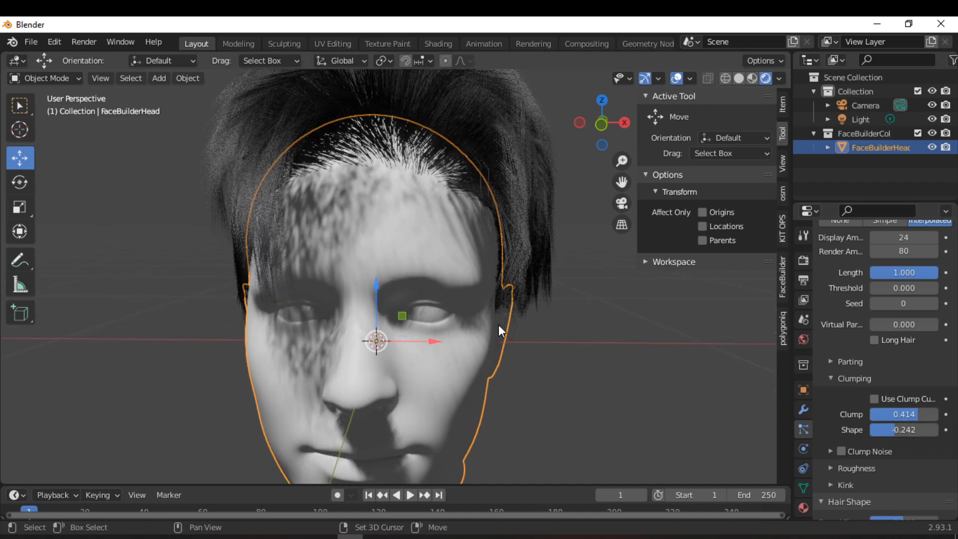
# In the children's roughness settings, set Random to 0.021 and its Threshold to 0.232
pyautogui.scroll(-3, 863, 449)
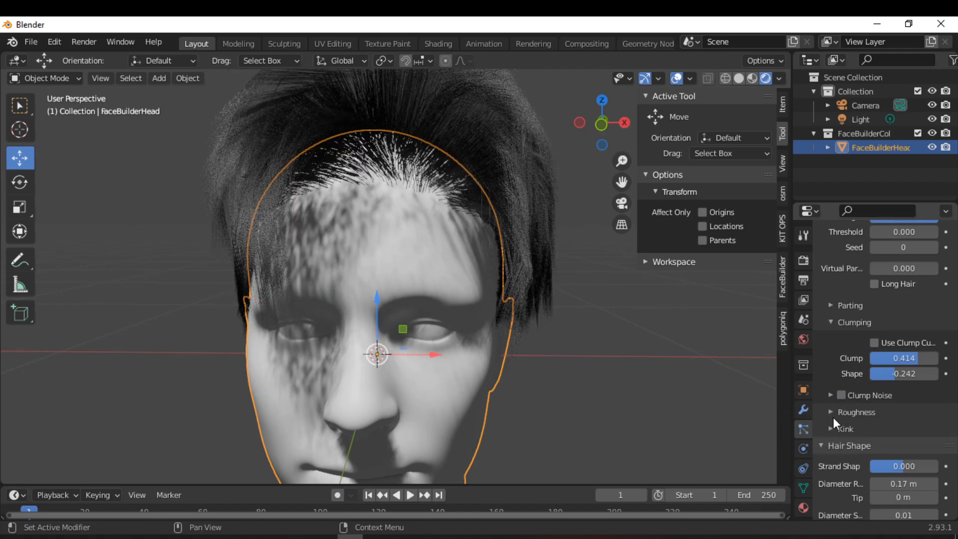
pyautogui.click(834, 416)
pyautogui.scroll(-3, 839, 457)
pyautogui.moveTo(893, 451); pyautogui.dragTo(906, 478)
pyautogui.scroll(-3, 838, 457)
pyautogui.scroll(-6, 836, 449)
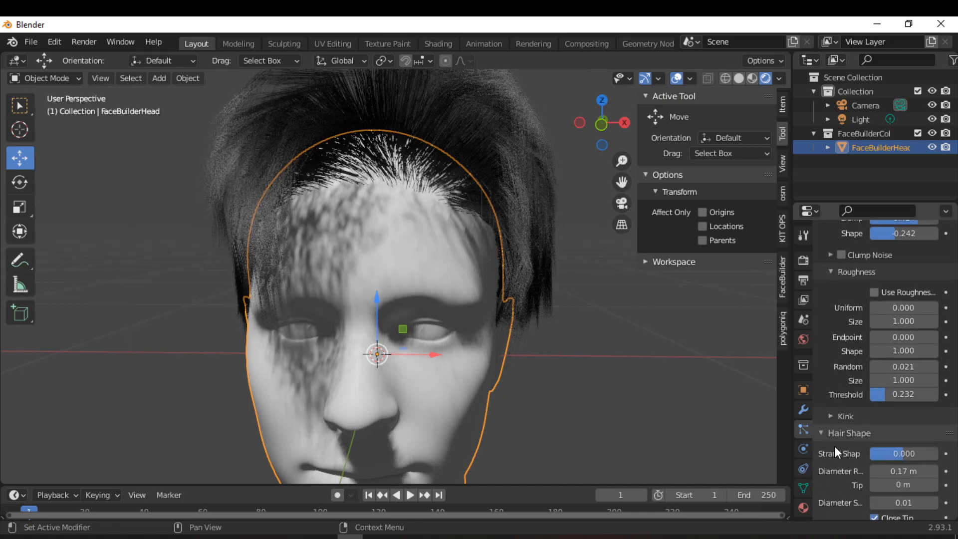
# Examine the clumped and roughened hair from several sides of the head and through the camera
pyautogui.moveTo(528, 272); pyautogui.dragTo(279, 270, button='middle')
pyautogui.moveTo(148, 152); pyautogui.dragTo(455, 170, button='middle')
pyautogui.moveTo(496, 240); pyautogui.dragTo(367, 271, button='middle')
pyautogui.press('KP_0')
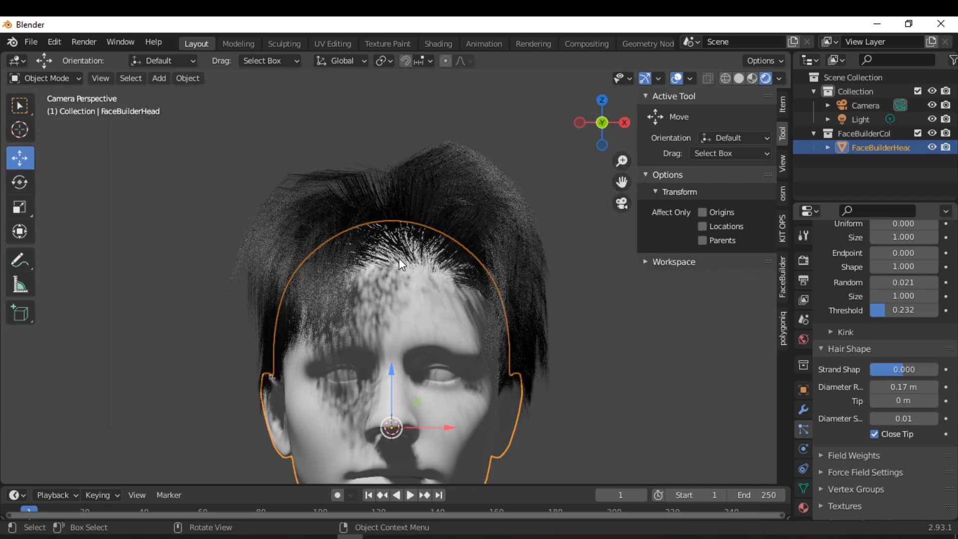
pyautogui.scroll(-3, 400, 260)
pyautogui.press('KP_0')
pyautogui.scroll(-3, 420, 316)
pyautogui.moveTo(372, 319); pyautogui.dragTo(420, 328, button='middle')
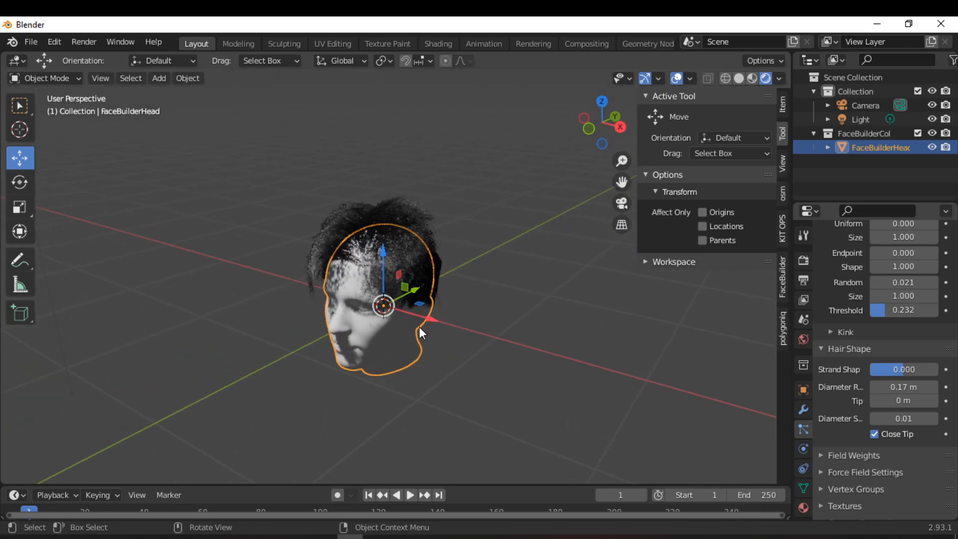
pyautogui.moveTo(317, 367); pyautogui.dragTo(416, 335, button='middle')
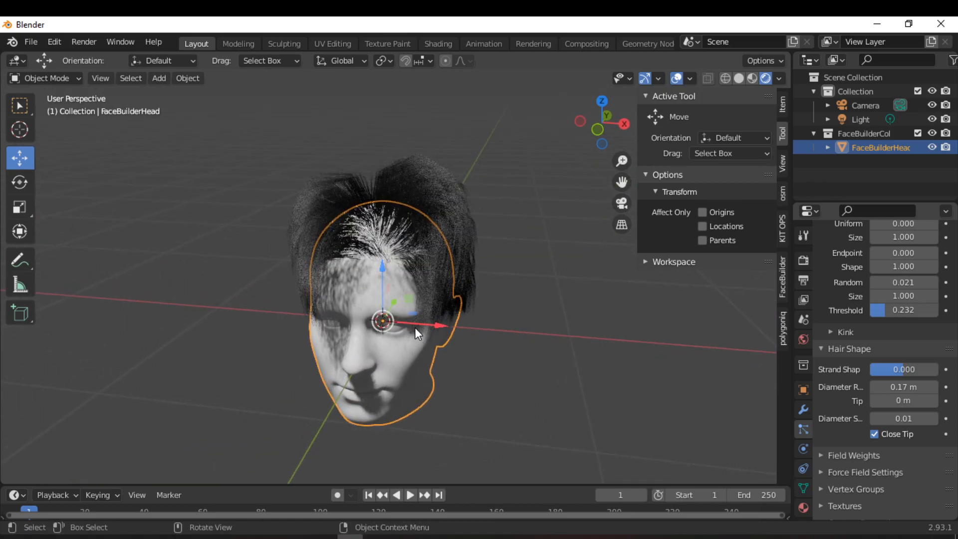
# Add a Wind force field and move it along the X axis to about -2.41 m, beside the head
pyautogui.hotkey('shift', 'a')
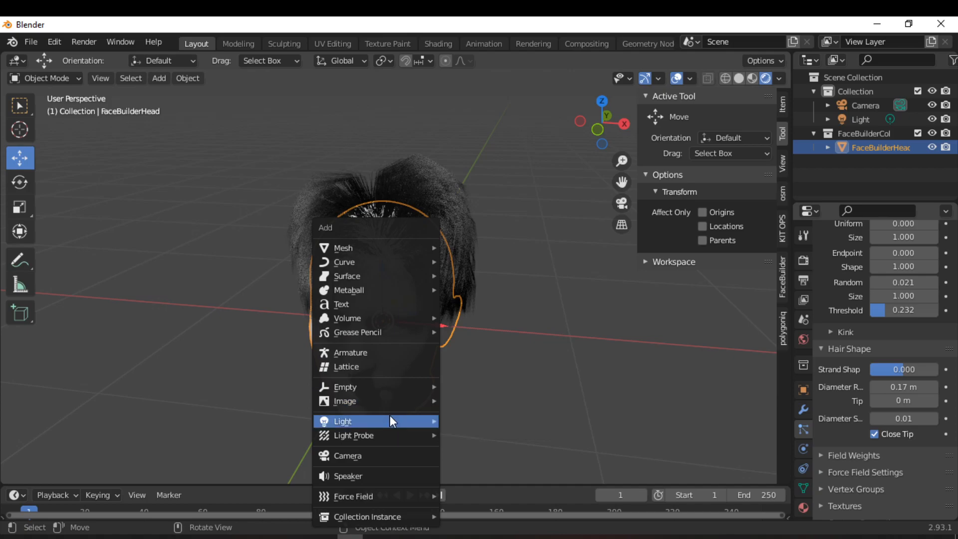
pyautogui.moveTo(373, 496)
pyautogui.click(487, 330)
pyautogui.moveTo(364, 343); pyautogui.dragTo(449, 309, button='middle')
pyautogui.moveTo(447, 303); pyautogui.dragTo(105, 312)
pyautogui.moveTo(328, 317); pyautogui.dragTo(293, 327, button='middle')
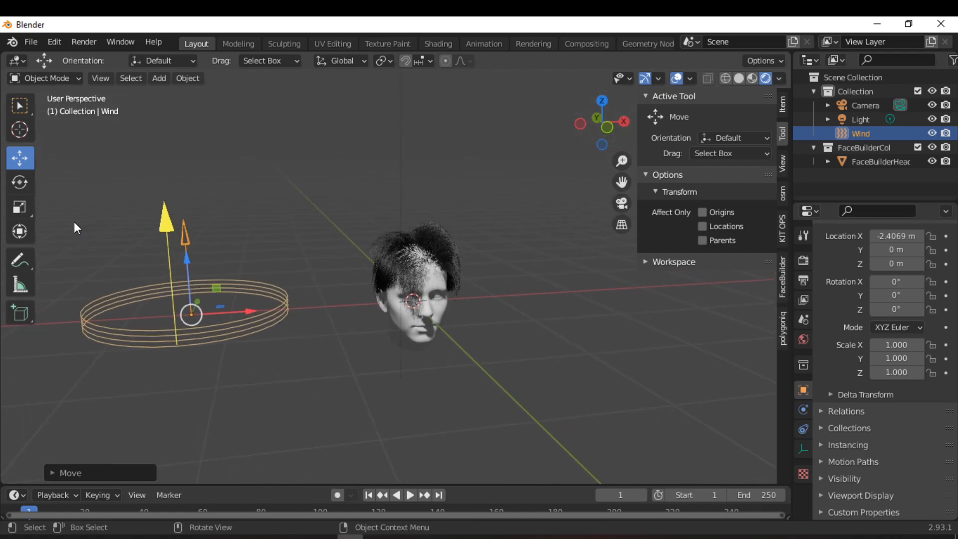
# Rotate the wind force field to about 81.3° around the Y axis so that it blows toward the head
pyautogui.click(20, 182)
pyautogui.moveTo(200, 267); pyautogui.dragTo(240, 306)
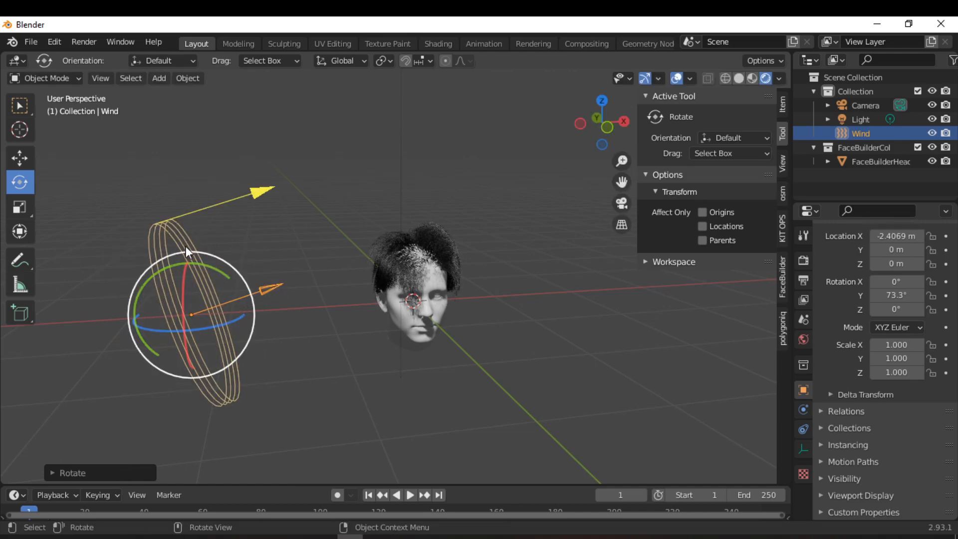
pyautogui.moveTo(197, 269); pyautogui.dragTo(214, 273)
pyautogui.hotkey('ctrl', 'z')
pyautogui.moveTo(282, 200); pyautogui.dragTo(295, 203)
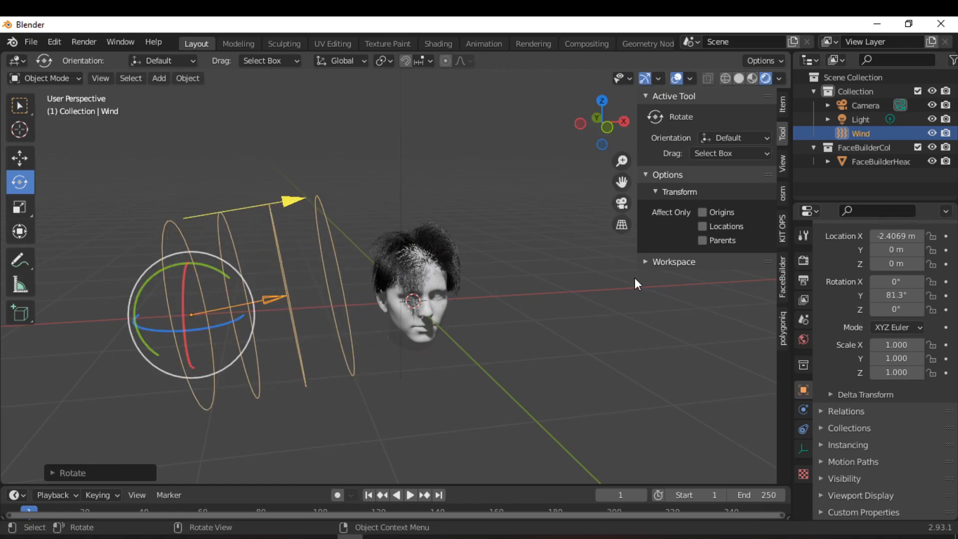
# Keyframe the wind's strength at 10.122 on frame 1 and 3.422 on frame 17
pyautogui.click(803, 410)
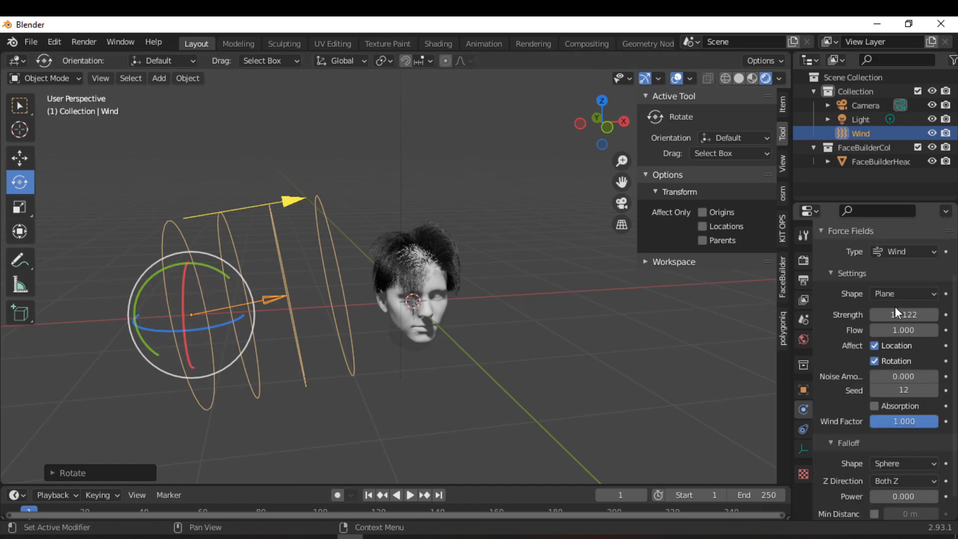
pyautogui.press('i')
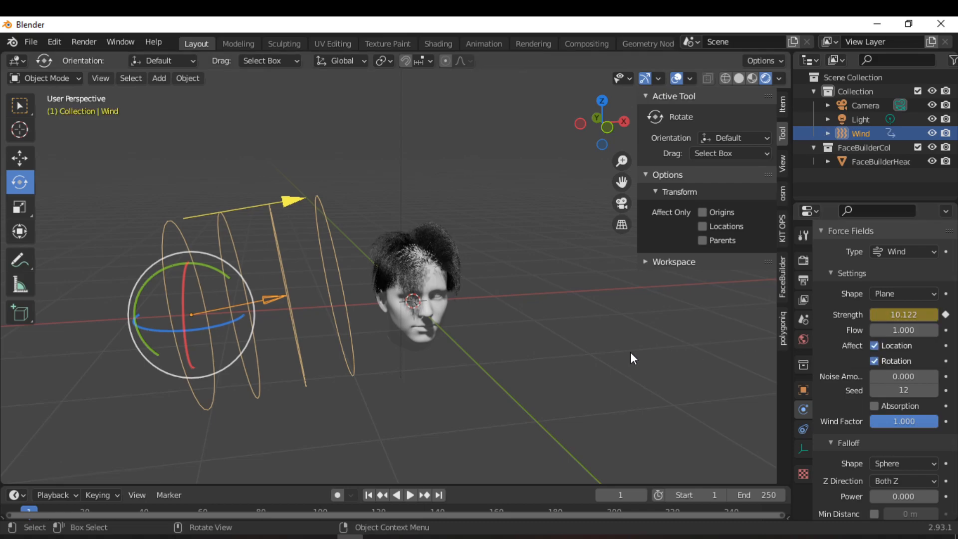
pyautogui.moveTo(442, 483); pyautogui.dragTo(416, 454)
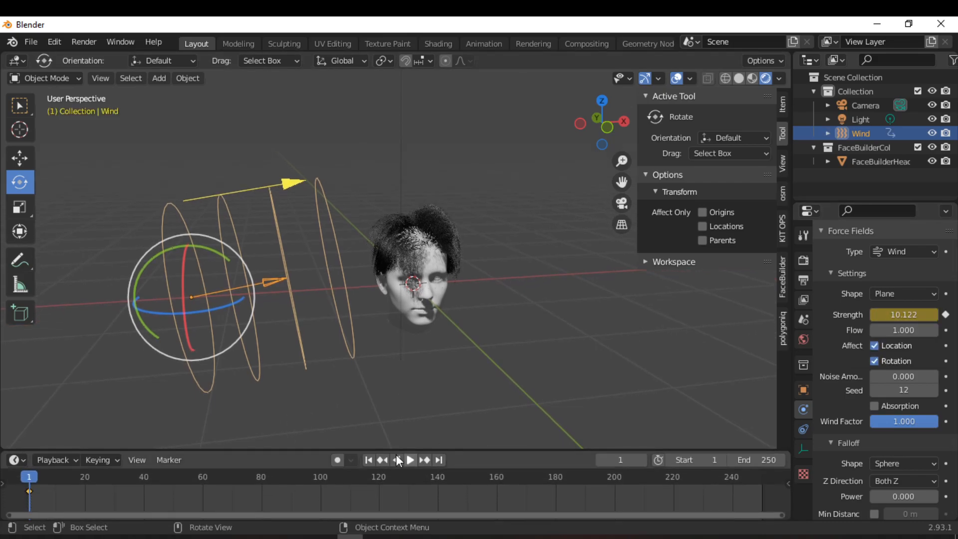
pyautogui.moveTo(86, 480); pyautogui.dragTo(77, 480)
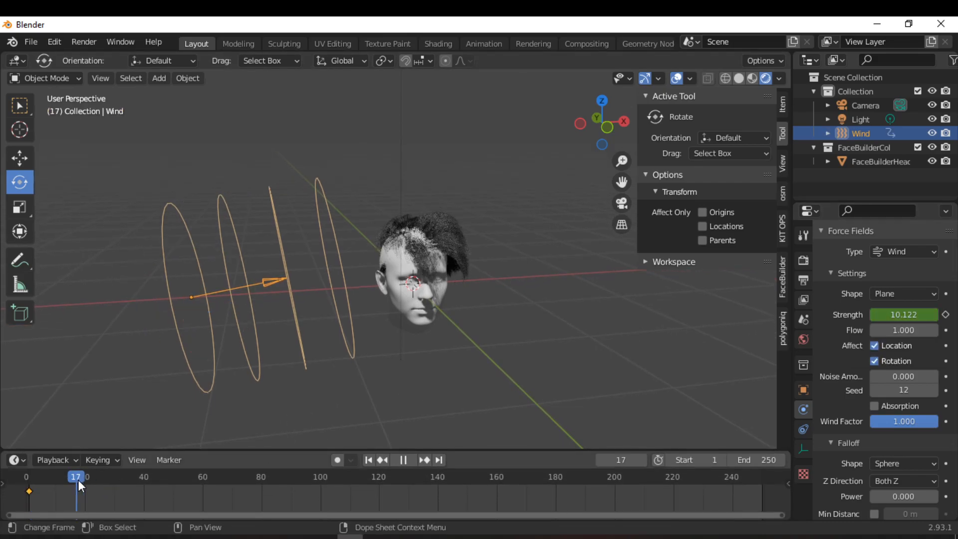
pyautogui.moveTo(904, 315); pyautogui.dragTo(874, 315)
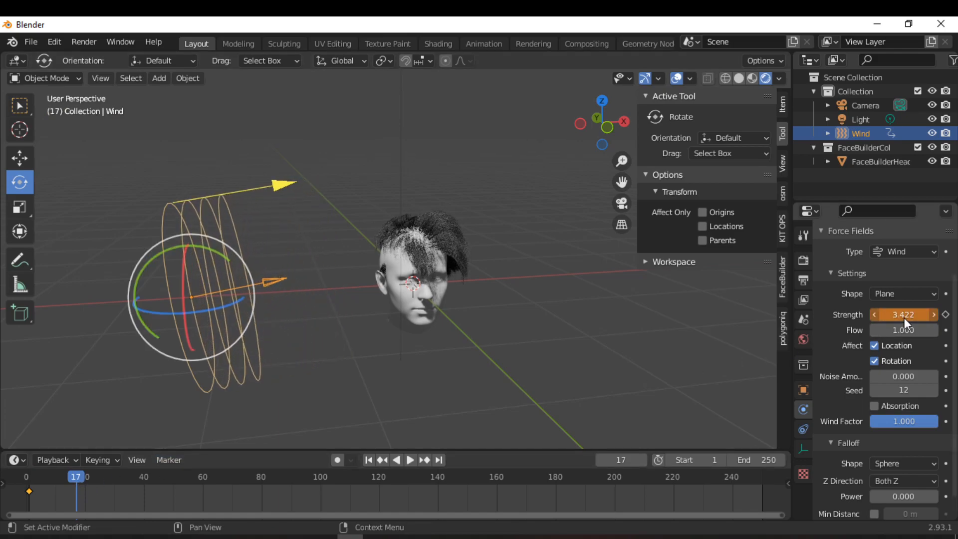
# Keyframe the wind's strength at 9.022 on frame 34 and 5.322 on frame 49
pyautogui.click(126, 493)
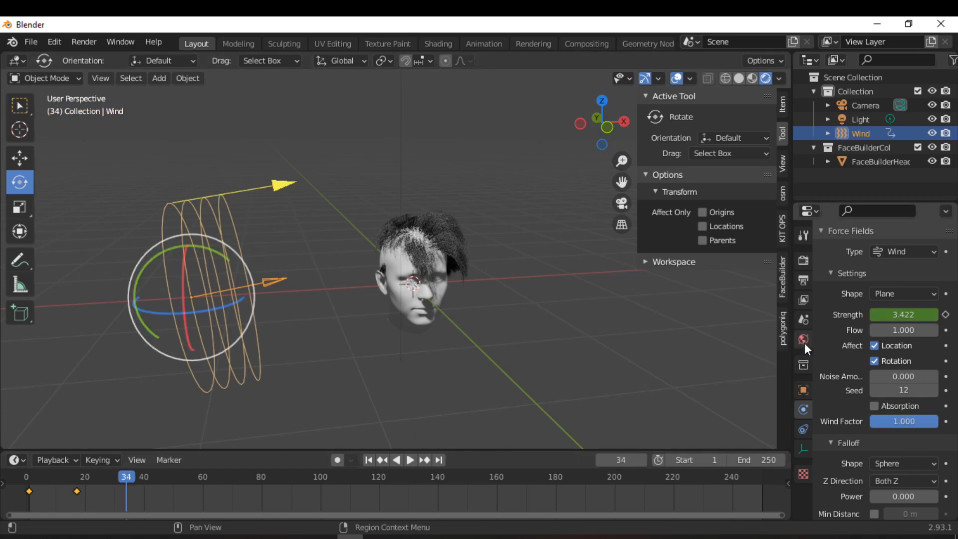
pyautogui.moveTo(894, 316); pyautogui.dragTo(918, 316)
pyautogui.press('i')
pyautogui.click(170, 480)
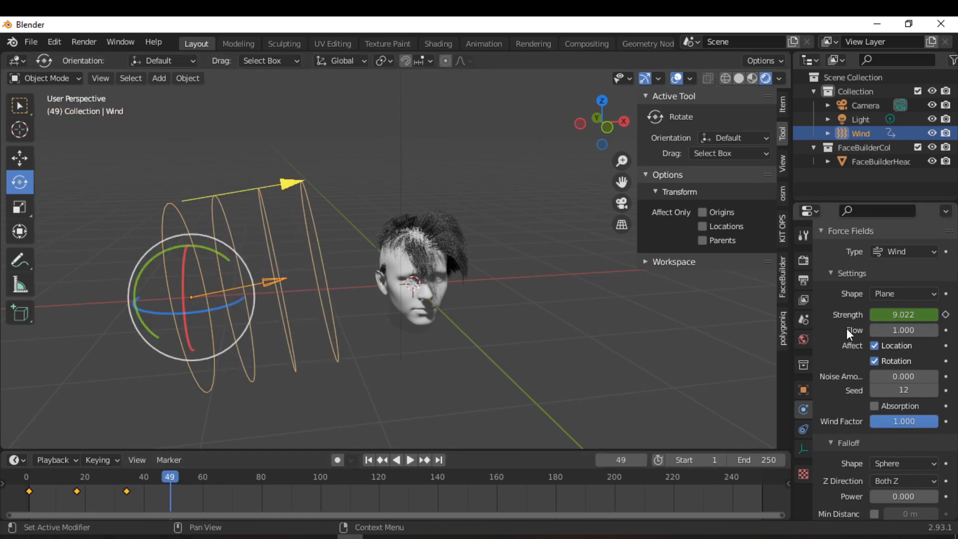
pyautogui.moveTo(911, 318); pyautogui.dragTo(918, 318)
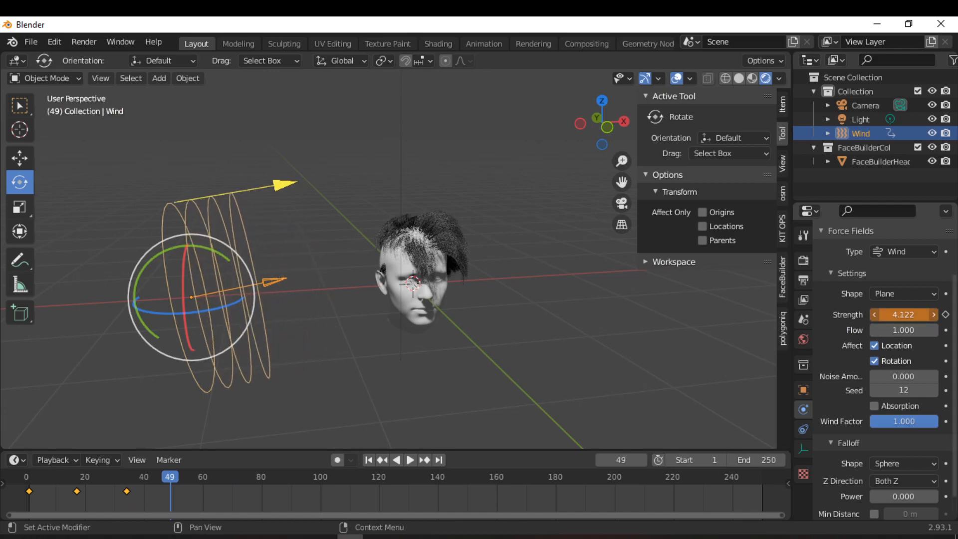
pyautogui.press('i')
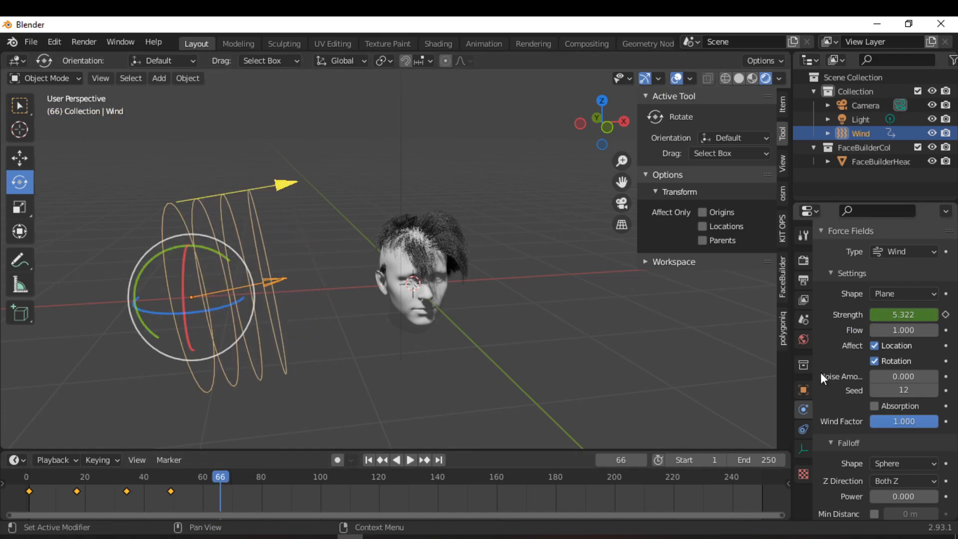
# Keyframe the wind's strength at 13.922 on frame 66 and a lower strength on frame 77
pyautogui.moveTo(904, 314); pyautogui.dragTo(923, 315)
pyautogui.press('i')
pyautogui.click(252, 485)
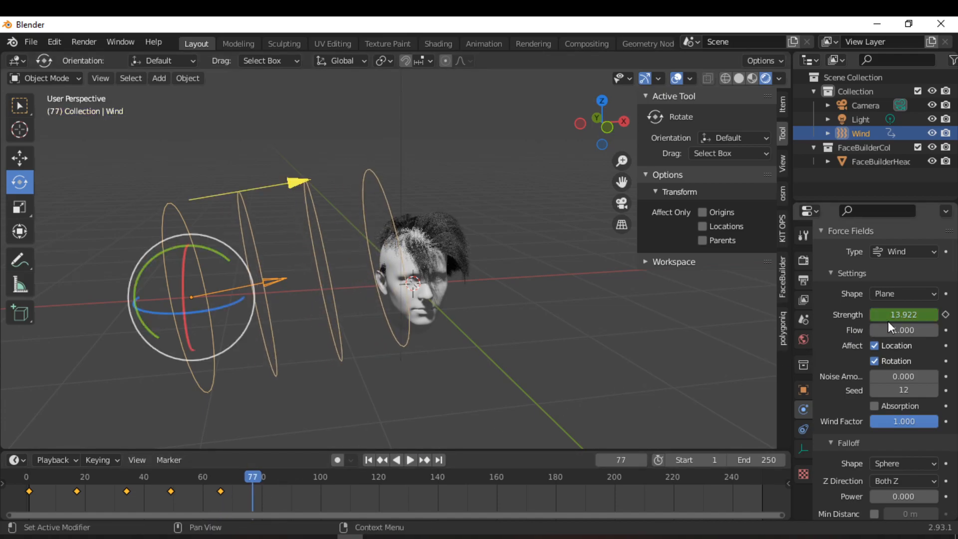
pyautogui.moveTo(904, 314); pyautogui.dragTo(890, 314)
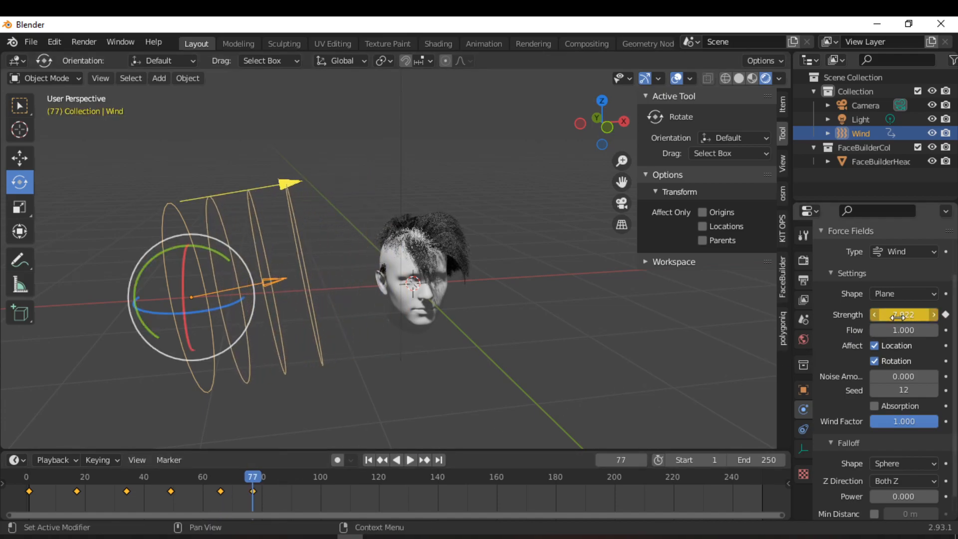
# Keyframe the wind's strength at 17.822 on frame 94 and return the timeline to frame 0
pyautogui.moveTo(286, 482); pyautogui.dragTo(302, 482)
pyautogui.moveTo(896, 316)
pyautogui.mouseDown()
pyautogui.moveTo(911, 315)
pyautogui.moveTo(895, 314)
pyautogui.mouseUp()
pyautogui.press('i')
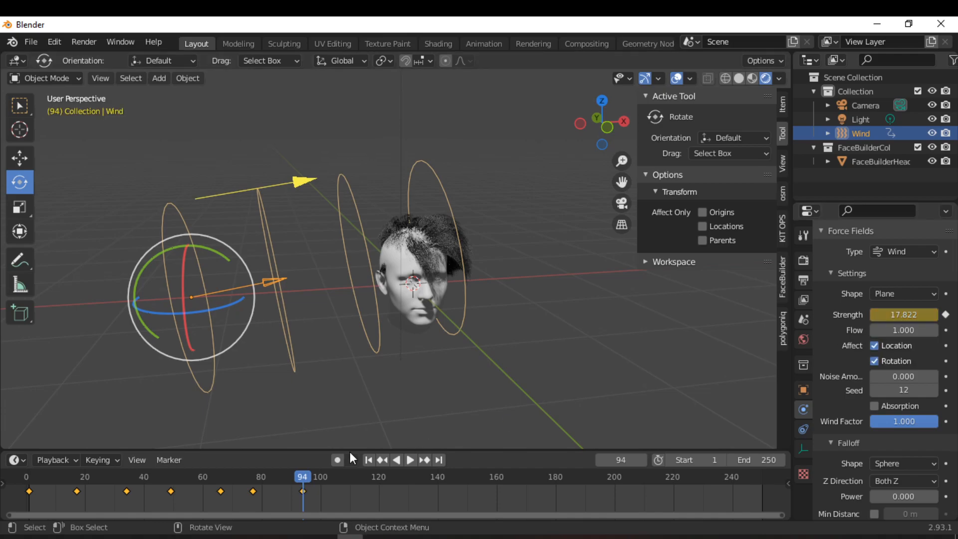
pyautogui.moveTo(44, 485); pyautogui.dragTo(27, 482)
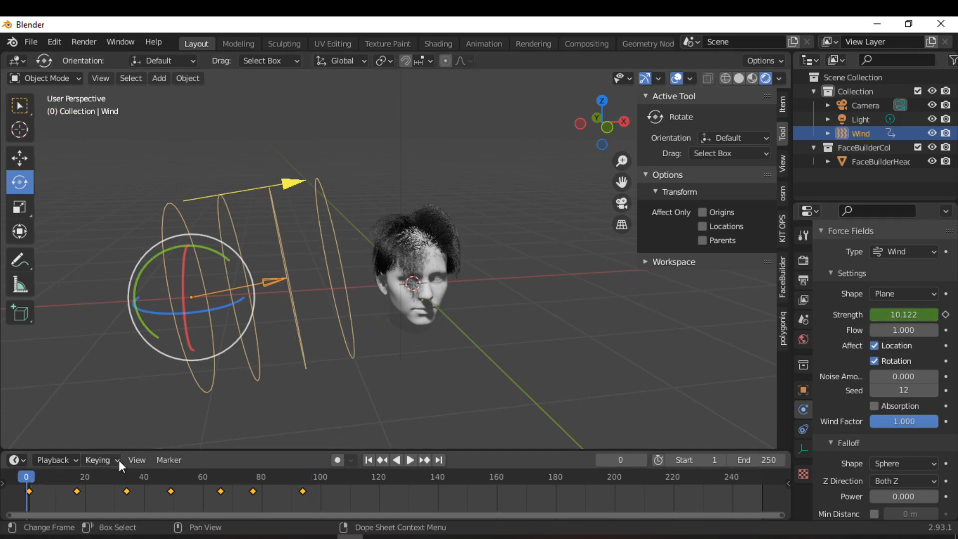
# Select the head and enable Collision physics on it
pyautogui.click(449, 252)
pyautogui.scroll(3, 558, 343)
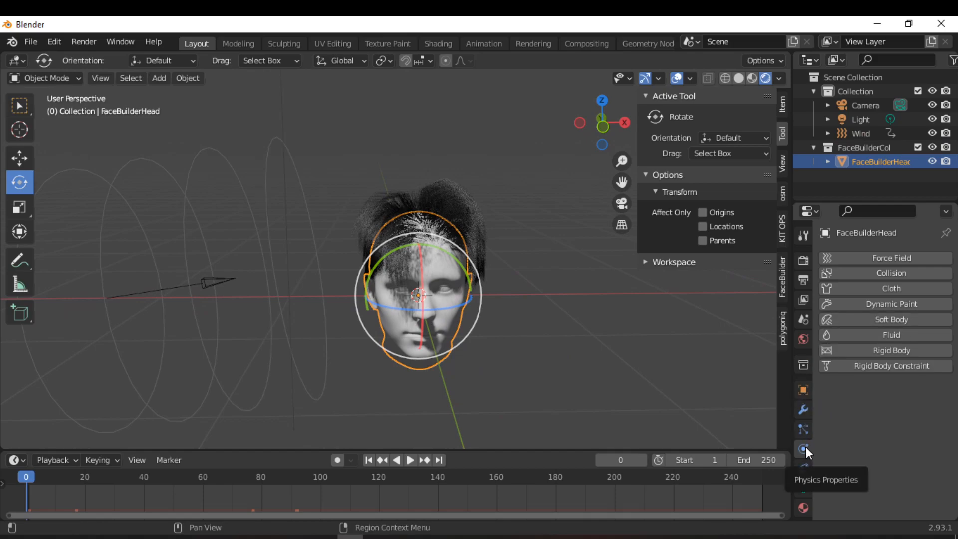
pyautogui.click(891, 273)
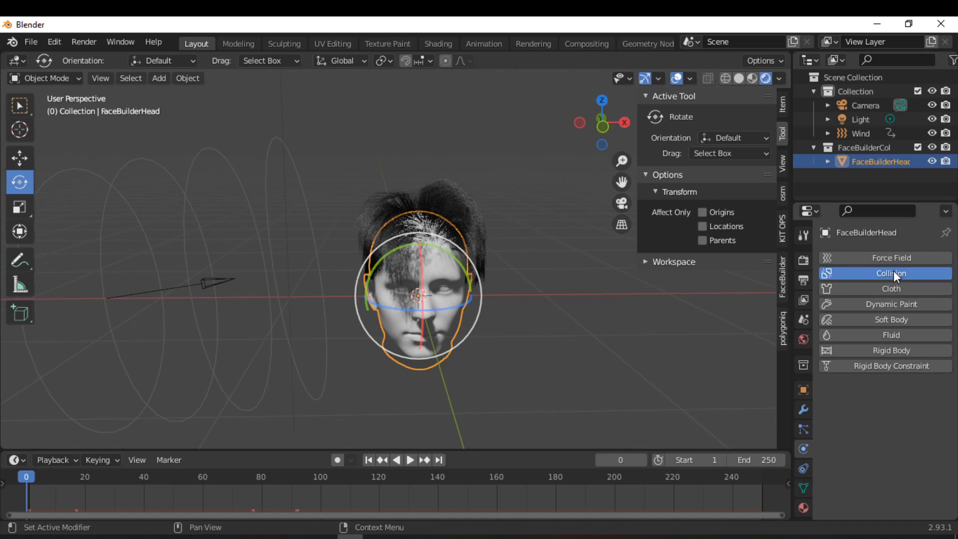
# In the head's hair particle settings, set the Hair Dynamics quality steps to 10 and pin goal strength to 0.600
pyautogui.click(800, 429)
pyautogui.scroll(3, 532, 349)
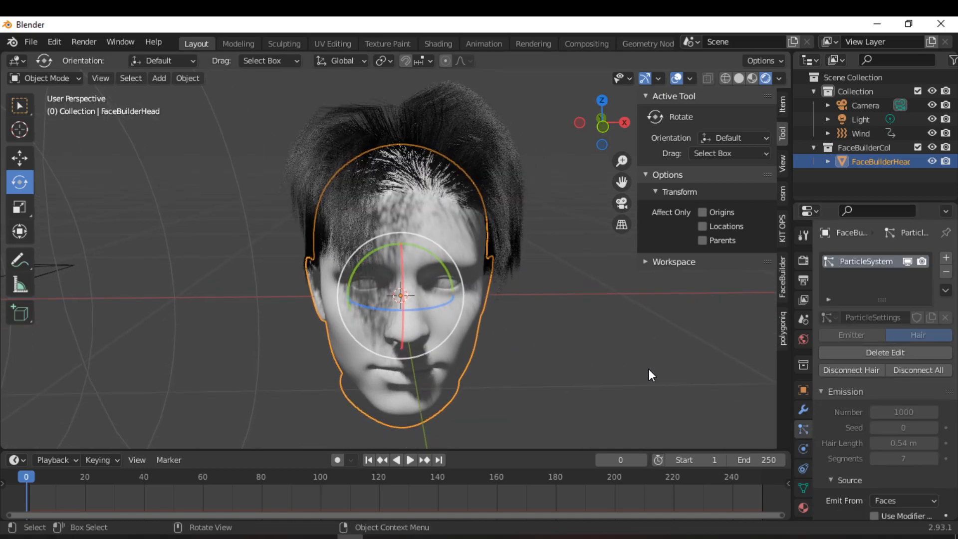
pyautogui.scroll(-10, 830, 395)
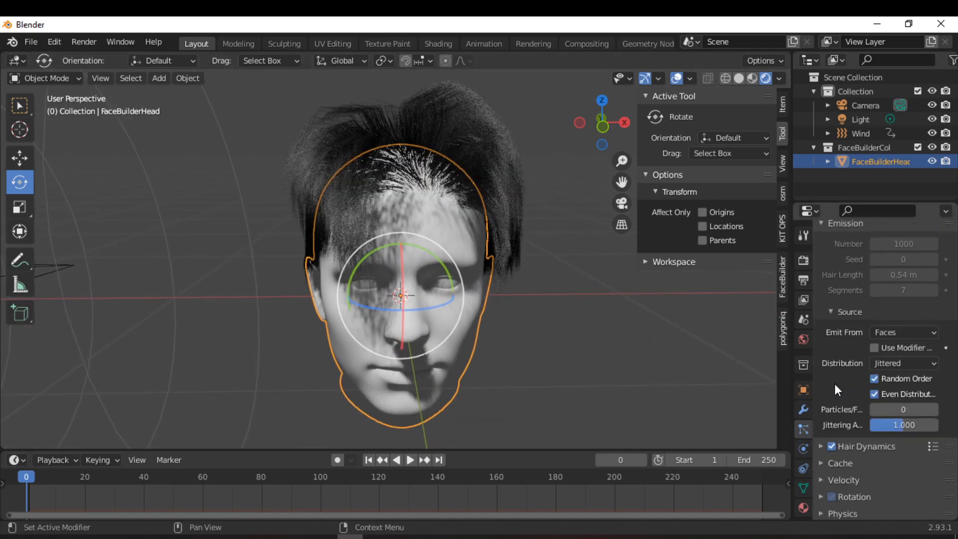
pyautogui.click(820, 390)
pyautogui.scroll(-3, 830, 396)
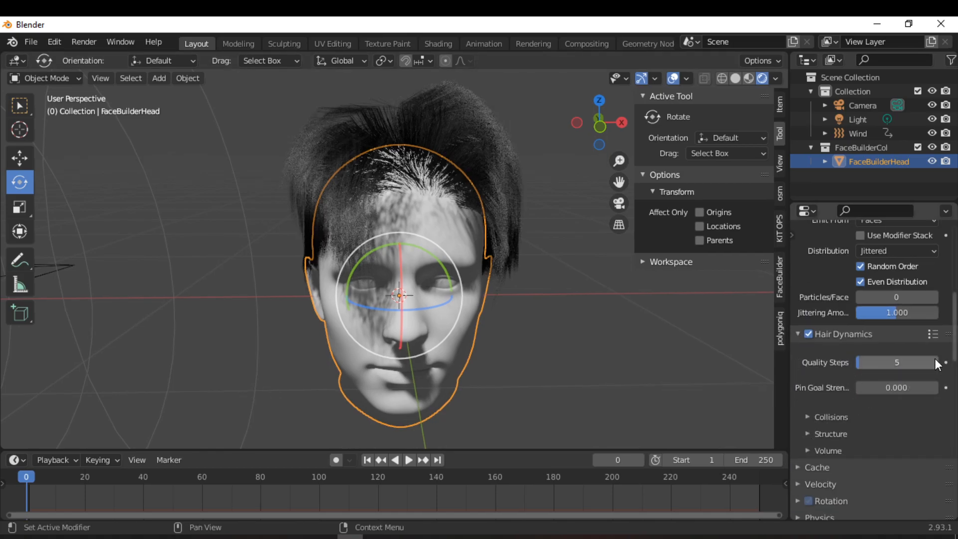
pyautogui.moveTo(906, 370); pyautogui.dragTo(915, 367)
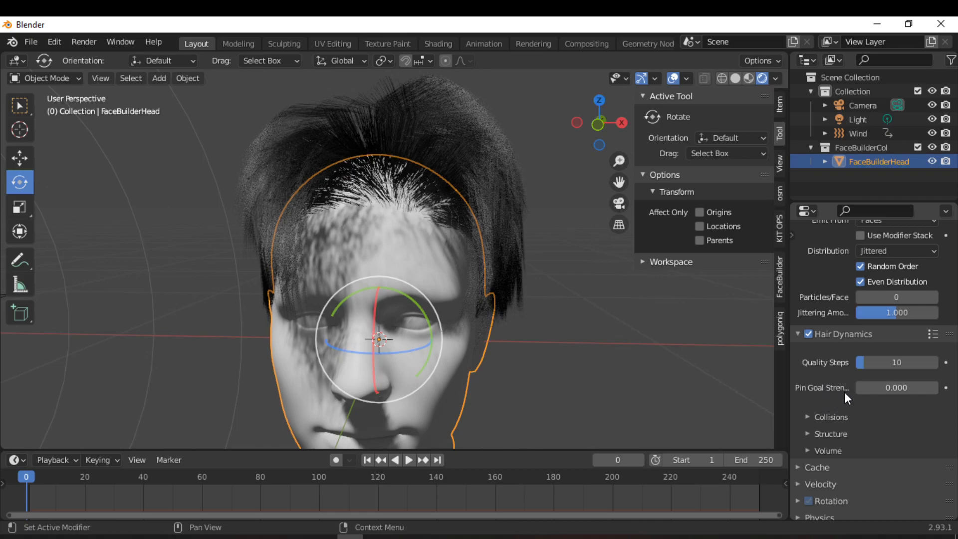
pyautogui.moveTo(897, 388); pyautogui.dragTo(909, 388)
# Set the hair dynamics collision quality to 6 and the collision distance to 0.001 m
pyautogui.scroll(-1, 838, 393)
pyautogui.click(821, 390)
pyautogui.click(935, 409)
pyautogui.click(936, 410)
pyautogui.click(935, 410)
pyautogui.click(936, 409)
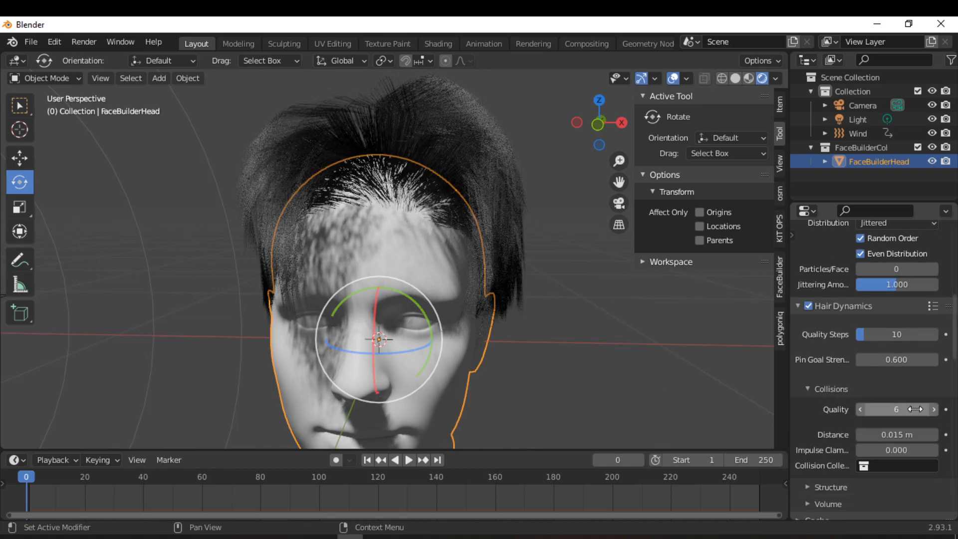
pyautogui.scroll(-1, 868, 424)
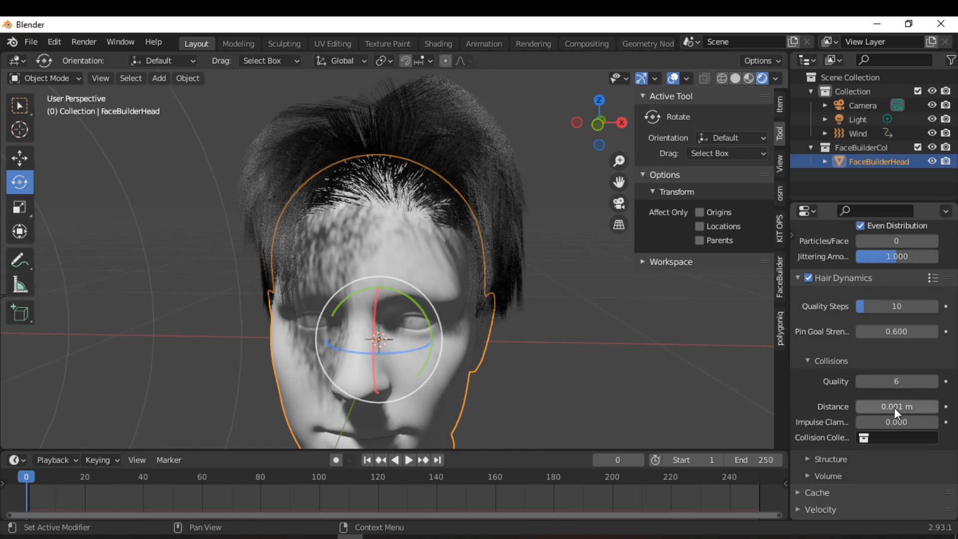
# Set the hair dynamics structure stiffness to 0.800 and its random value to 0.580
pyautogui.scroll(-2, 839, 405)
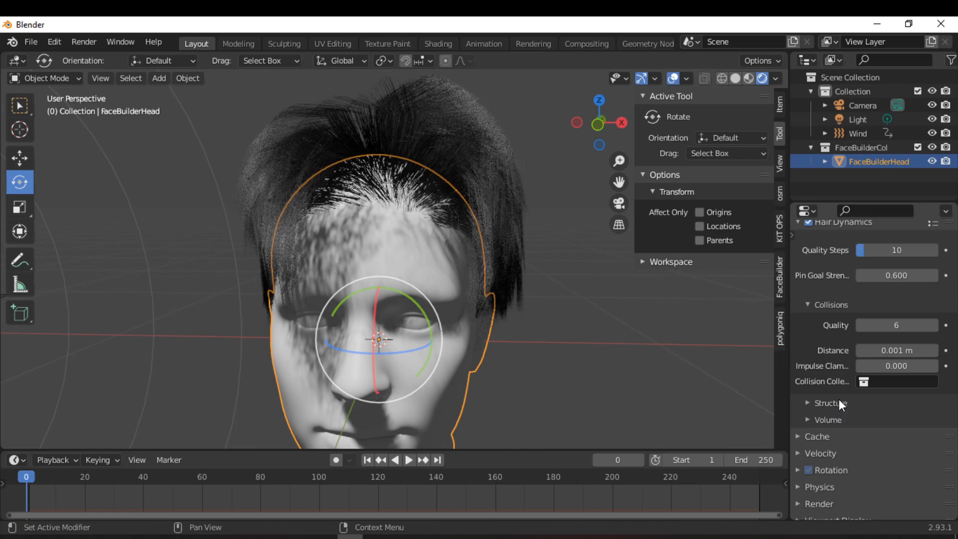
pyautogui.scroll(-1, 844, 394)
pyautogui.click(807, 376)
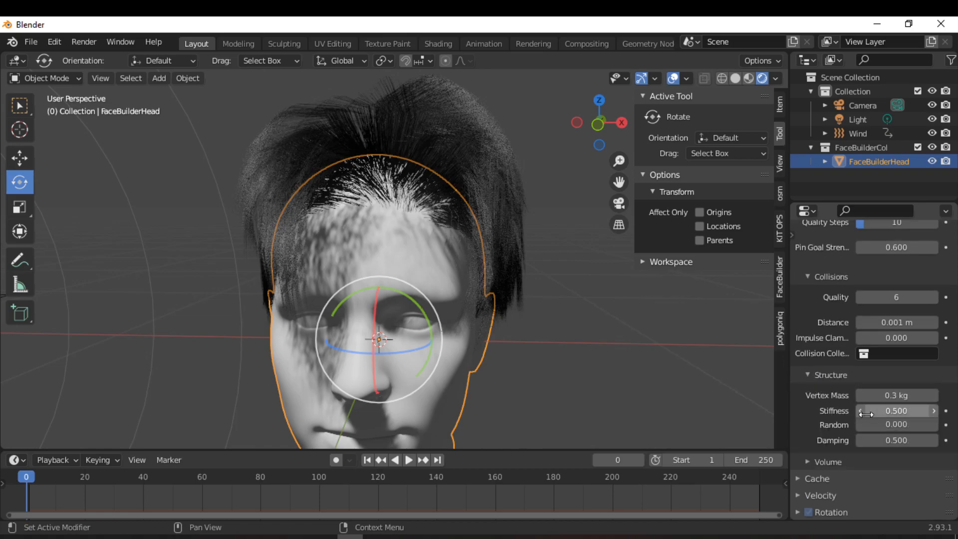
pyautogui.moveTo(892, 410)
pyautogui.mouseDown()
pyautogui.moveTo(906, 411)
pyautogui.moveTo(906, 424)
pyautogui.moveTo(828, 431)
pyautogui.mouseUp()
pyautogui.scroll(-2, 829, 432)
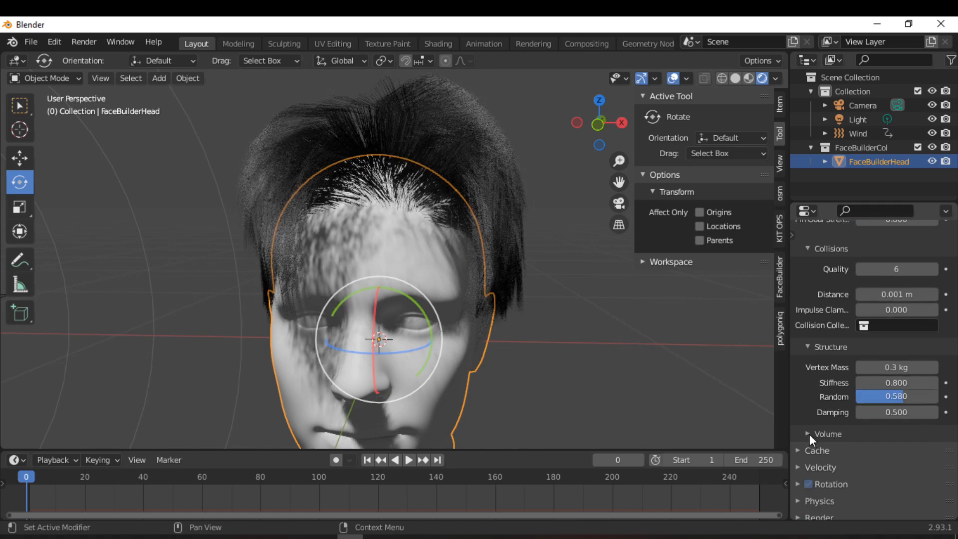
# Collapse the Children settings and bake the hair simulation from the particle cache
pyautogui.scroll(-5, 809, 434)
pyautogui.scroll(-2, 488, 301)
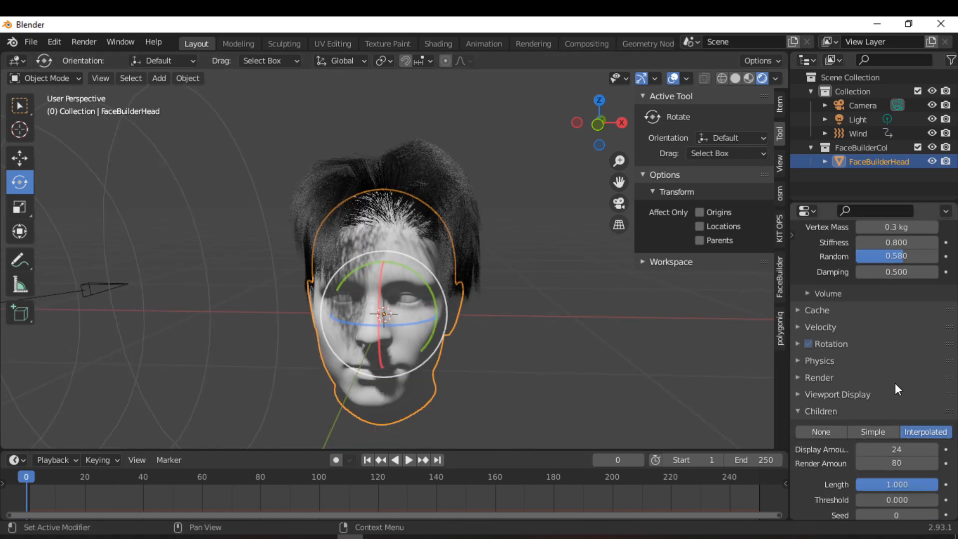
pyautogui.scroll(-13, 886, 381)
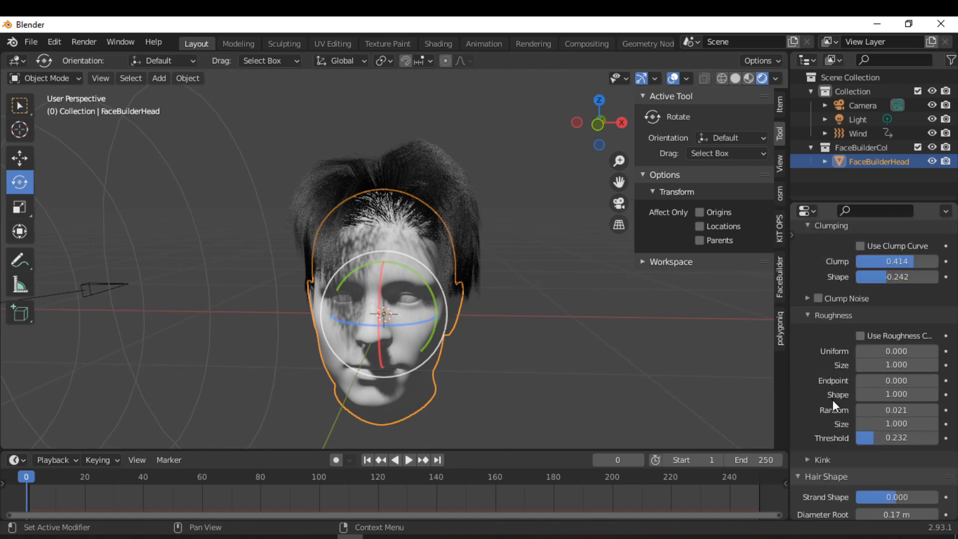
pyautogui.scroll(-5, 825, 409)
pyautogui.scroll(13, 825, 424)
pyautogui.scroll(3, 828, 379)
pyautogui.click(803, 356)
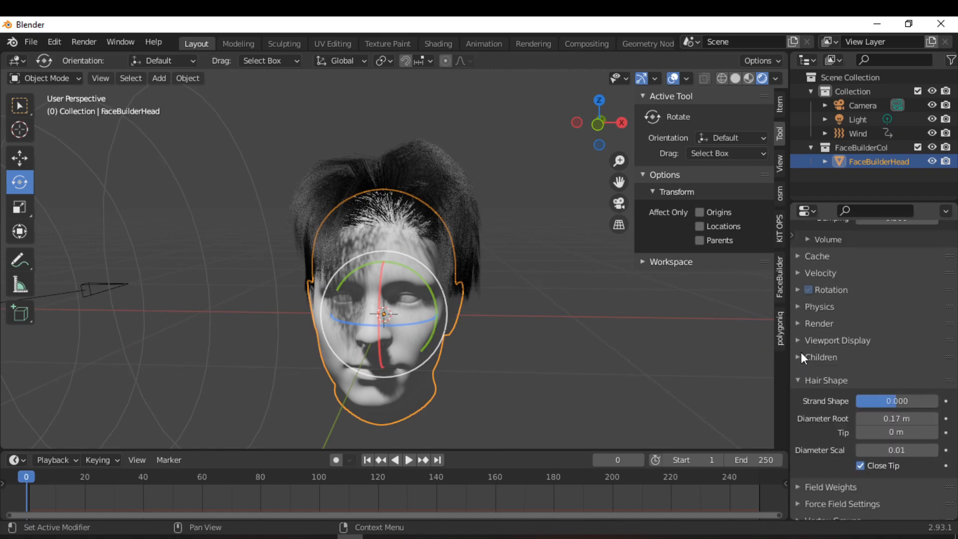
pyautogui.click(800, 257)
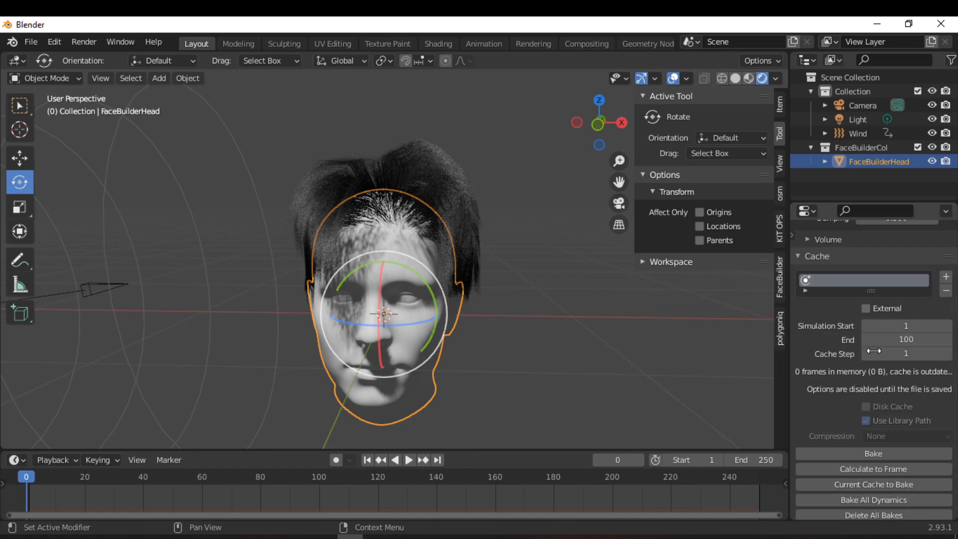
pyautogui.click(848, 453)
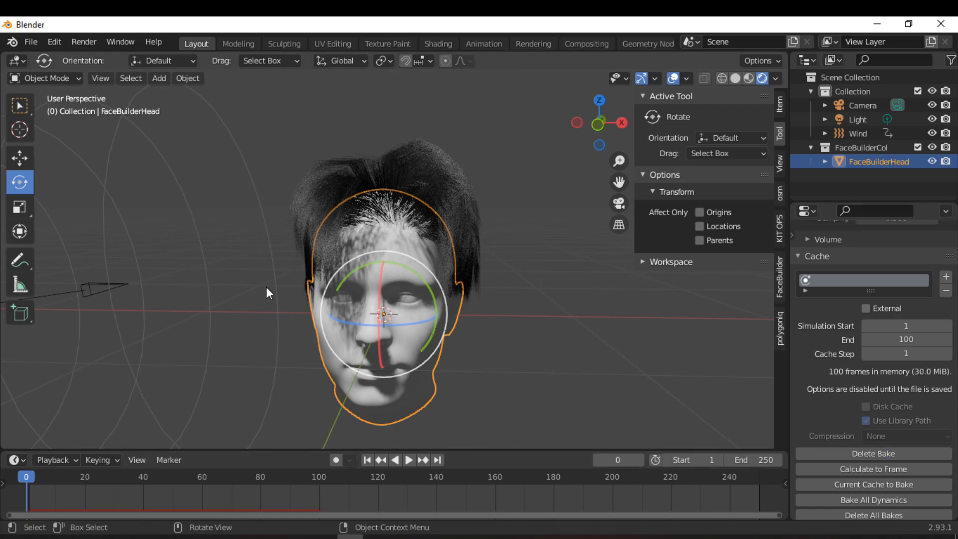
# Play back the baked hair animation, stop it and scrub the timeline back to frame 8
pyautogui.press('space')
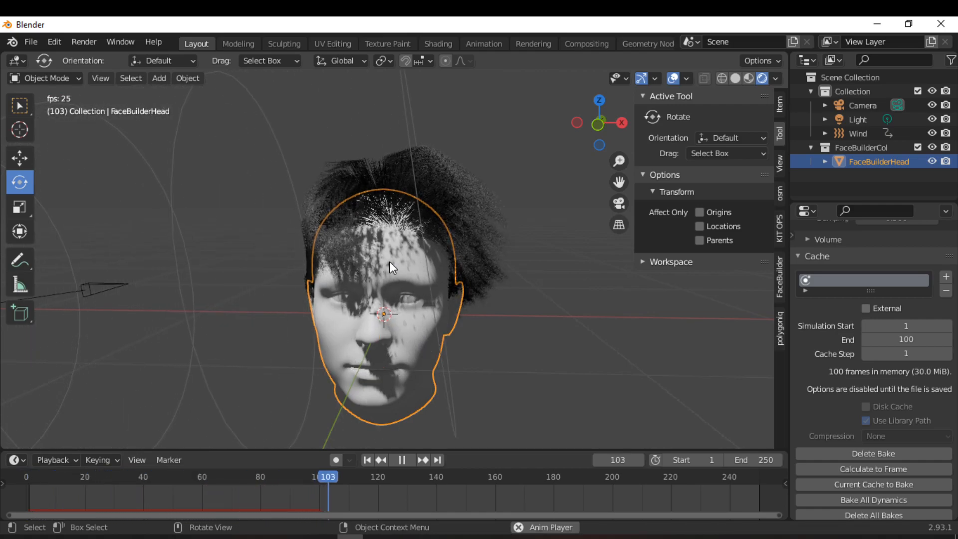
pyautogui.press('space')
pyautogui.scroll(-2, 442, 240)
pyautogui.scroll(2, 442, 242)
pyautogui.moveTo(427, 327); pyautogui.dragTo(438, 313, button='middle')
pyautogui.moveTo(371, 480); pyautogui.dragTo(49, 487)
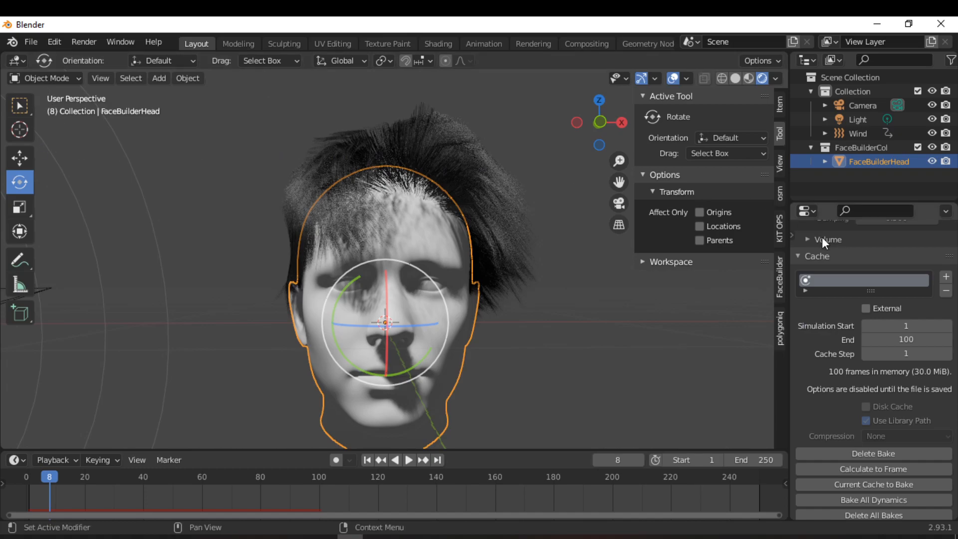
# In the output properties, set the end frame to 100 and the output folder to H:\HAir tutorial\
pyautogui.moveTo(791, 238); pyautogui.dragTo(801, 238)
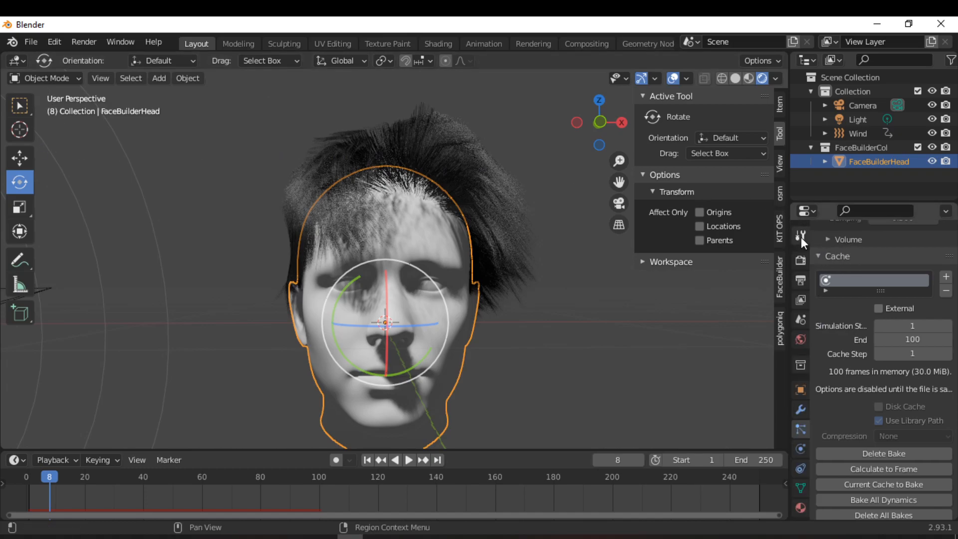
pyautogui.click(801, 261)
pyautogui.scroll(8, 831, 373)
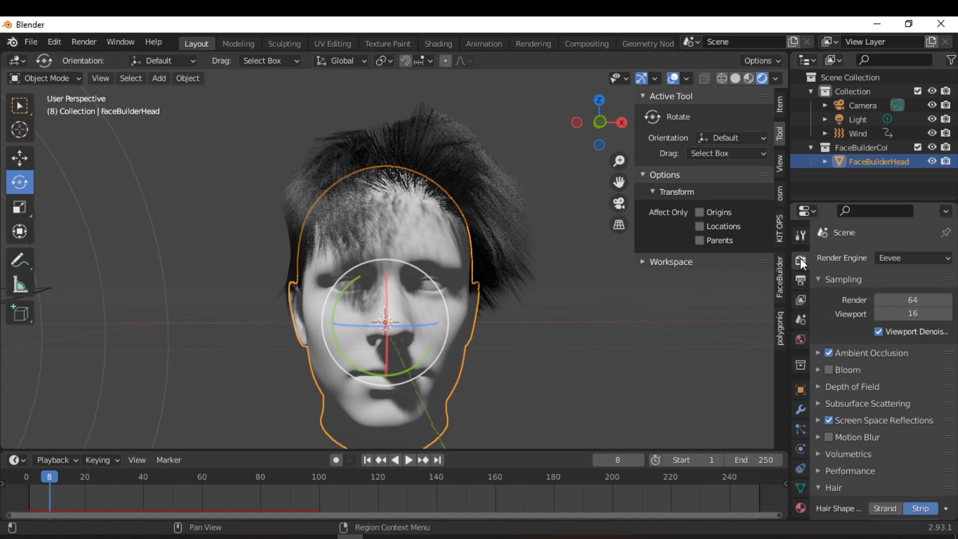
pyautogui.click(800, 281)
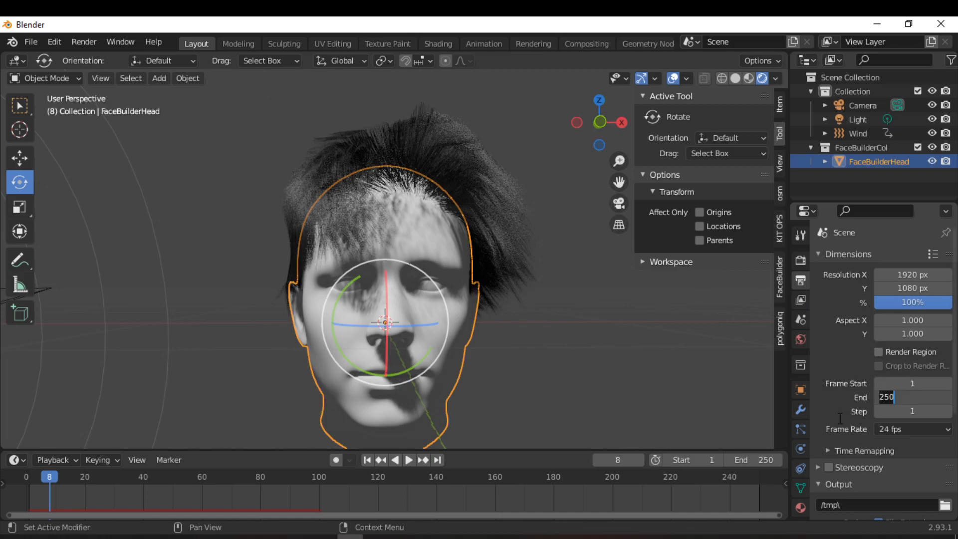
pyautogui.press('Return')
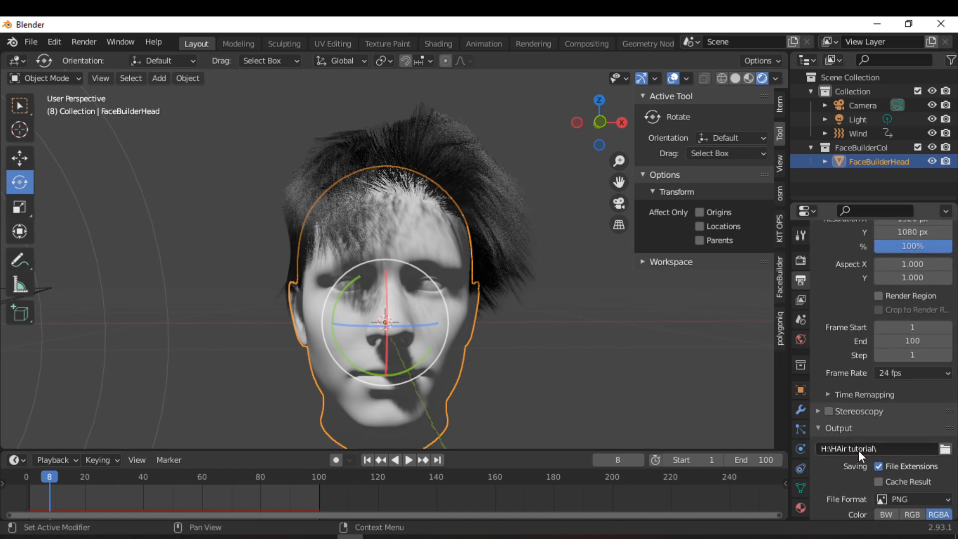
# Move the timeline to frame 2 and inspect the hair from different angles
pyautogui.scroll(3, 399, 249)
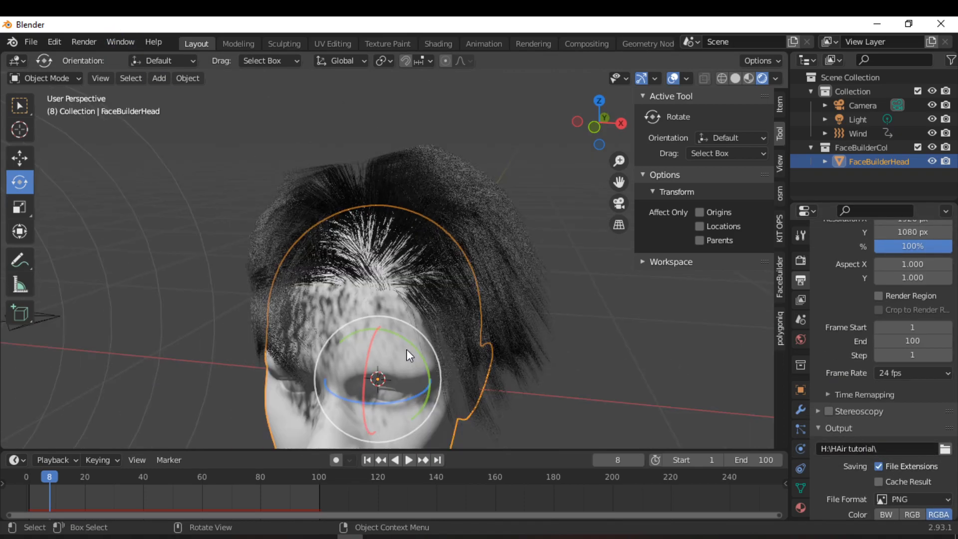
pyautogui.moveTo(48, 478); pyautogui.dragTo(33, 480)
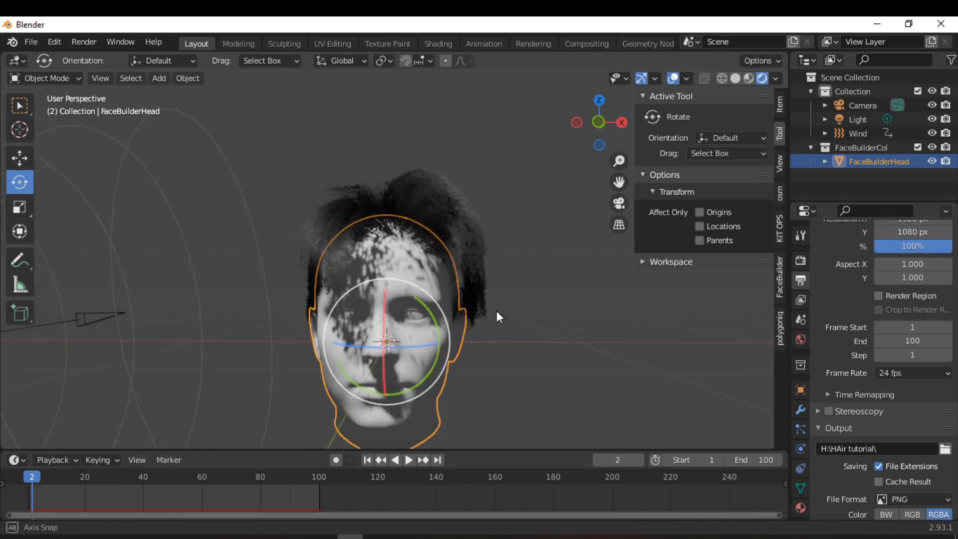
pyautogui.moveTo(511, 321); pyautogui.dragTo(714, 226, button='middle')
pyautogui.moveTo(697, 298); pyautogui.dragTo(499, 260, button='middle')
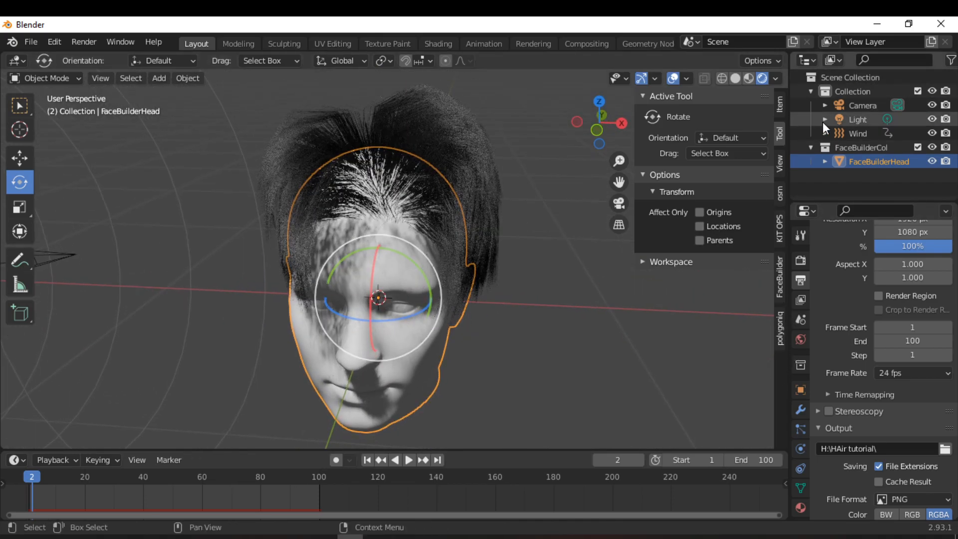
# Add a new scene collection, show the Holdout restriction toggles in the Outliner and select that collection
pyautogui.moveTo(790, 125); pyautogui.dragTo(761, 123)
pyautogui.click(945, 64)
pyautogui.click(836, 175)
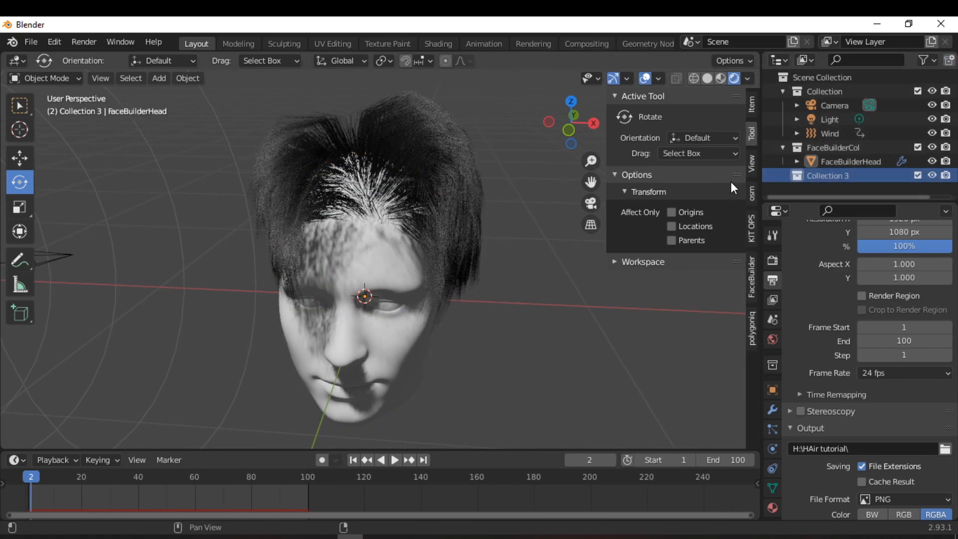
pyautogui.click(931, 63)
pyautogui.click(880, 104)
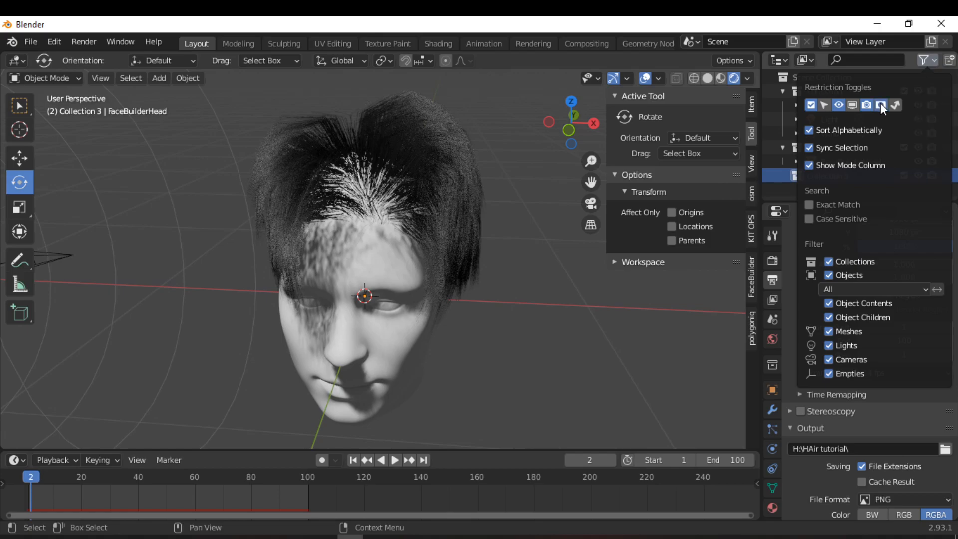
pyautogui.scroll(4, 428, 227)
pyautogui.moveTo(422, 248); pyautogui.dragTo(390, 246, button='middle')
pyautogui.scroll(-4, 429, 240)
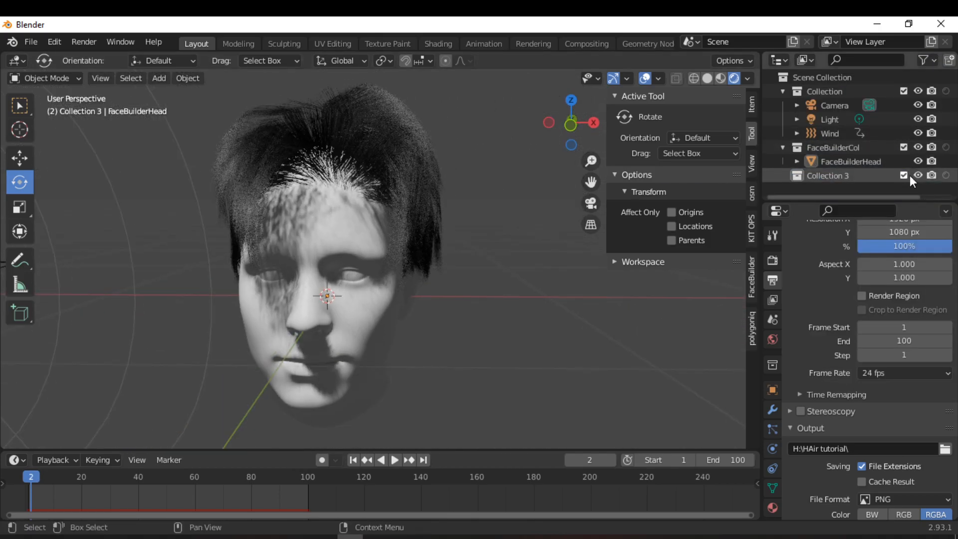
pyautogui.click(822, 175)
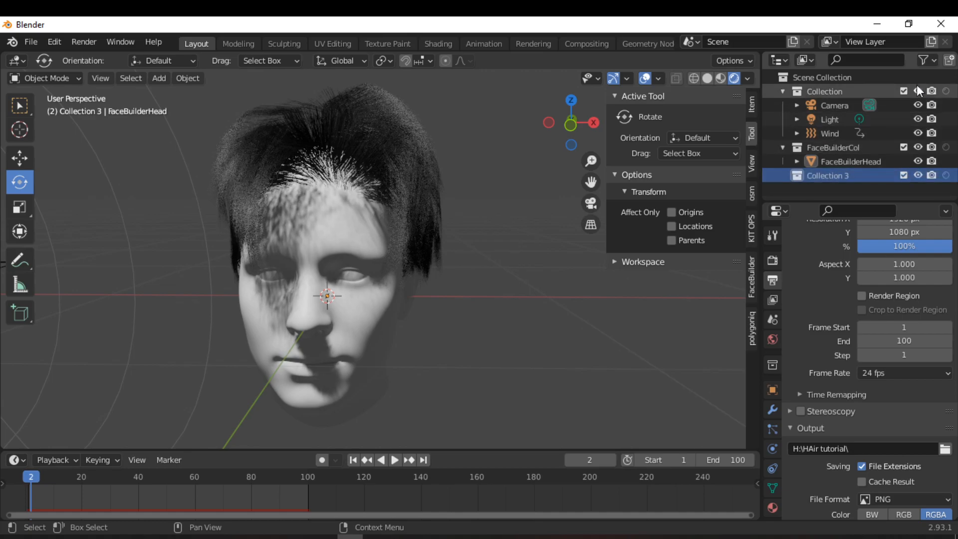
pyautogui.click(923, 61)
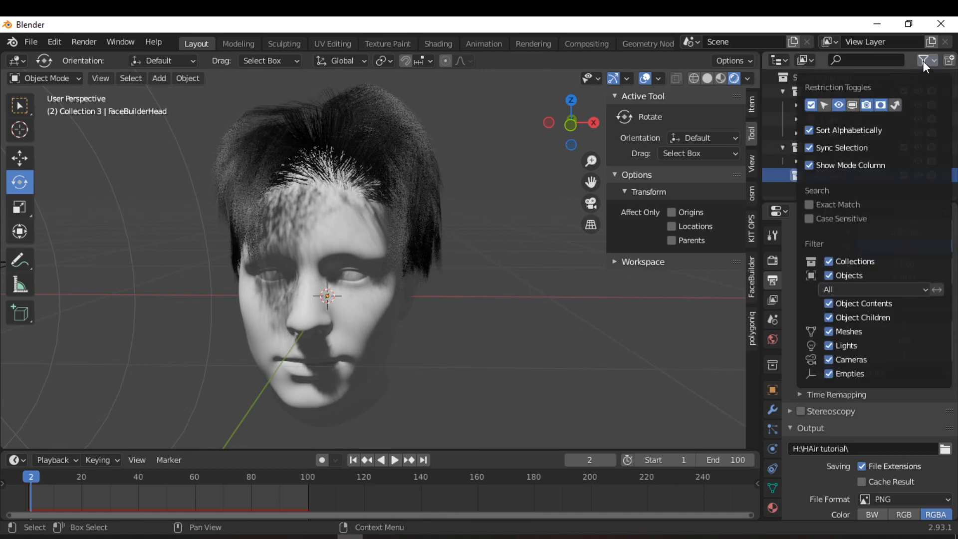
pyautogui.click(923, 61)
pyautogui.click(924, 60)
pyautogui.click(925, 58)
pyautogui.click(926, 59)
pyautogui.click(918, 62)
pyautogui.click(918, 62)
pyautogui.click(919, 62)
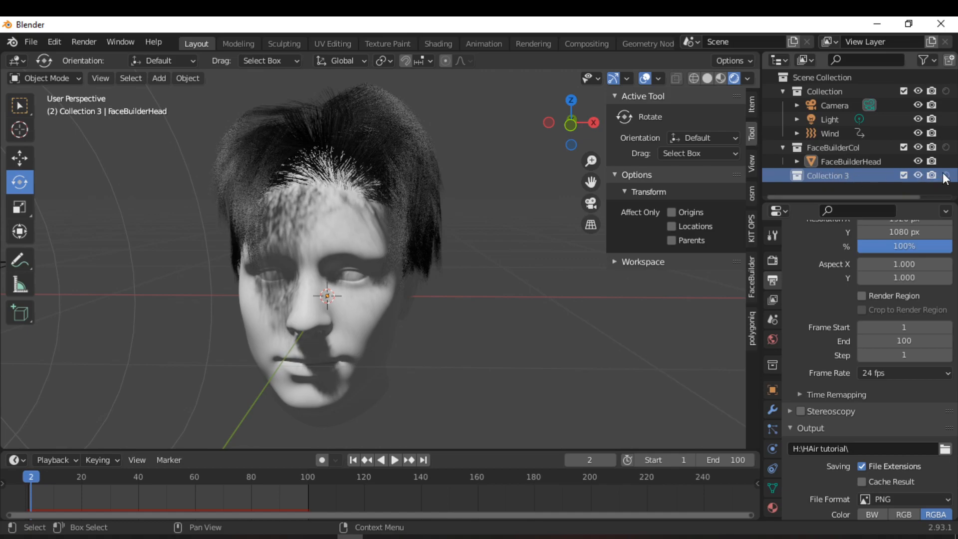
# Make Collection 3 a holdout and place an in-place duplicate of the head inside it
pyautogui.click(946, 175)
pyautogui.click(395, 244)
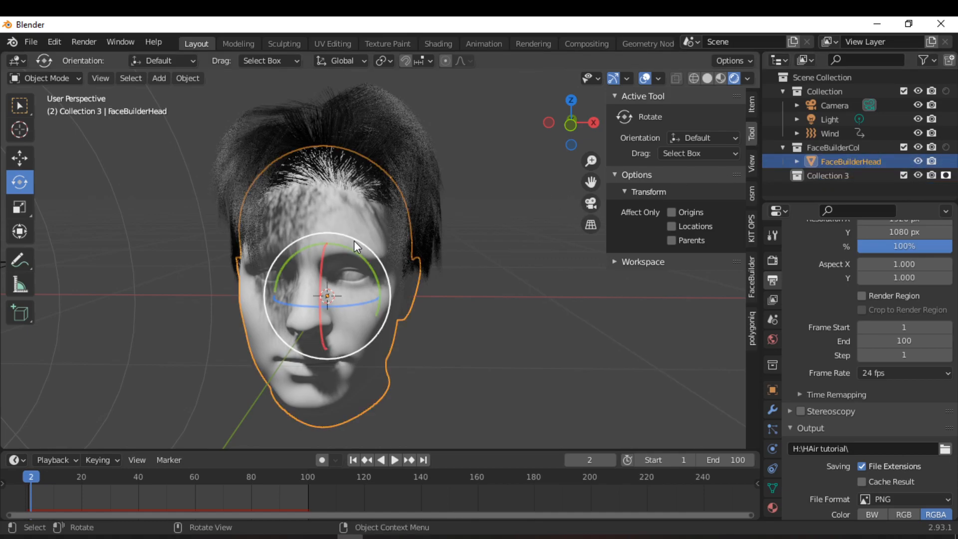
pyautogui.scroll(-2, 354, 240)
pyautogui.scroll(2, 358, 217)
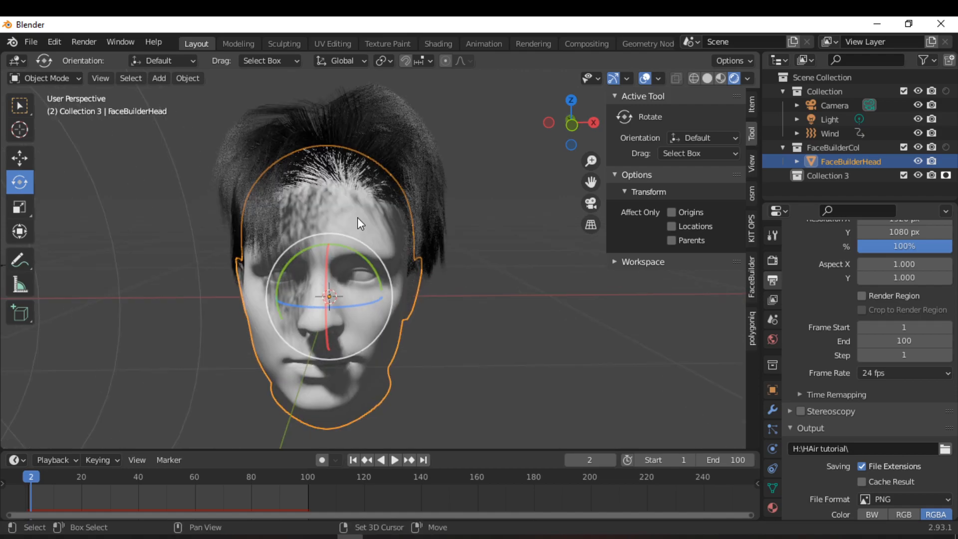
pyautogui.hotkey('shift', 'd')
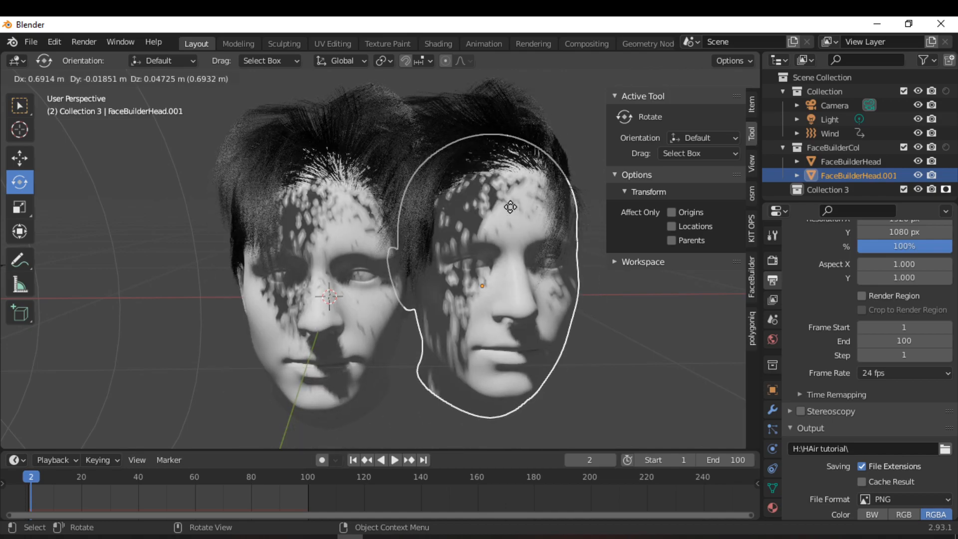
pyautogui.press('Escape')
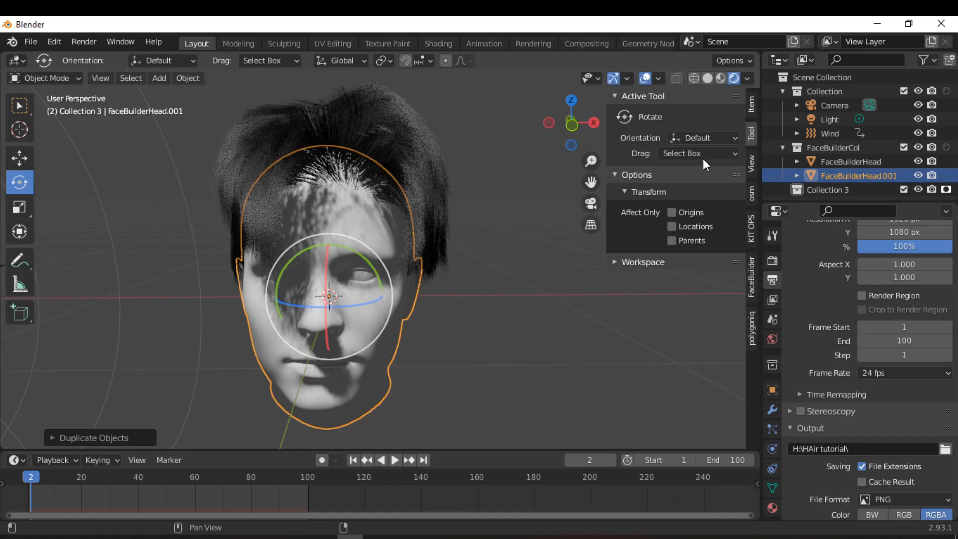
pyautogui.moveTo(842, 172); pyautogui.dragTo(819, 188)
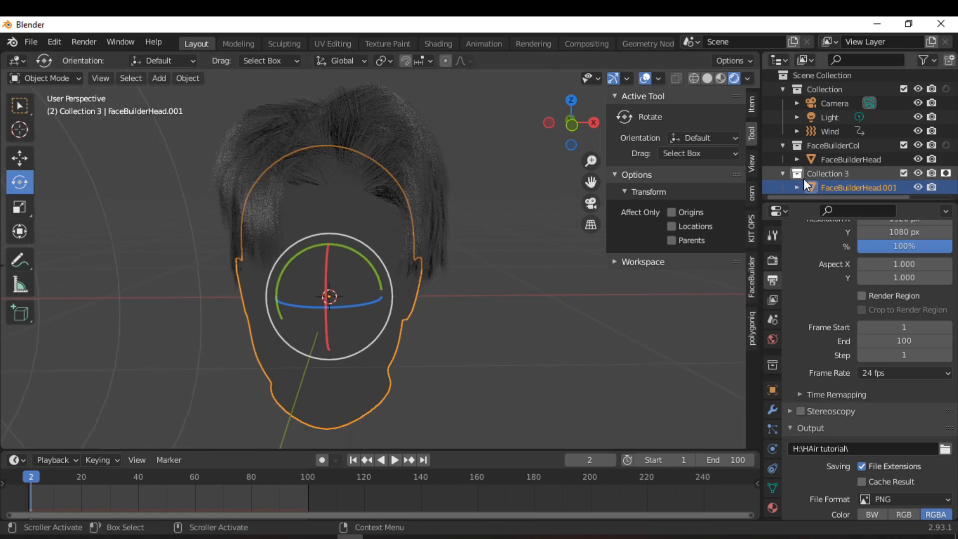
# Remove the hair particle system from the duplicated holdout head FaceBuilderHead.001
pyautogui.click(772, 429)
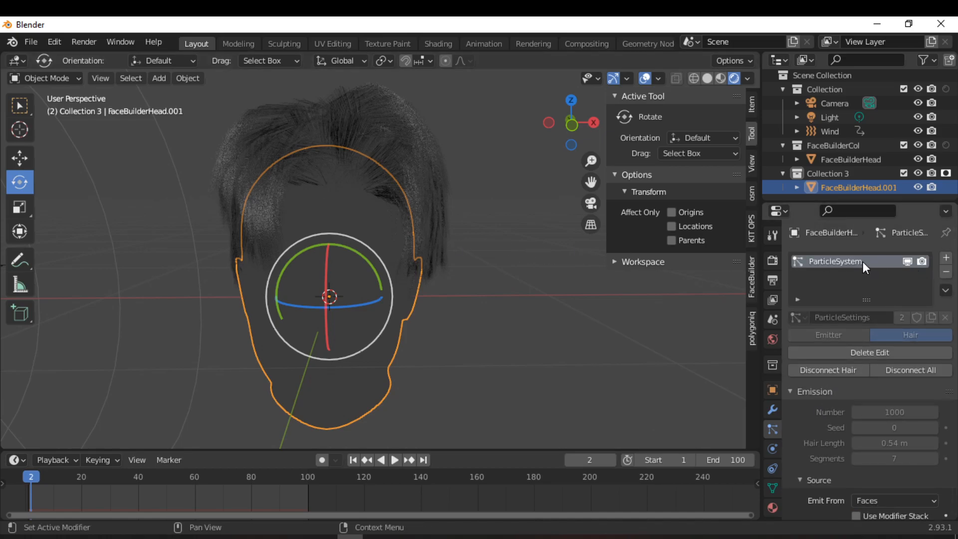
pyautogui.click(946, 272)
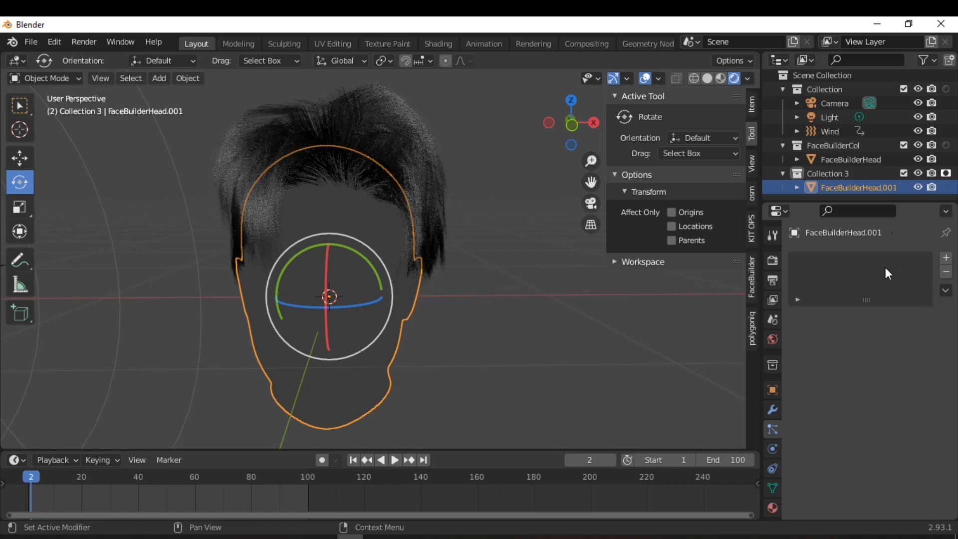
pyautogui.moveTo(480, 260); pyautogui.dragTo(387, 260, button='middle')
pyautogui.scroll(-4, 388, 264)
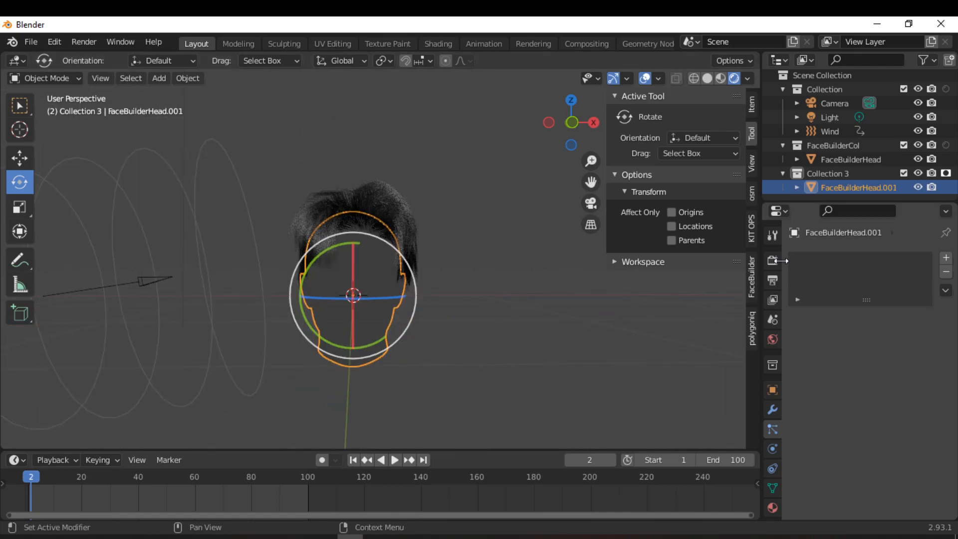
# Enable the Transparent film option in the Eevee render properties
pyautogui.click(772, 263)
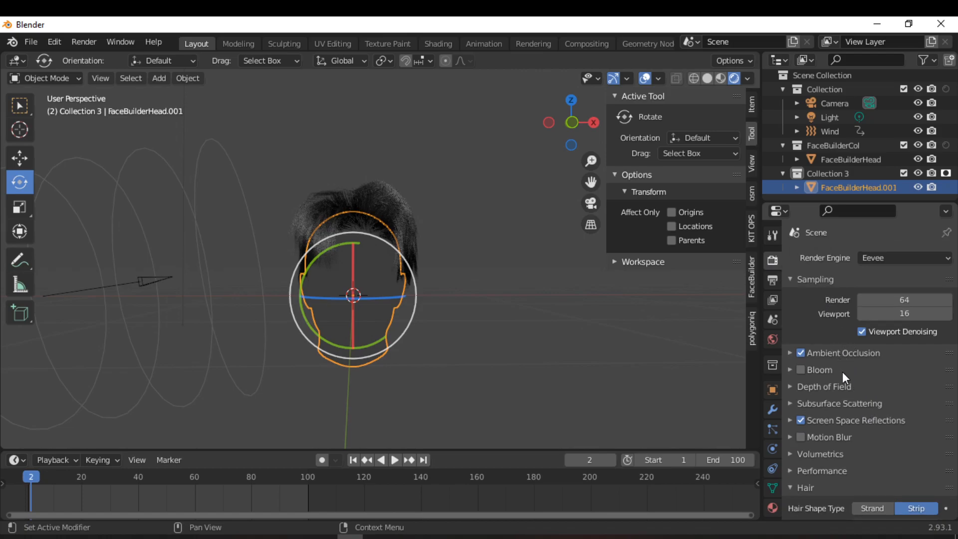
pyautogui.scroll(-5, 845, 410)
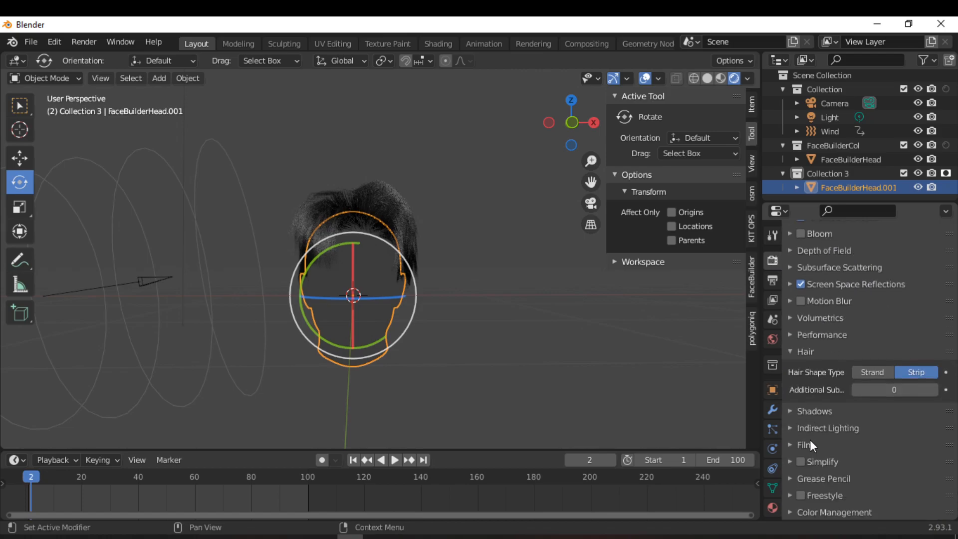
pyautogui.click(798, 444)
pyautogui.scroll(-3, 823, 440)
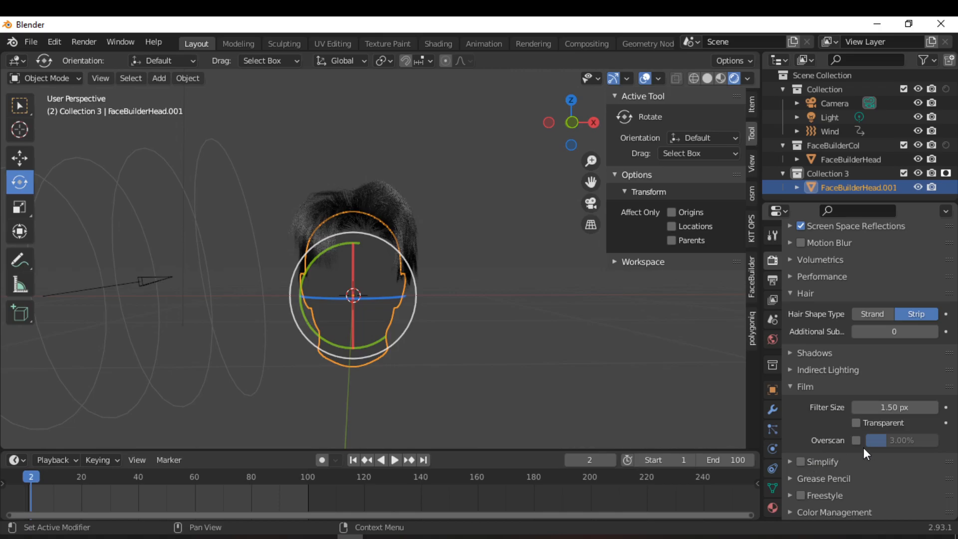
pyautogui.click(856, 423)
pyautogui.scroll(5, 511, 336)
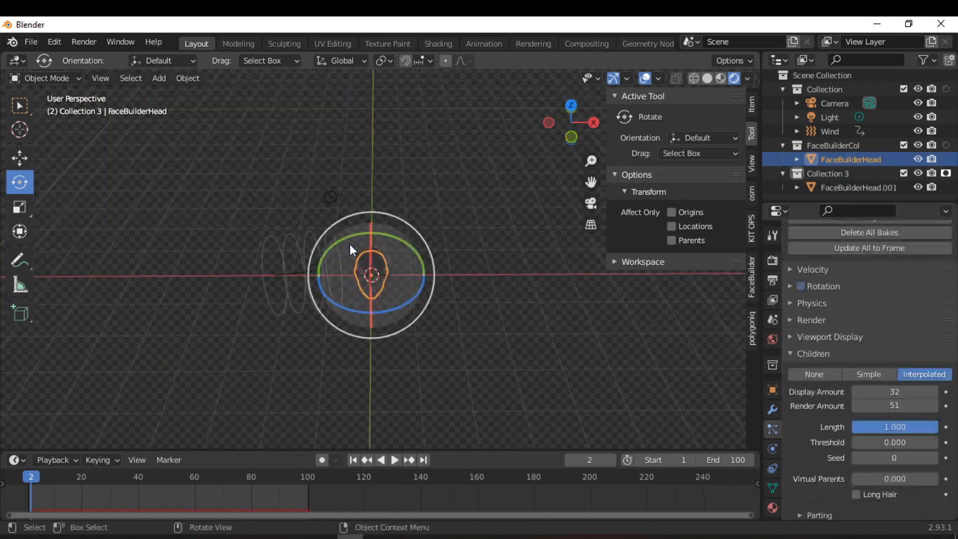
# Move the light closer above the head, to about X -0.66, Y 0.98, Z 1.81 m, and check the camera view
pyautogui.moveTo(349, 244); pyautogui.dragTo(375, 235, button='middle')
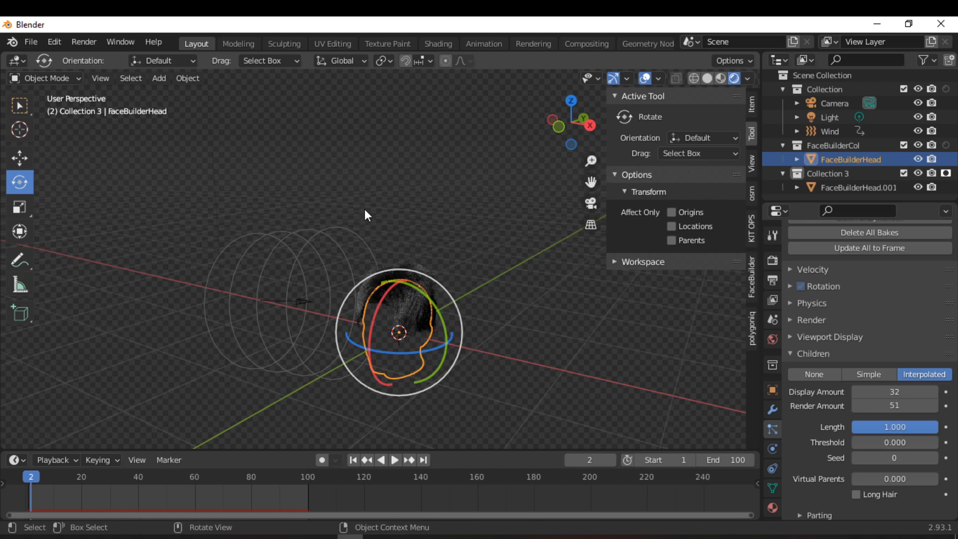
pyautogui.press('KP_0')
pyautogui.press('KP_0')
pyautogui.moveTo(353, 209); pyautogui.dragTo(301, 171, button='middle')
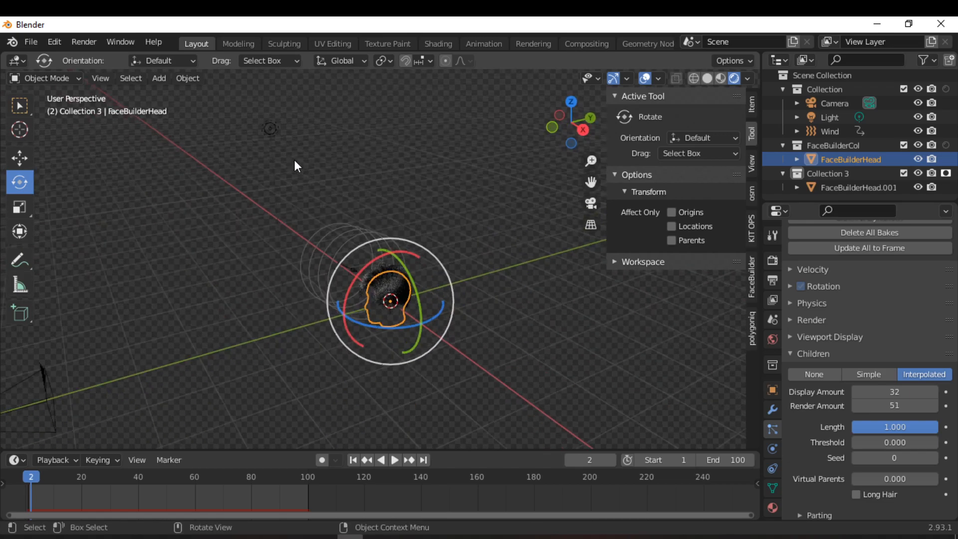
pyautogui.click(270, 129)
pyautogui.click(20, 158)
pyautogui.moveTo(301, 129); pyautogui.dragTo(454, 132)
pyautogui.moveTo(414, 82); pyautogui.dragTo(409, 167)
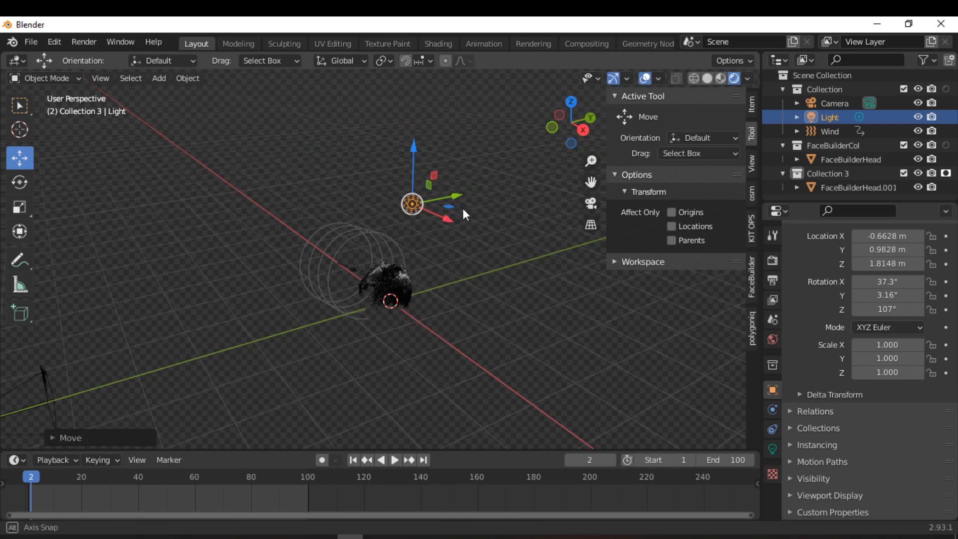
pyautogui.moveTo(459, 209); pyautogui.dragTo(482, 213, button='middle')
pyautogui.press('KP_0')
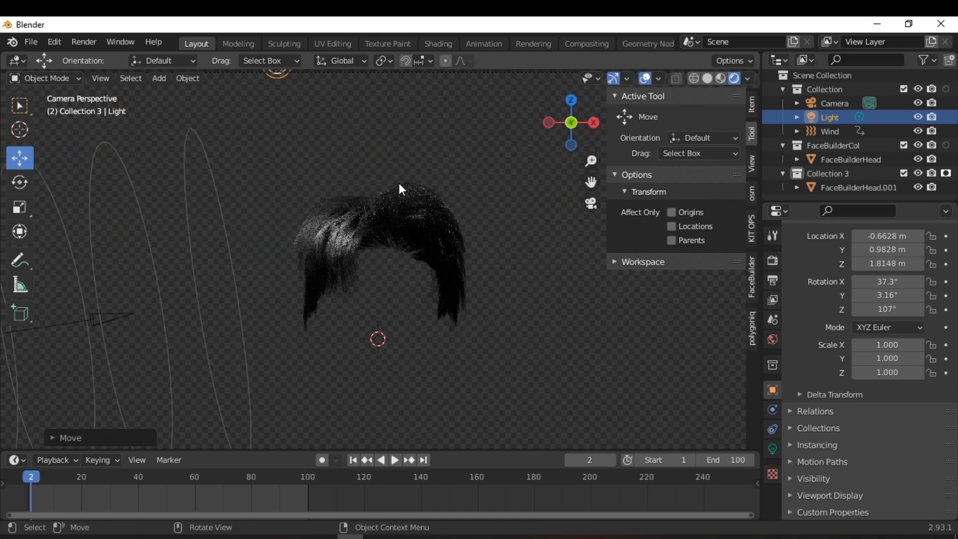
# Lower the light to about Z 1.11 m and shift it to about X -0.54, Y 1.19 m
pyautogui.press('KP_0')
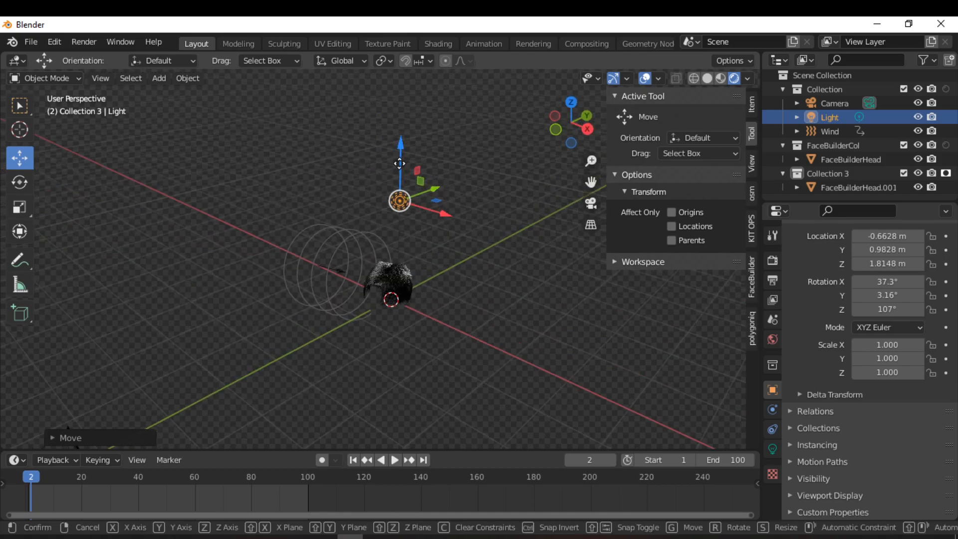
pyautogui.moveTo(400, 157); pyautogui.dragTo(401, 182)
pyautogui.moveTo(436, 213); pyautogui.dragTo(443, 208)
pyautogui.press('KP_0')
pyautogui.moveTo(299, 137); pyautogui.dragTo(316, 151)
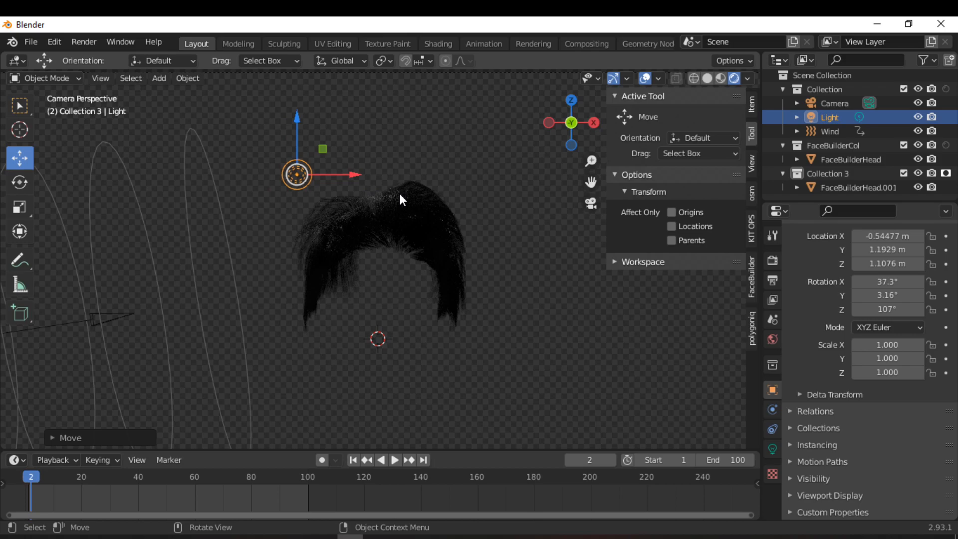
# Slide the light along the Y axis to about 0.63 m and check the hair from the camera
pyautogui.press('KP_0')
pyautogui.moveTo(396, 214); pyautogui.dragTo(451, 161, button='middle')
pyautogui.moveTo(450, 159); pyautogui.dragTo(431, 176)
pyautogui.press('KP_0')
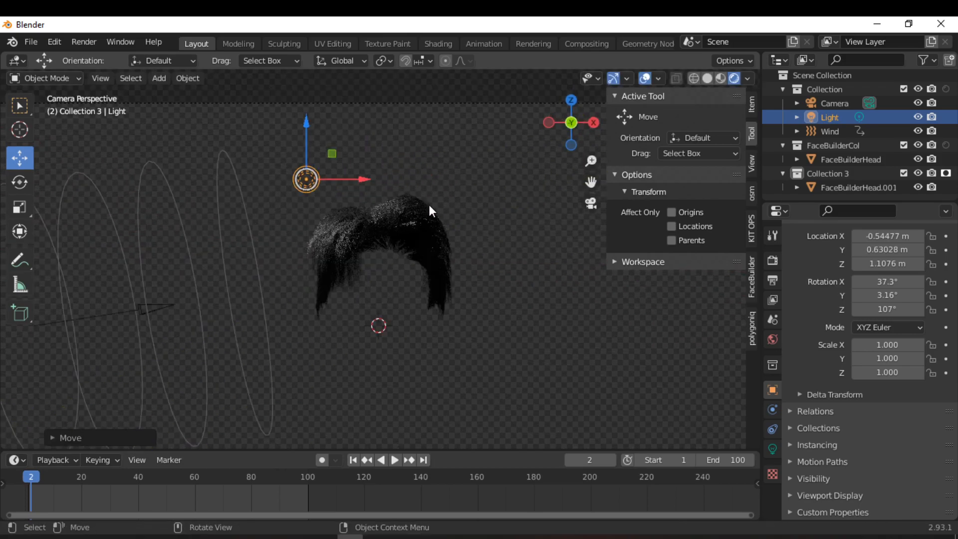
pyautogui.scroll(5, 428, 205)
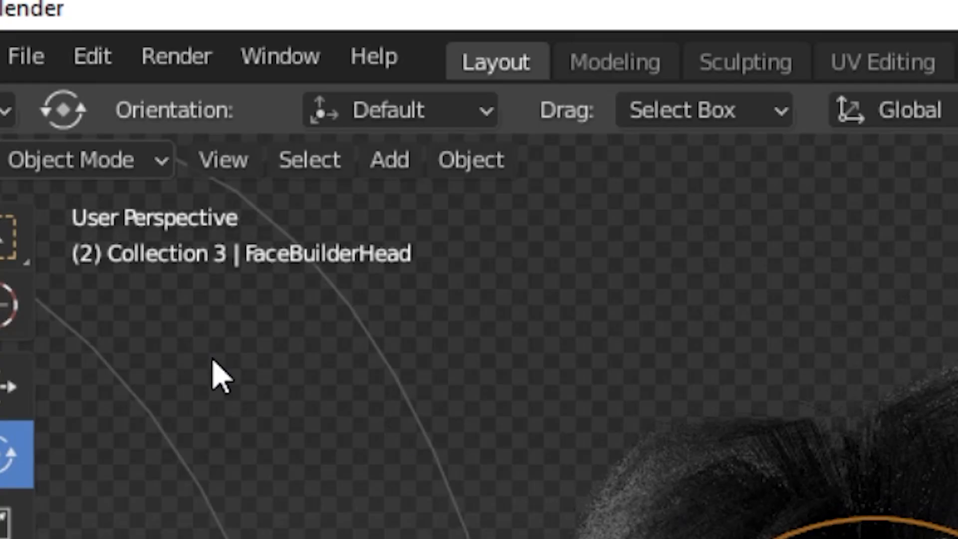
# Render the hair animation as an image sequence
pyautogui.click(64, 42)
pyautogui.moveTo(164, 62)
pyautogui.click(278, 141)
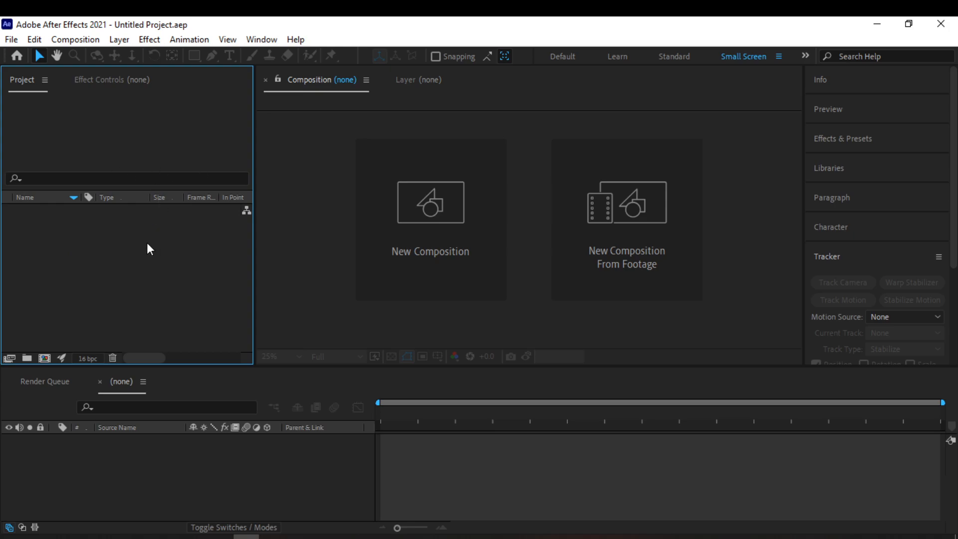
# In After Effects, import the PNG sequence starting with 0001.png from the HAir tutorial folder and create a composition from it
pyautogui.doubleClick(77, 157)
pyautogui.click(163, 144)
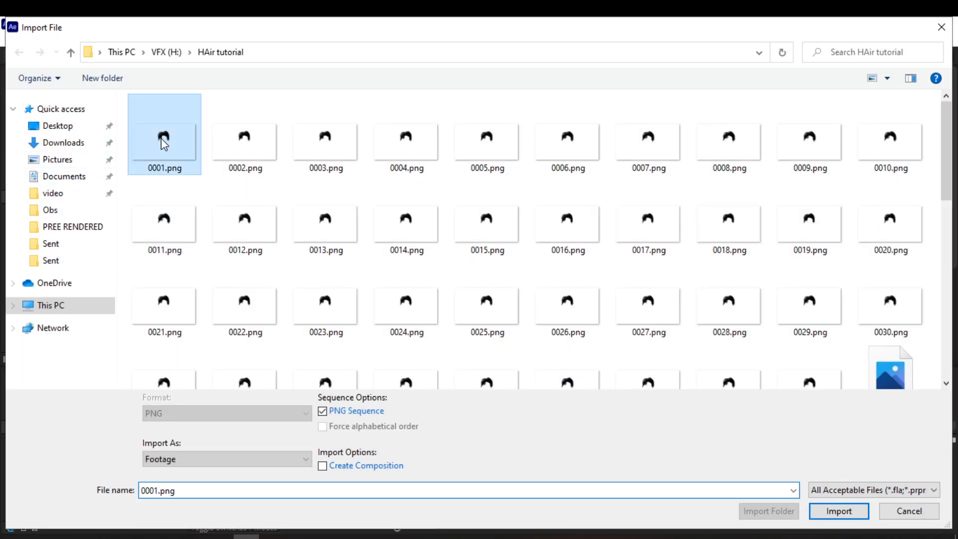
pyautogui.click(838, 511)
pyautogui.moveTo(45, 210); pyautogui.dragTo(484, 257)
# Add a 1920 x 1080 green solid with colour 32E702 and place it below the hair sequence layer
pyautogui.rightClick(505, 216)
pyautogui.moveTo(402, 226)
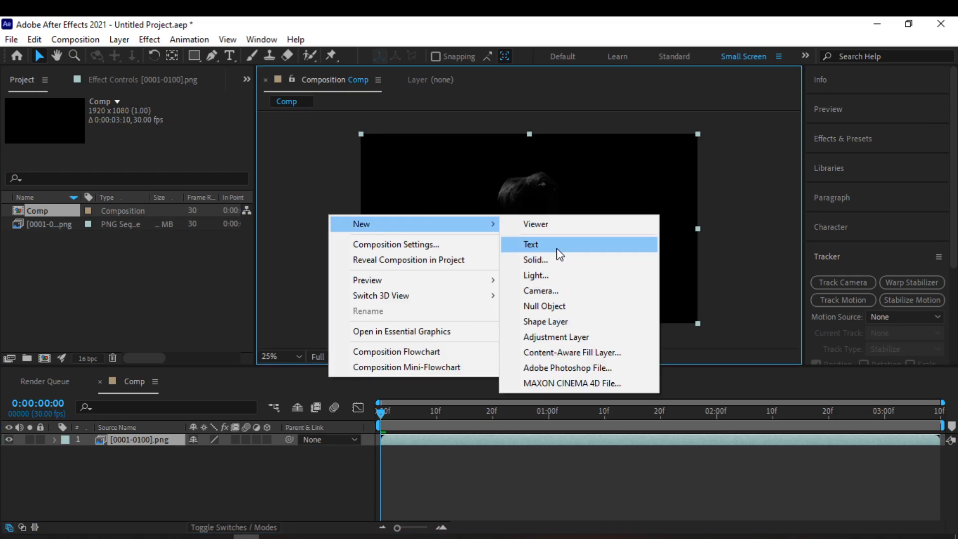
pyautogui.click(535, 259)
pyautogui.click(418, 472)
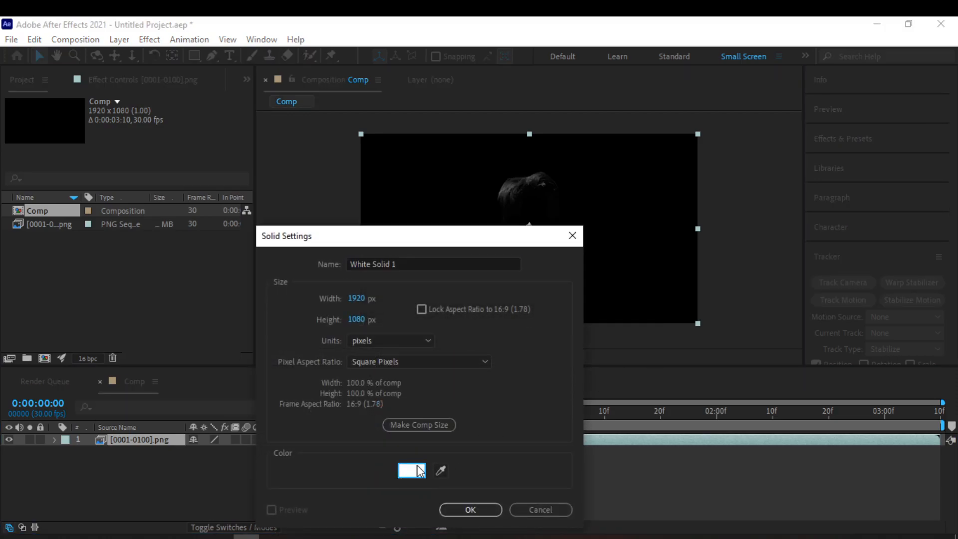
pyautogui.click(790, 426)
pyautogui.click(808, 461)
pyautogui.click(789, 351)
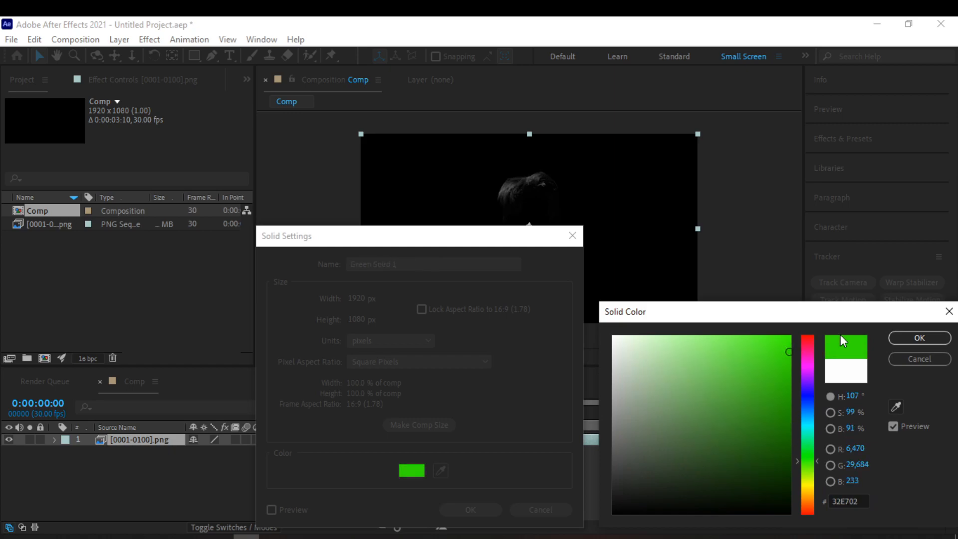
pyautogui.click(919, 338)
pyautogui.click(469, 504)
pyautogui.moveTo(155, 441); pyautogui.dragTo(168, 458)
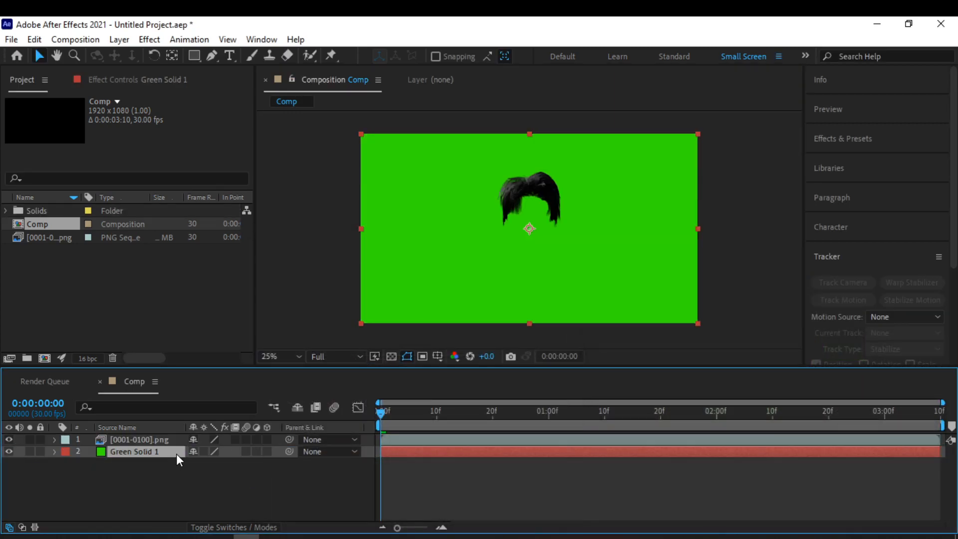
# Play back the composition and examine the hair's movement against the green background at several zoom levels
pyautogui.scroll(2, 533, 244)
pyautogui.moveTo(562, 207); pyautogui.dragTo(555, 282, button='middle')
pyautogui.scroll(-2, 549, 281)
pyautogui.press('space')
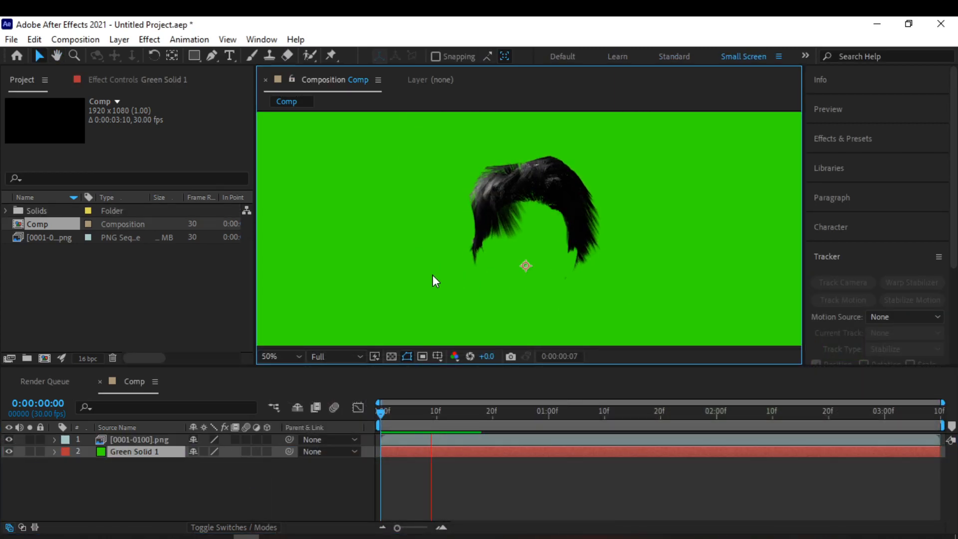
pyautogui.scroll(2, 530, 263)
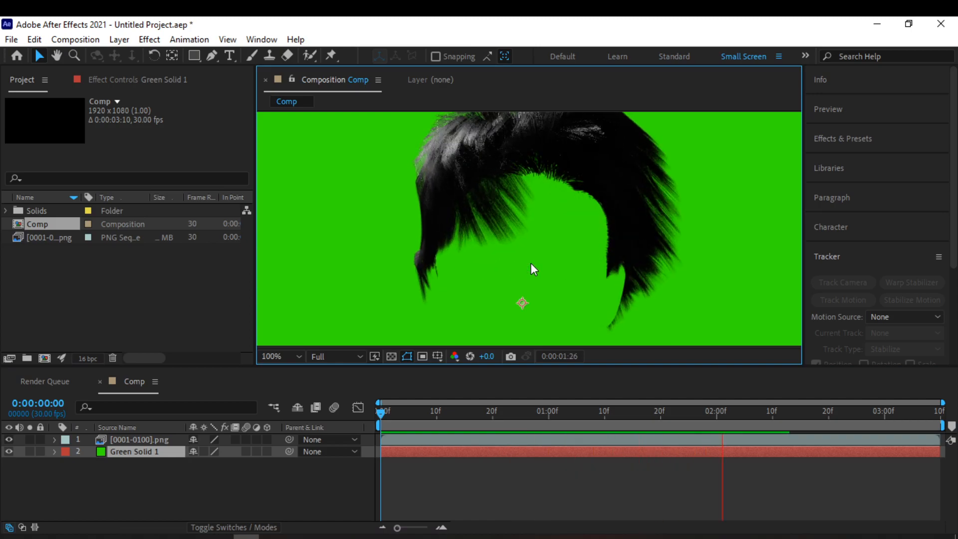
pyautogui.scroll(-4, 529, 263)
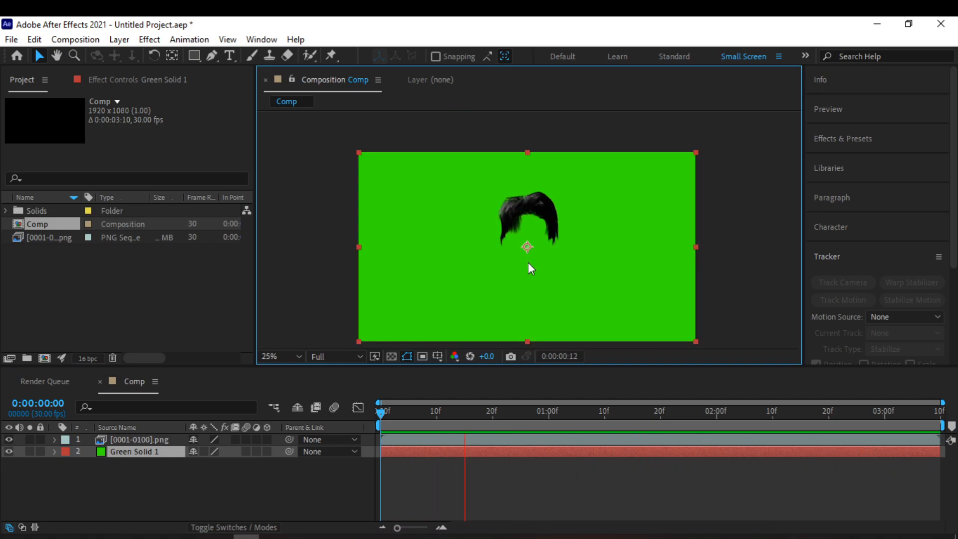
pyautogui.scroll(2, 528, 264)
pyautogui.scroll(2, 529, 264)
pyautogui.scroll(-2, 509, 230)
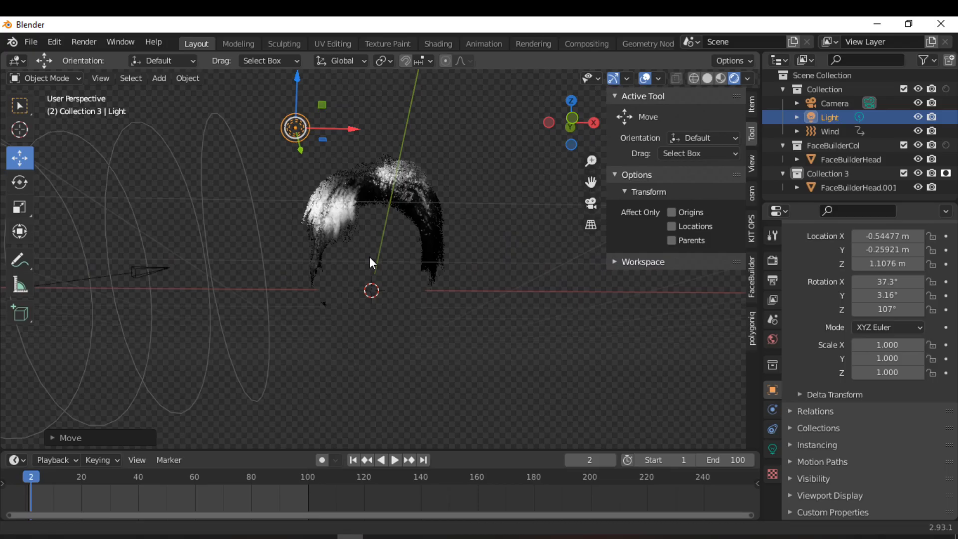
# Back in Blender, raise the light to about Z 1.55 m and check the hair's shading
pyautogui.scroll(3, 350, 262)
pyautogui.keyDown('shift'); pyautogui.moveTo(330, 271); pyautogui.dragTo(347, 306, button='middle'); pyautogui.keyUp('shift')
pyautogui.moveTo(229, 117); pyautogui.dragTo(250, 400)
pyautogui.scroll(-1, 373, 334)
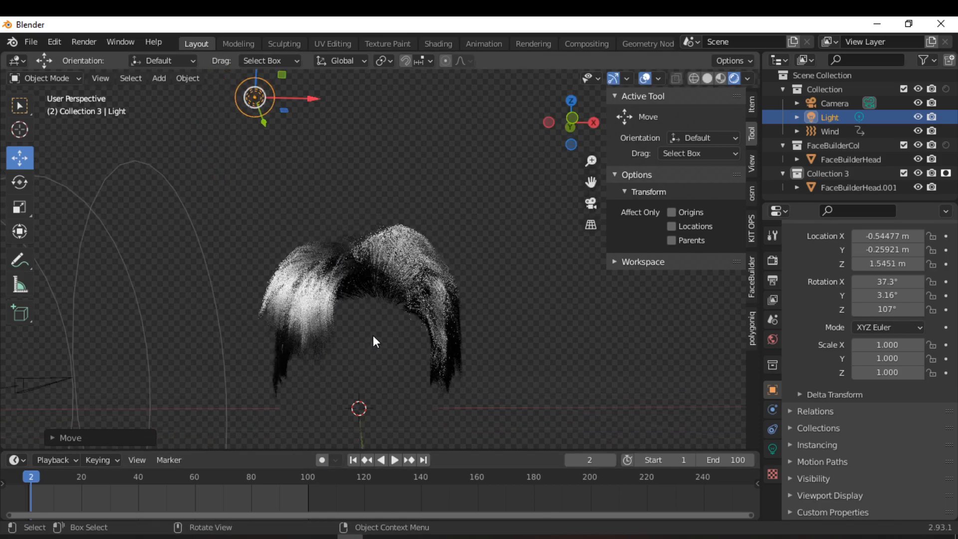
pyautogui.moveTo(375, 342); pyautogui.dragTo(394, 344, button='middle')
# Switch the render engine to Cycles and compare the hair's appearance in the rendered viewport
pyautogui.click(772, 262)
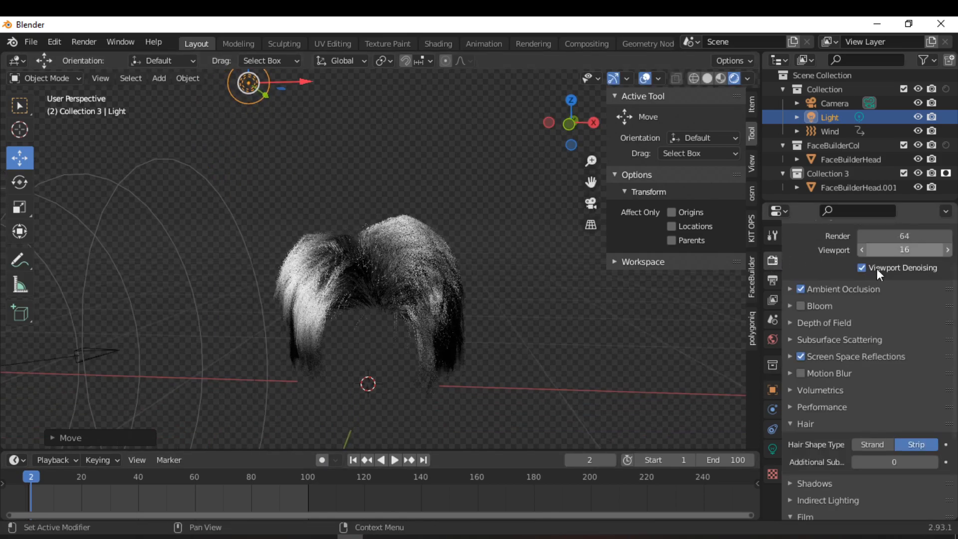
pyautogui.scroll(3, 876, 264)
pyautogui.click(877, 259)
pyautogui.click(874, 304)
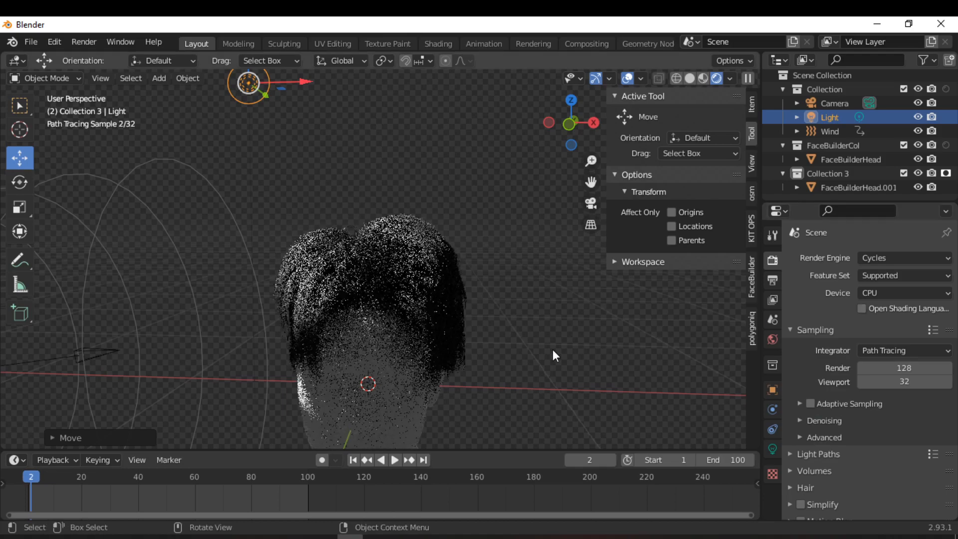
pyautogui.scroll(2, 427, 337)
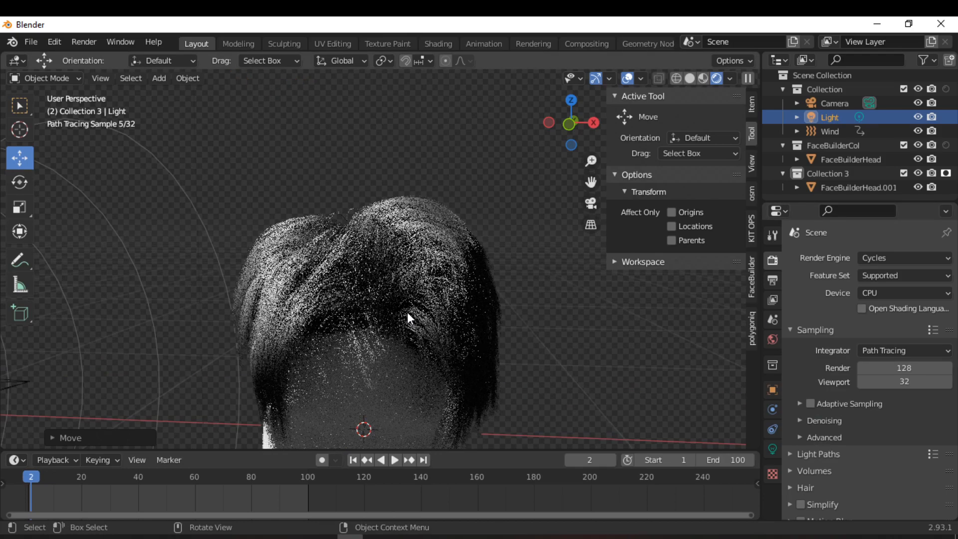
pyautogui.scroll(-5, 367, 260)
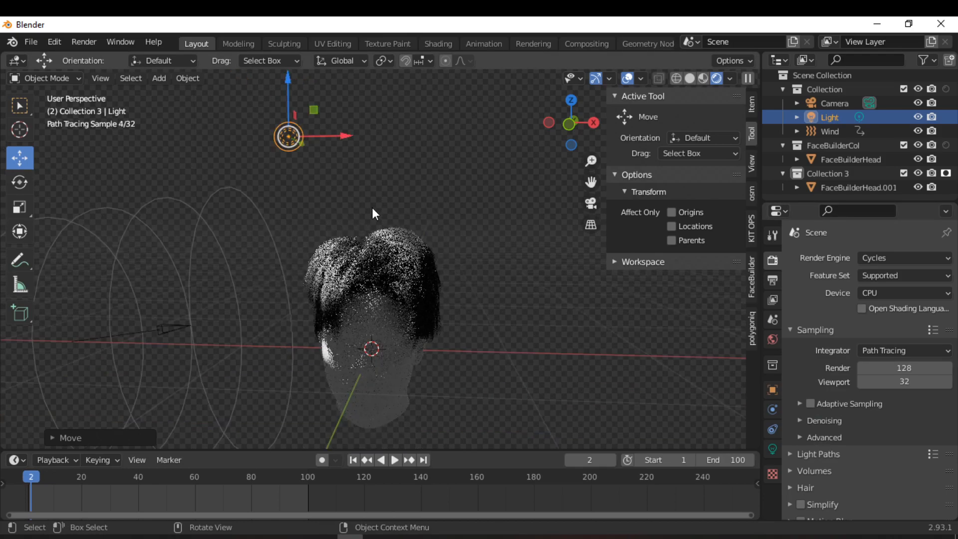
# Raise the light further above the head along the Z axis and inspect the hair in the Cycles preview
pyautogui.press('g')
pyautogui.press('z')
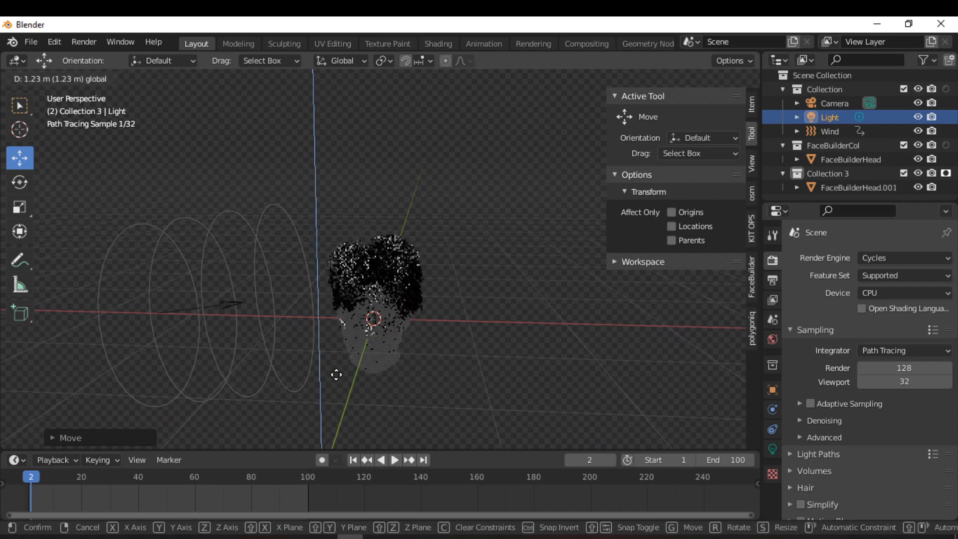
pyautogui.click(342, 422)
pyautogui.scroll(4, 388, 351)
pyautogui.scroll(3, 392, 347)
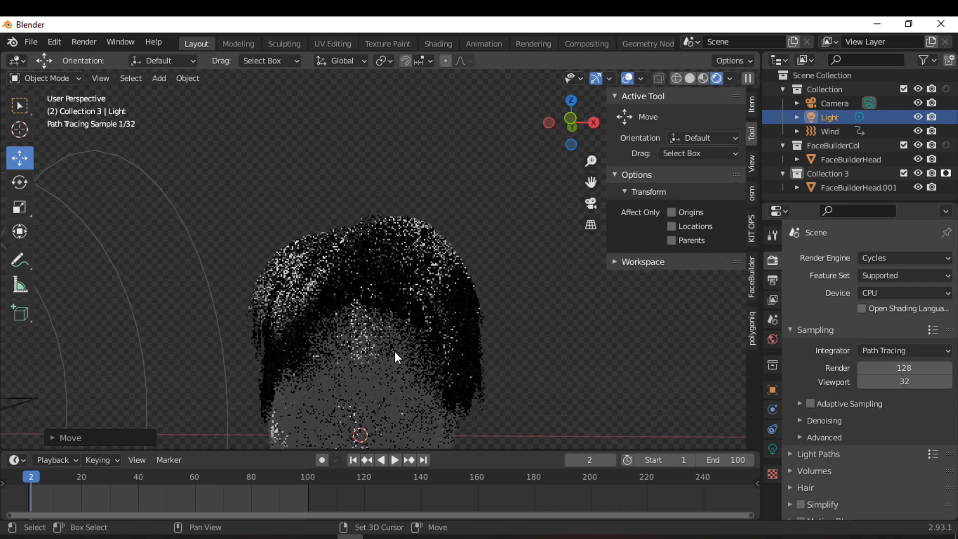
pyautogui.scroll(2, 360, 346)
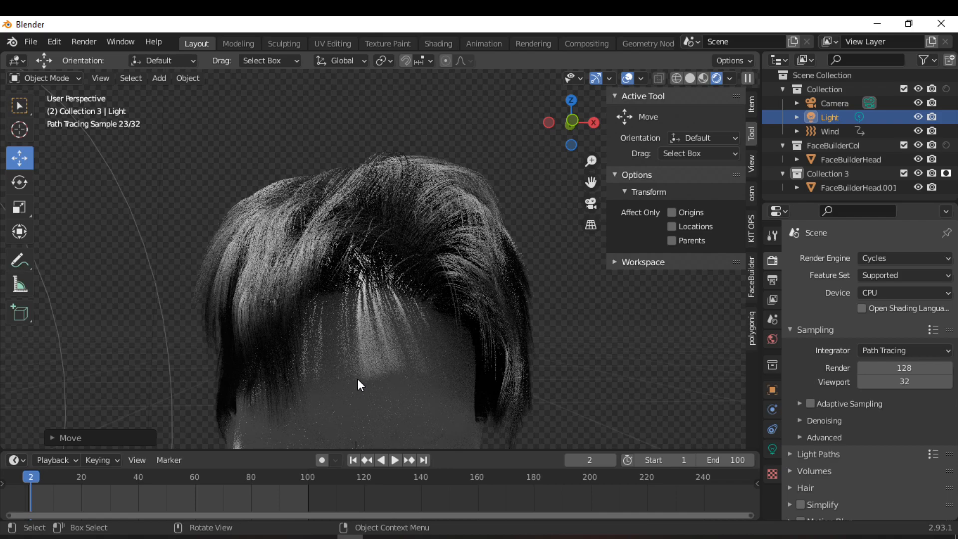
pyautogui.scroll(-2, 362, 372)
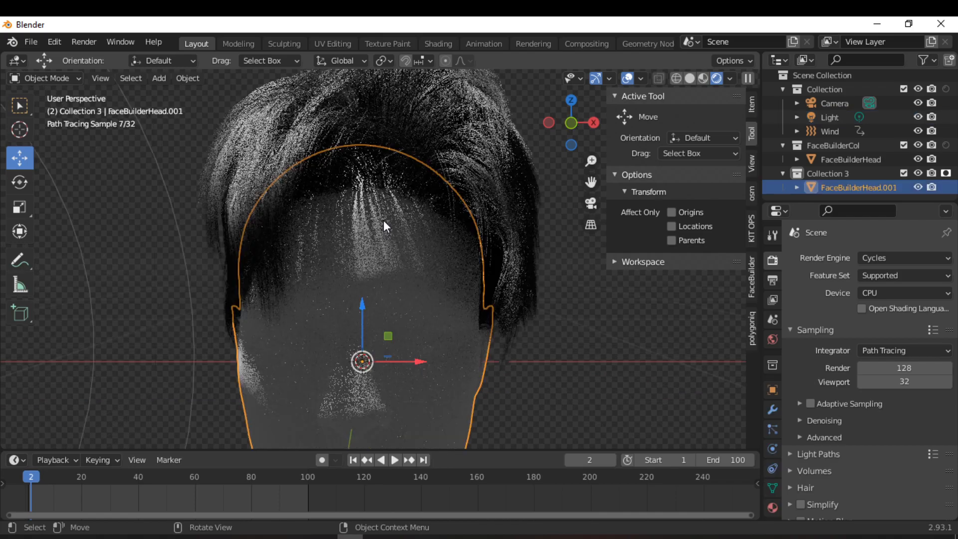
pyautogui.scroll(-3, 383, 220)
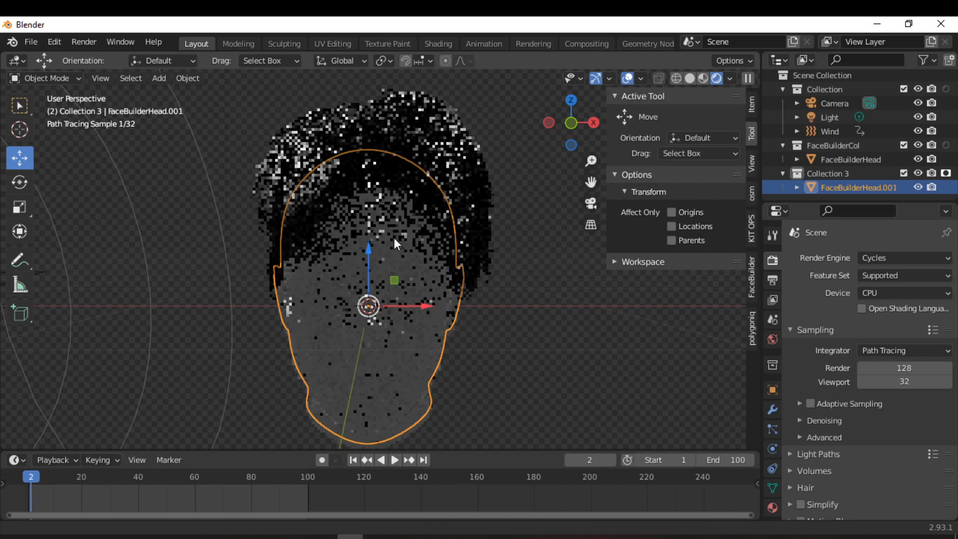
# Move the FaceBuilderHead.001 object out of Collection 3 into the FaceBuilderCol collection
pyautogui.scroll(1, 395, 259)
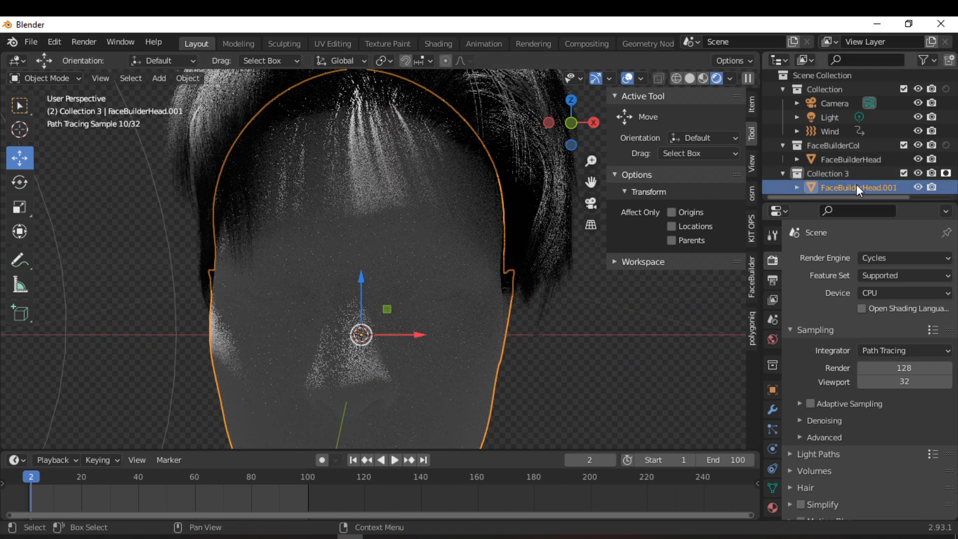
pyautogui.moveTo(837, 188); pyautogui.dragTo(845, 166)
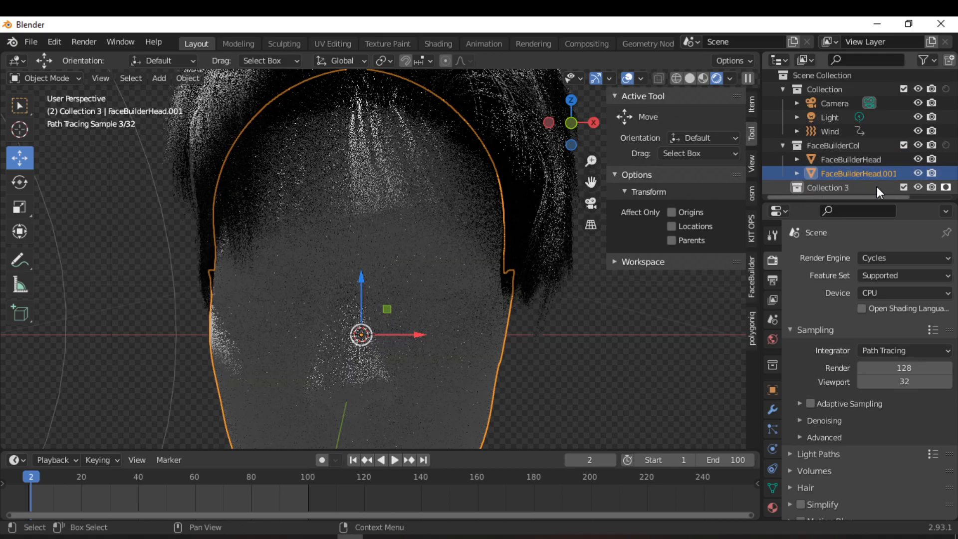
pyautogui.scroll(-2, 421, 184)
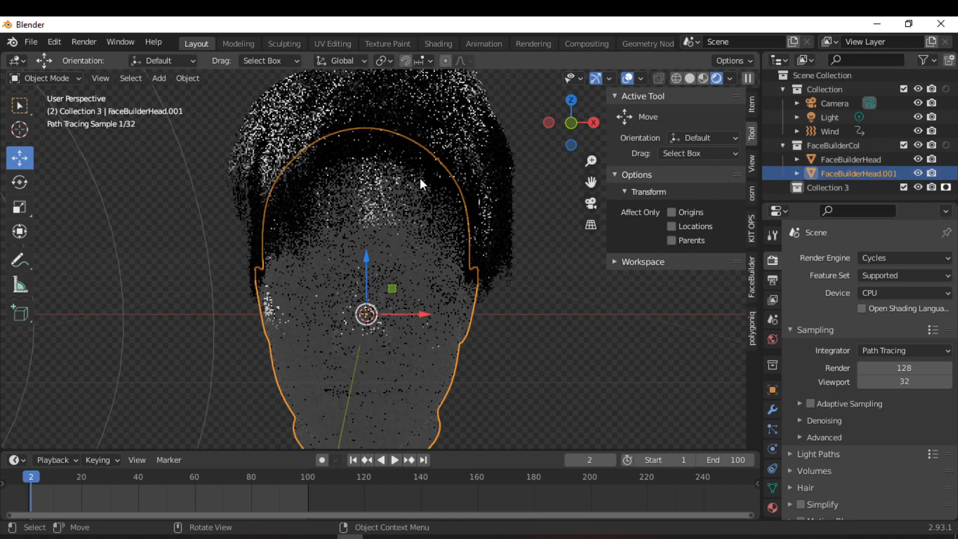
# Turn off Show Emitter in the render settings of FaceBuilderHead's hair particle system and review its viewport display settings
pyautogui.click(860, 160)
pyautogui.click(772, 429)
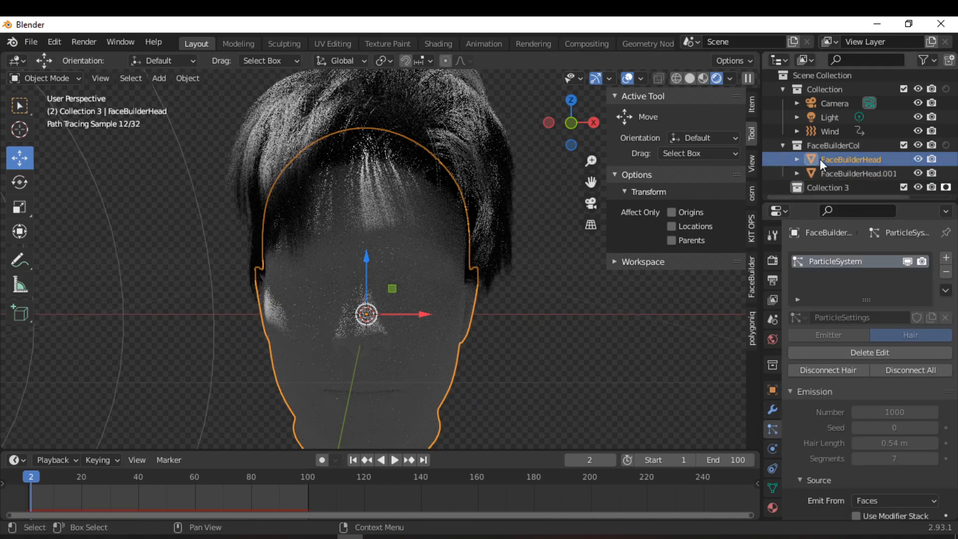
pyautogui.scroll(-5, 833, 401)
pyautogui.scroll(-15, 831, 405)
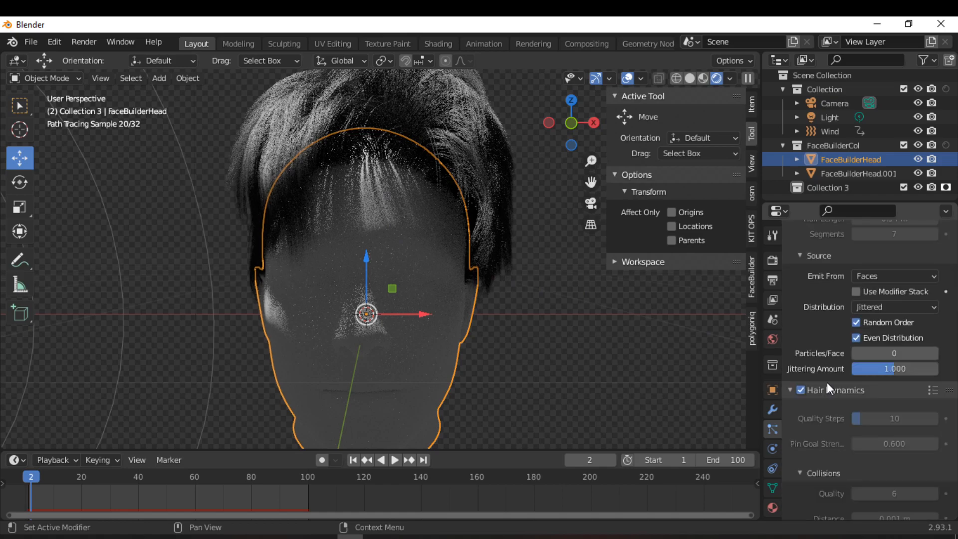
pyautogui.scroll(-4, 820, 414)
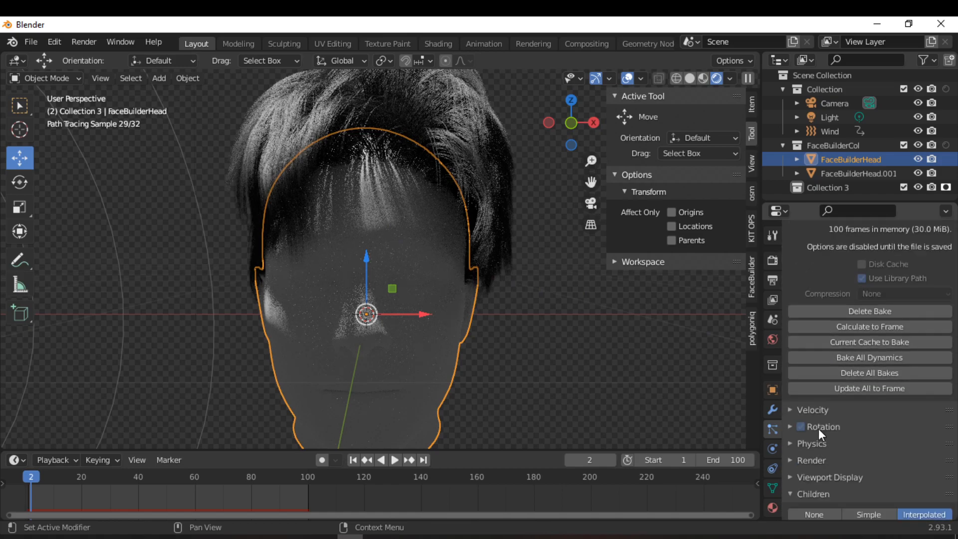
pyautogui.click(796, 431)
pyautogui.scroll(-4, 828, 442)
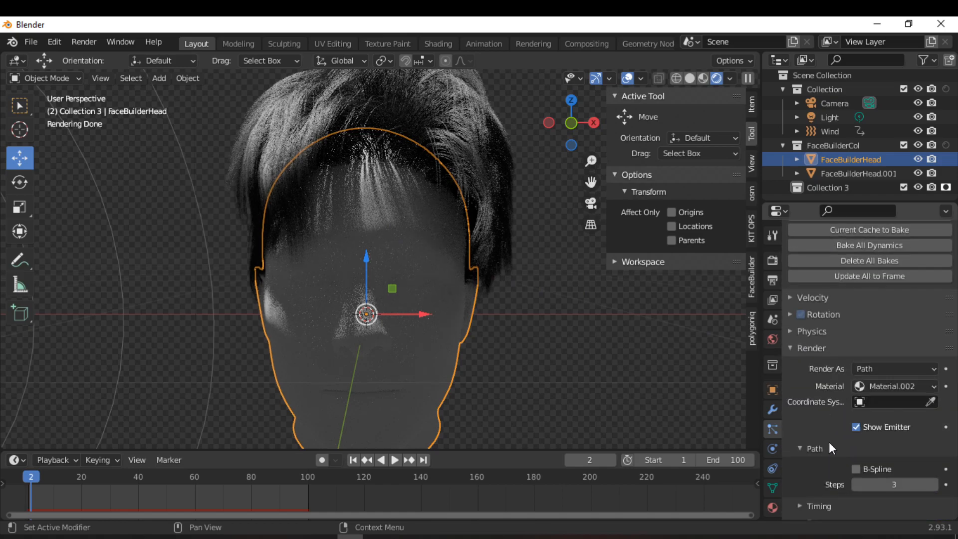
pyautogui.click(856, 427)
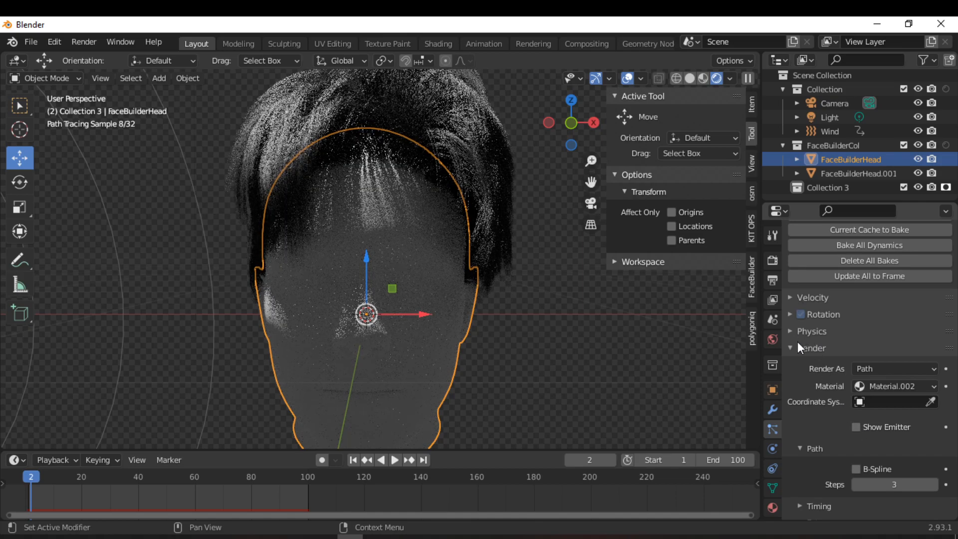
pyautogui.scroll(-2, 798, 342)
pyautogui.scroll(-2, 799, 449)
pyautogui.click(803, 484)
pyautogui.scroll(-8, 828, 461)
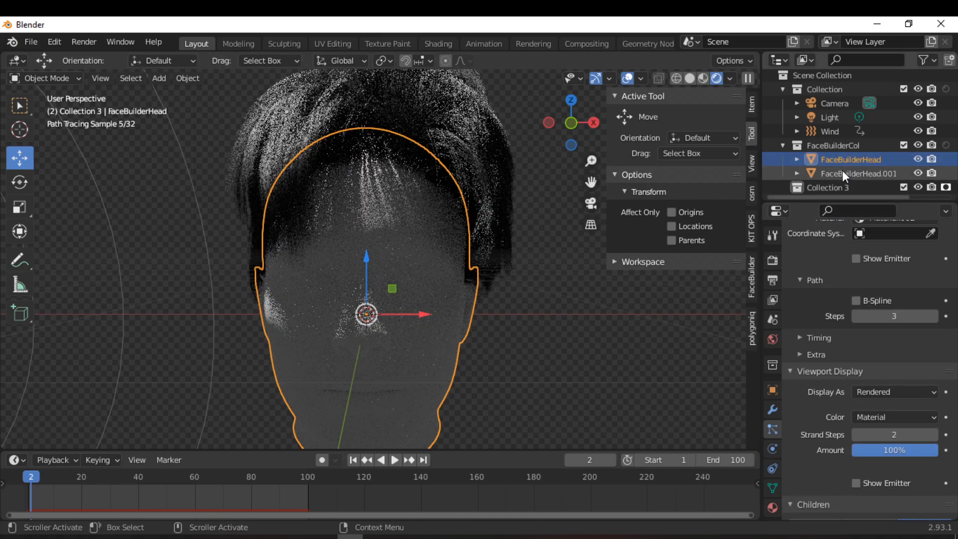
# Enable the Holdout mask in the object visibility settings of FaceBuilderHead.001
pyautogui.click(842, 170)
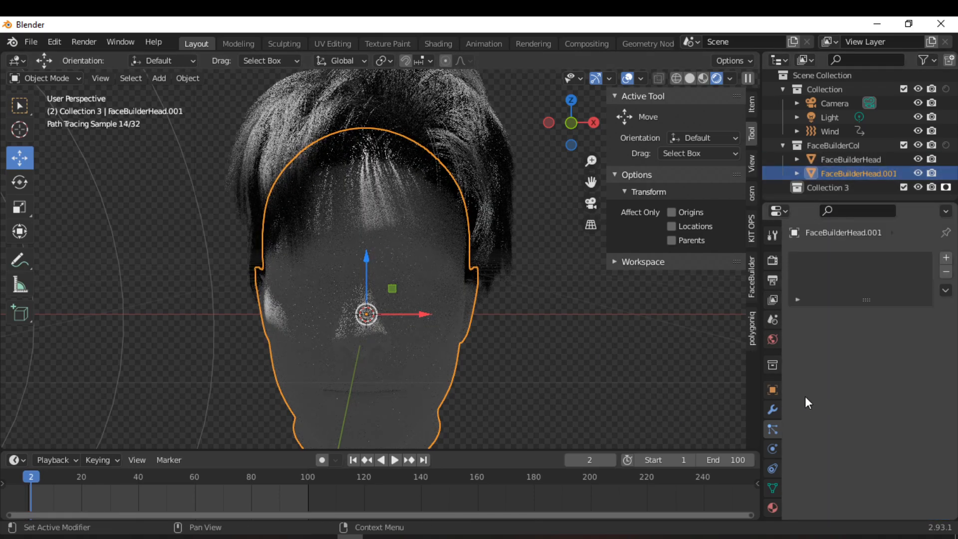
pyautogui.click(772, 391)
pyautogui.scroll(-5, 809, 378)
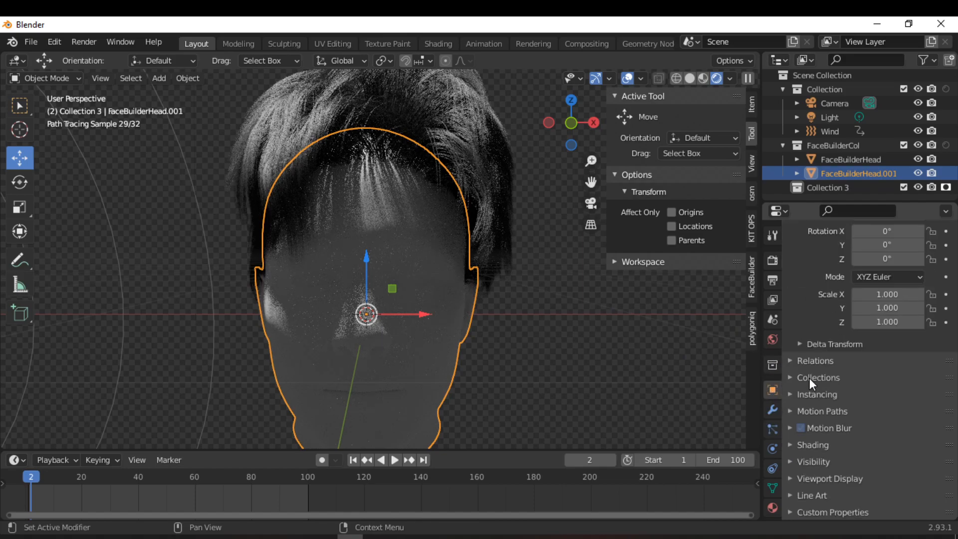
pyautogui.click(793, 462)
pyautogui.scroll(-7, 824, 433)
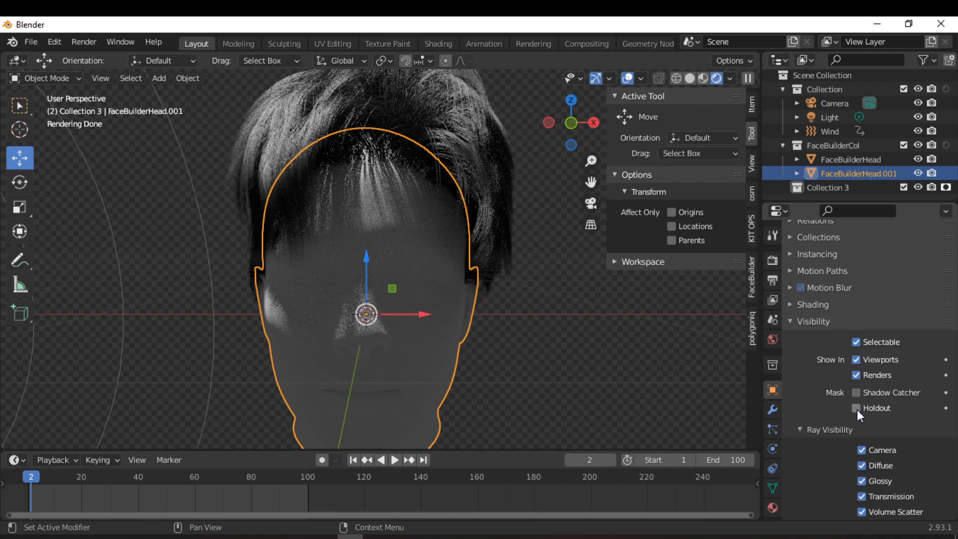
pyautogui.click(856, 408)
pyautogui.scroll(-2, 492, 284)
pyautogui.scroll(8, 409, 272)
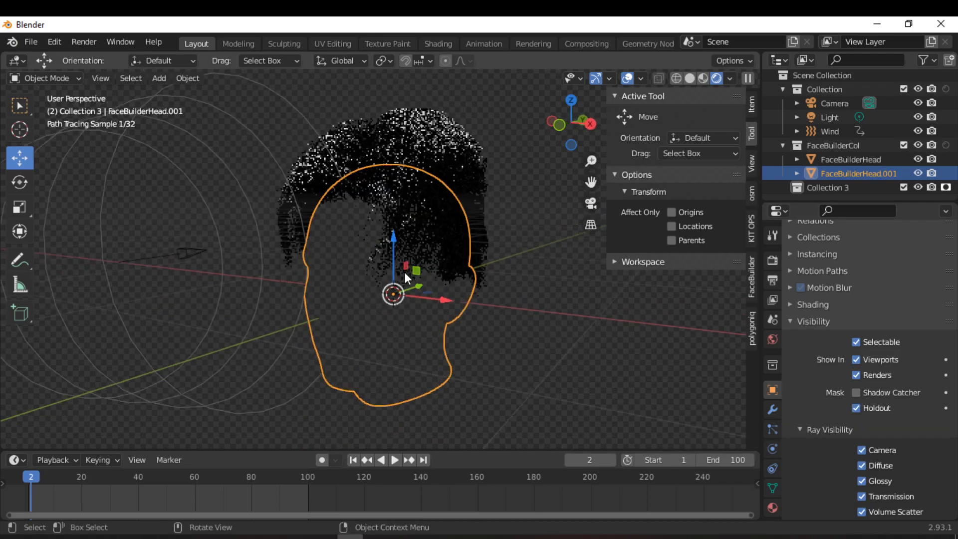
# Examine the hair strands above the forehead in the Cycles rendered viewport
pyautogui.scroll(-3, 304, 278)
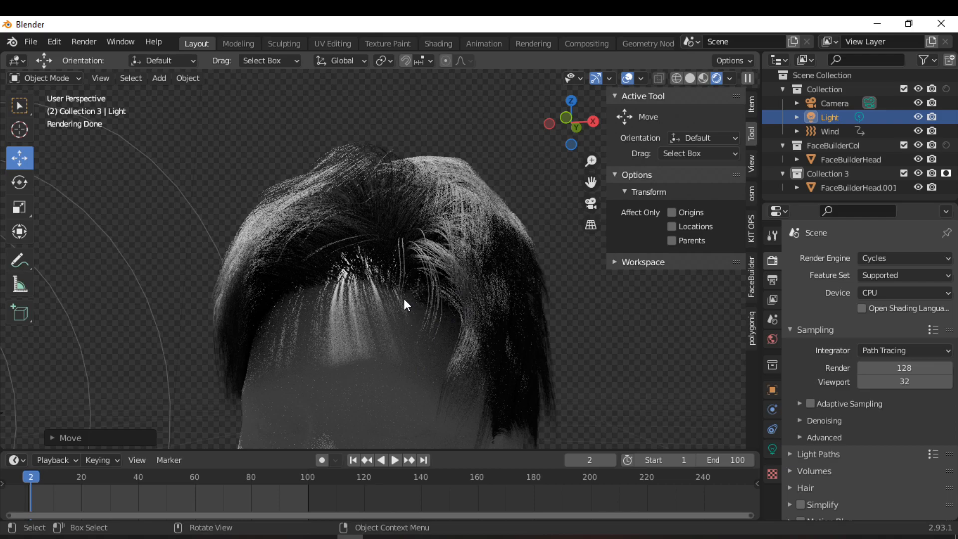
pyautogui.scroll(3, 401, 297)
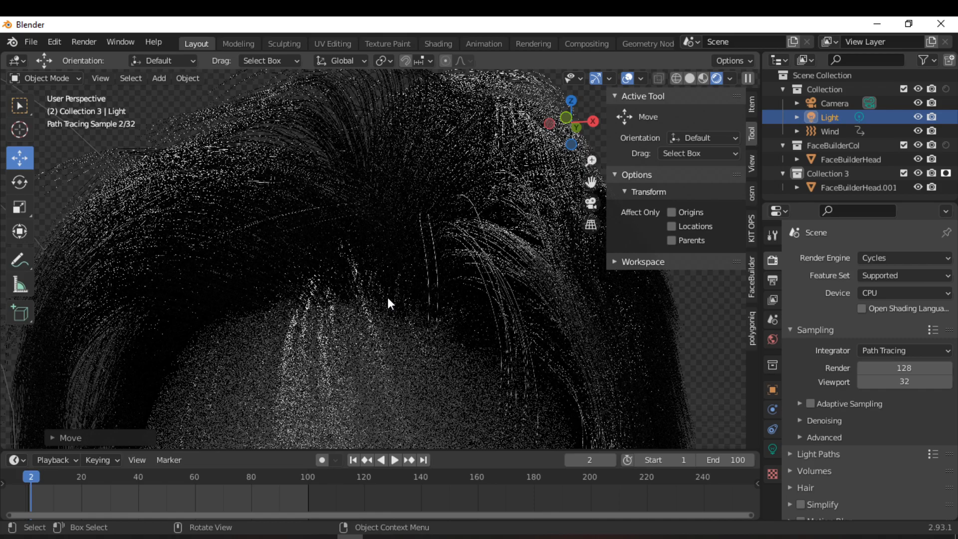